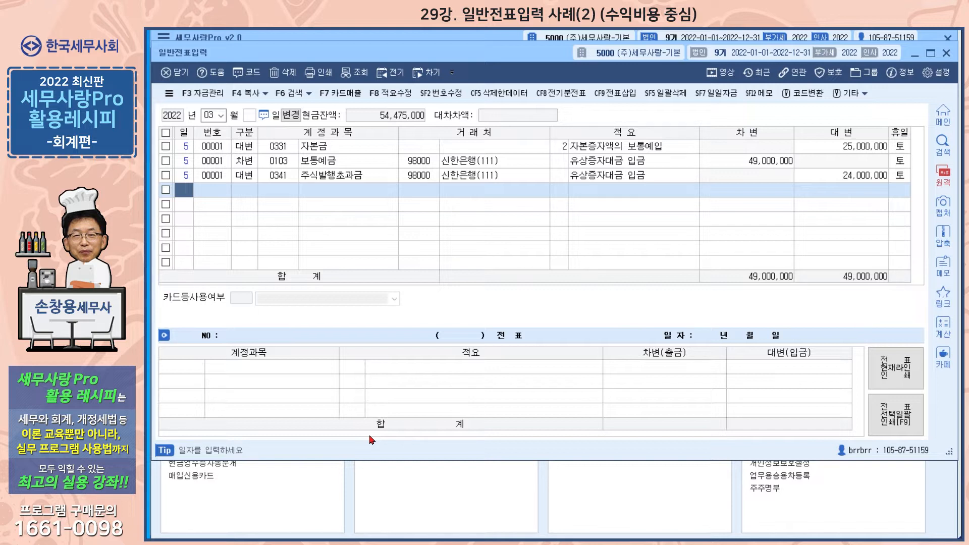
# Start a day 7 cash-payment (출금) entry on the first empty line with account 0811 복리후생비.
pyautogui.write('7')
pyautogui.press('Return')
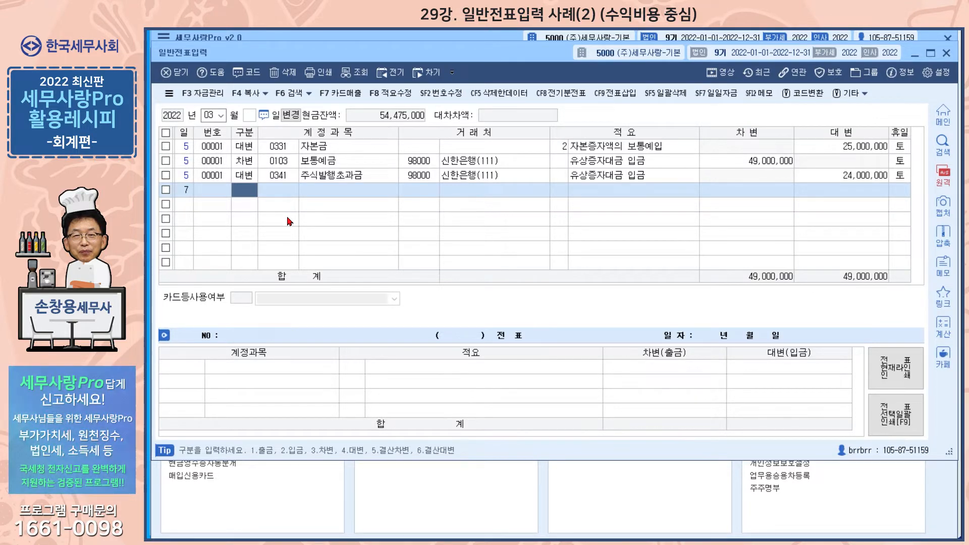
pyautogui.write('1')
pyautogui.press('Return')
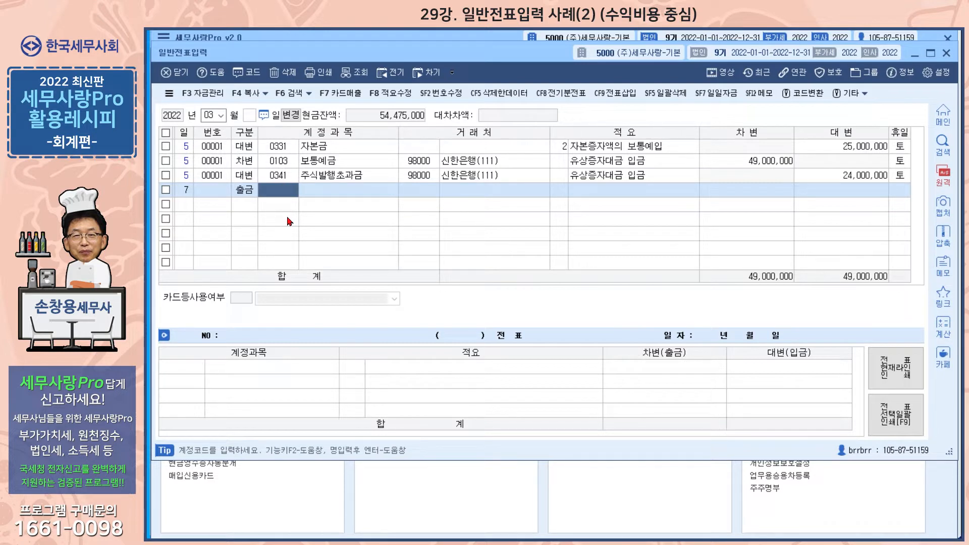
pyautogui.write('811')
pyautogui.press('Return')
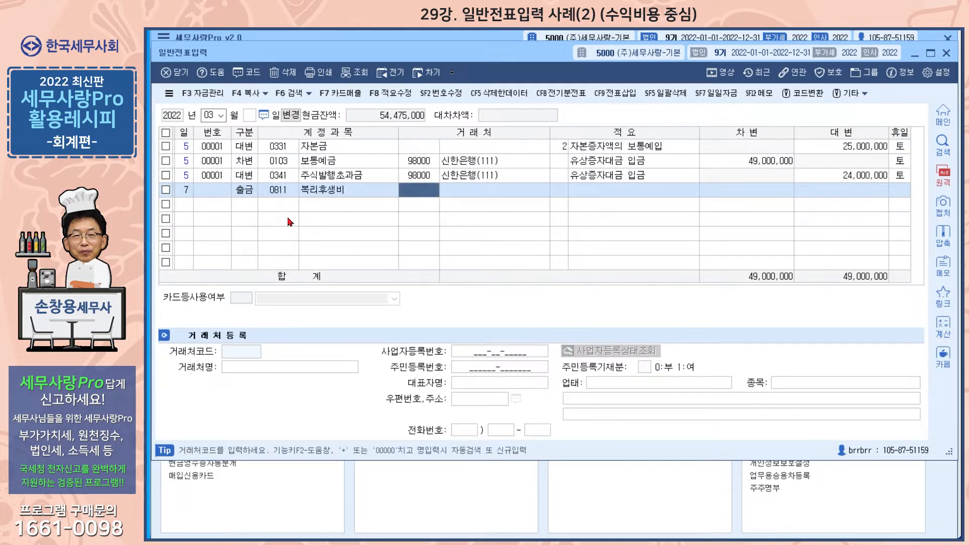
# Complete the 복리후생비 line with vendor 새참방식당, description 2 직원식대및차대 지급 and a debit of 50,000.
pyautogui.click(451, 194)
pyautogui.write('새')
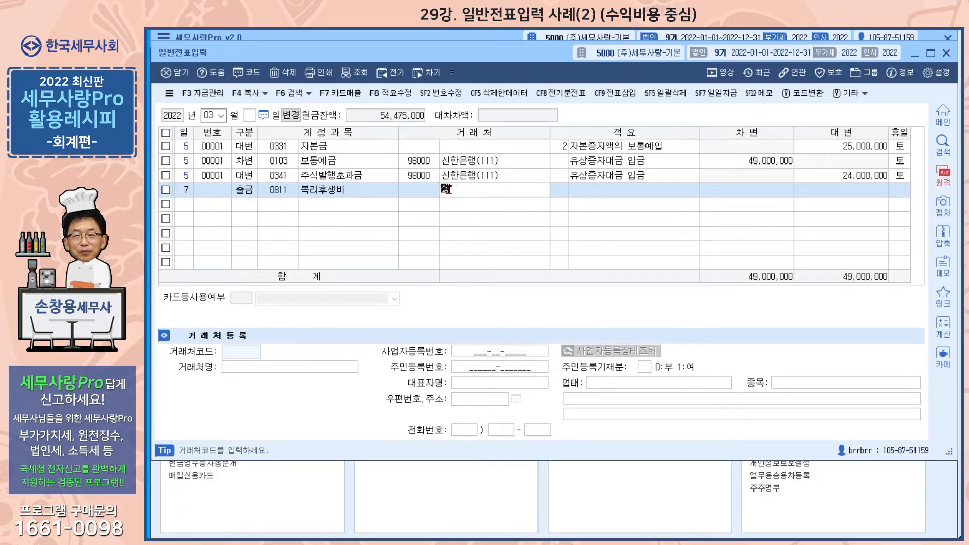
pyautogui.write('참방식ㄷㅏㅇ')
pyautogui.press('Return')
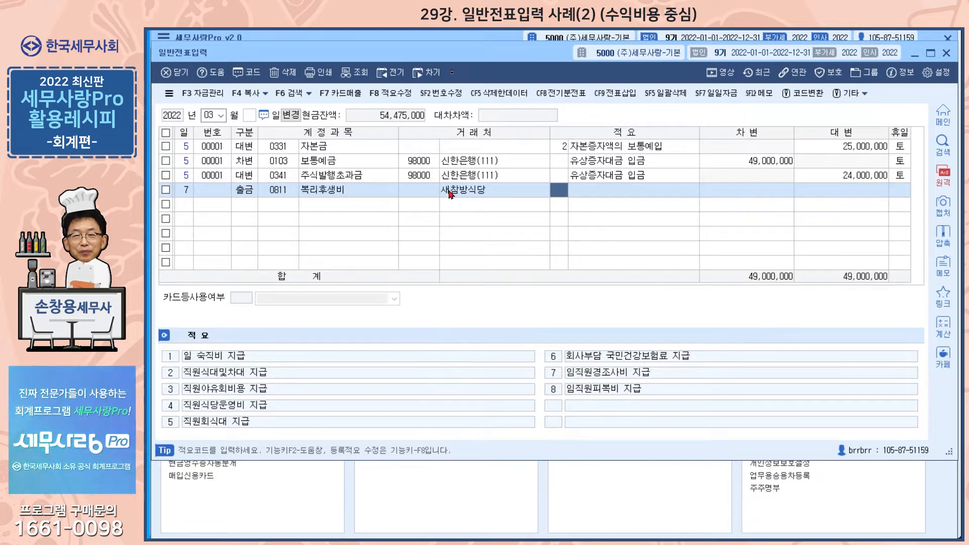
pyautogui.write('2')
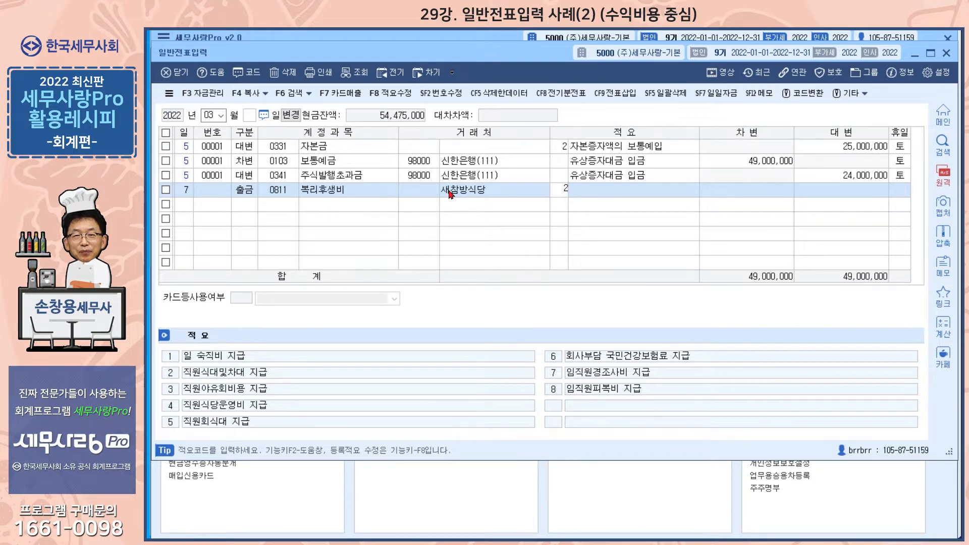
pyautogui.press('Return')
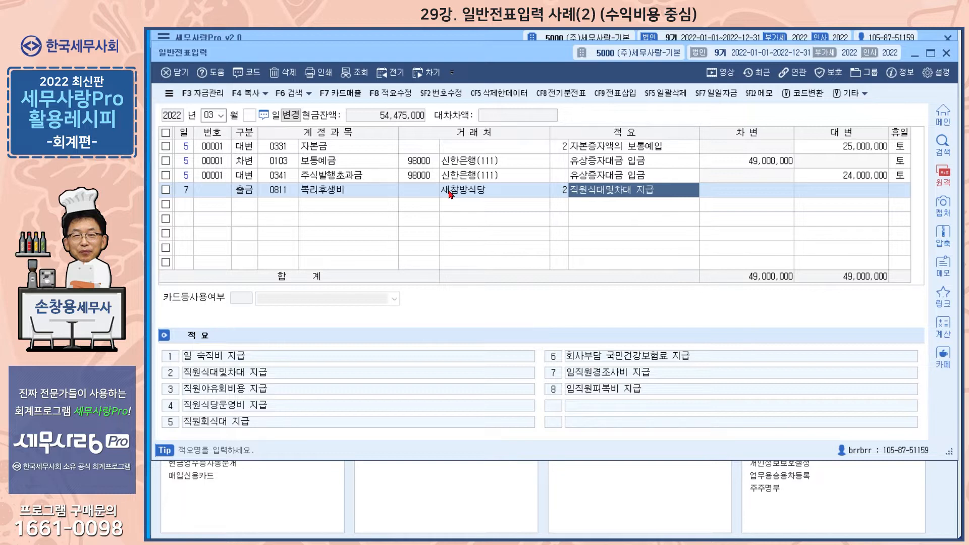
pyautogui.press('Return')
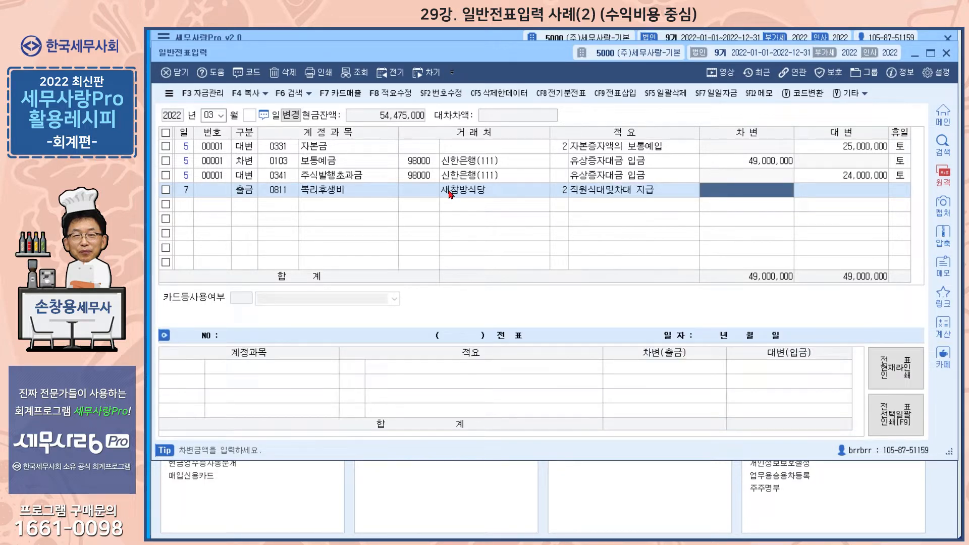
pyautogui.write('500000')
pyautogui.press('Return')
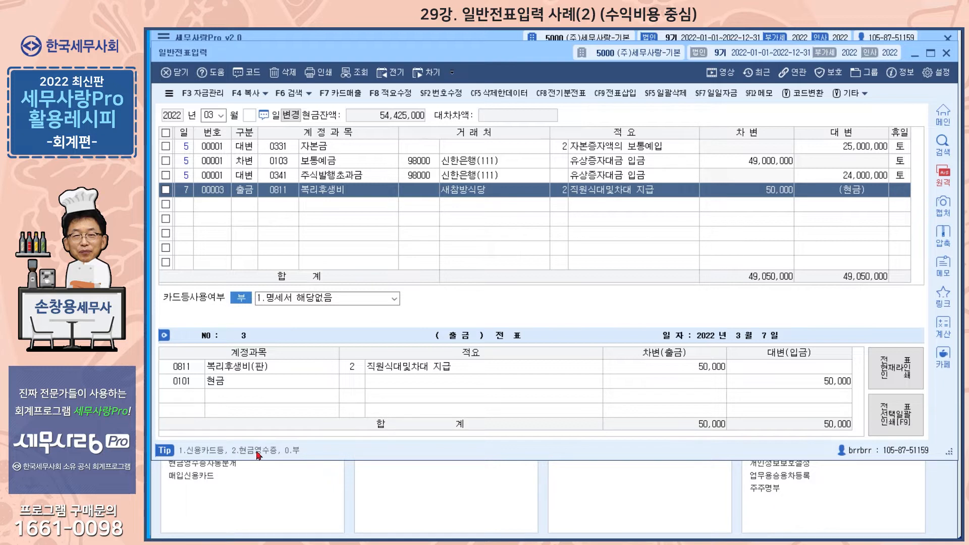
# Keep card usage at 부 for the 복리후생비 entry and classify it as 2.명세서 제출대상거래.
pyautogui.press('Return')
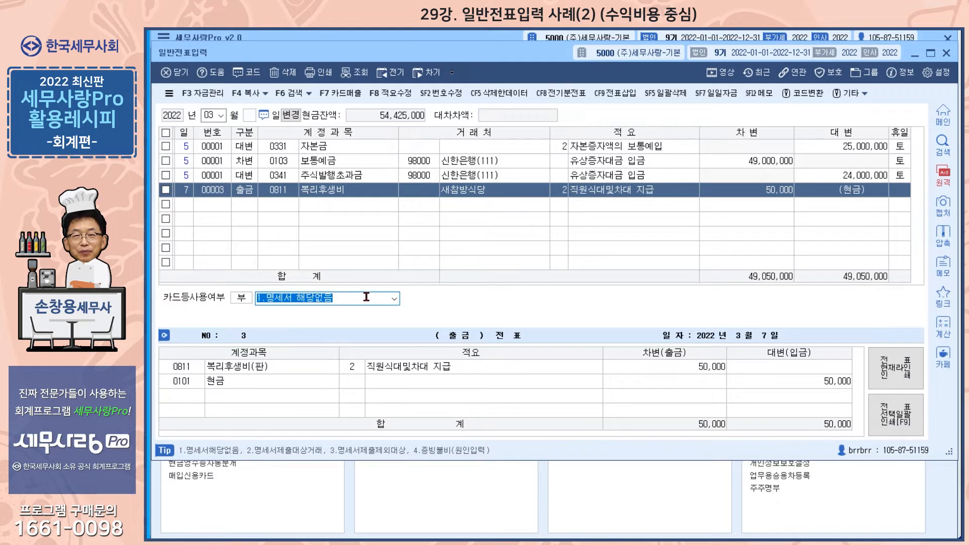
pyautogui.click(394, 300)
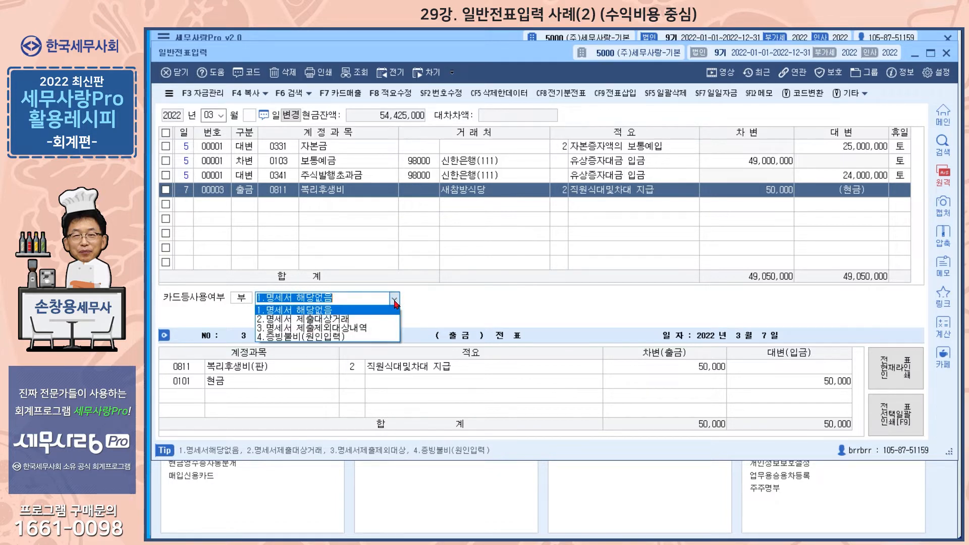
pyautogui.click(375, 321)
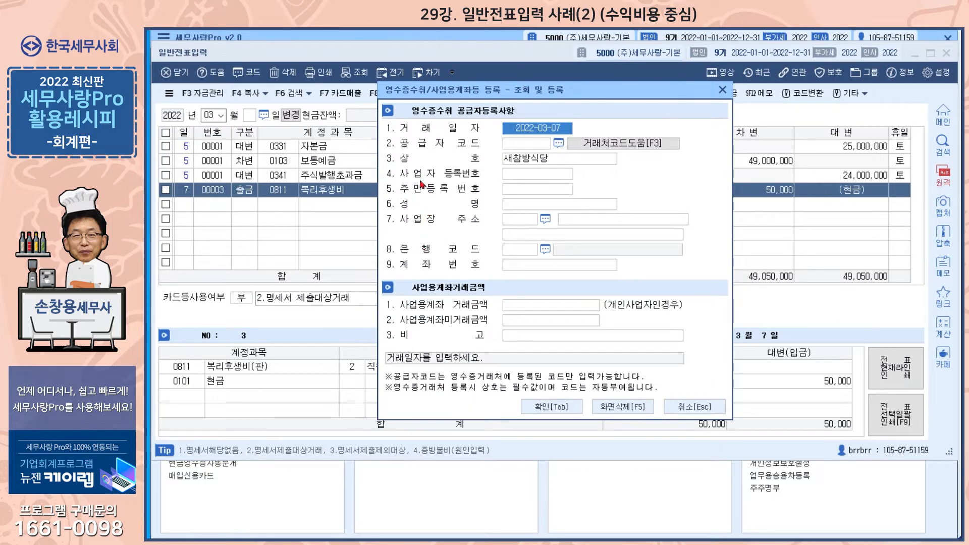
# Look up supplier 00104 새참방식당 for the receipt registration and confirm the supplier details.
pyautogui.click(527, 147)
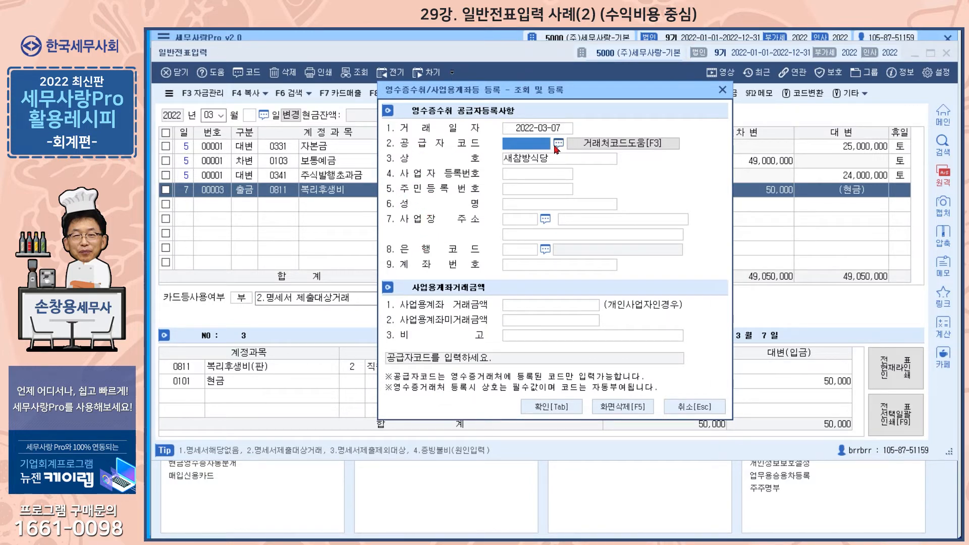
pyautogui.click(559, 144)
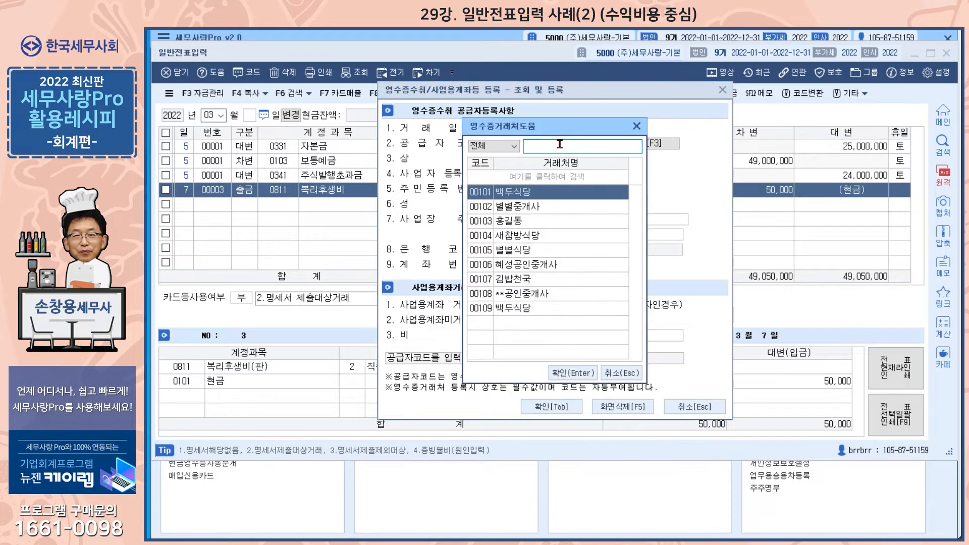
pyautogui.click(531, 239)
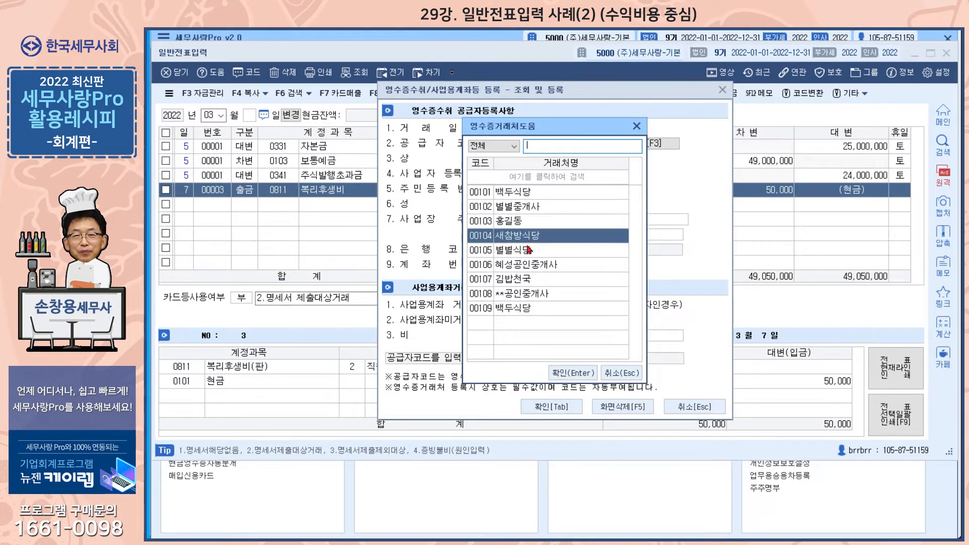
pyautogui.click(576, 373)
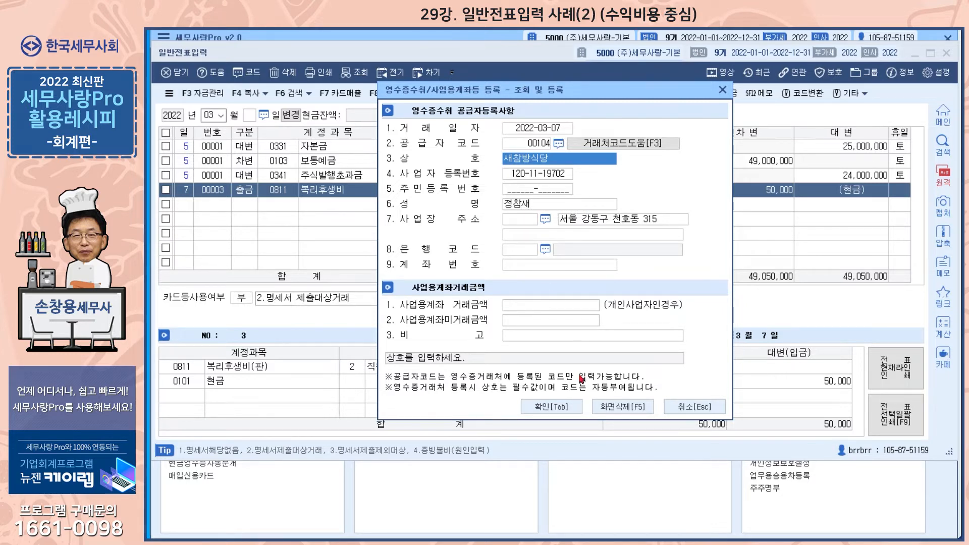
pyautogui.click(564, 407)
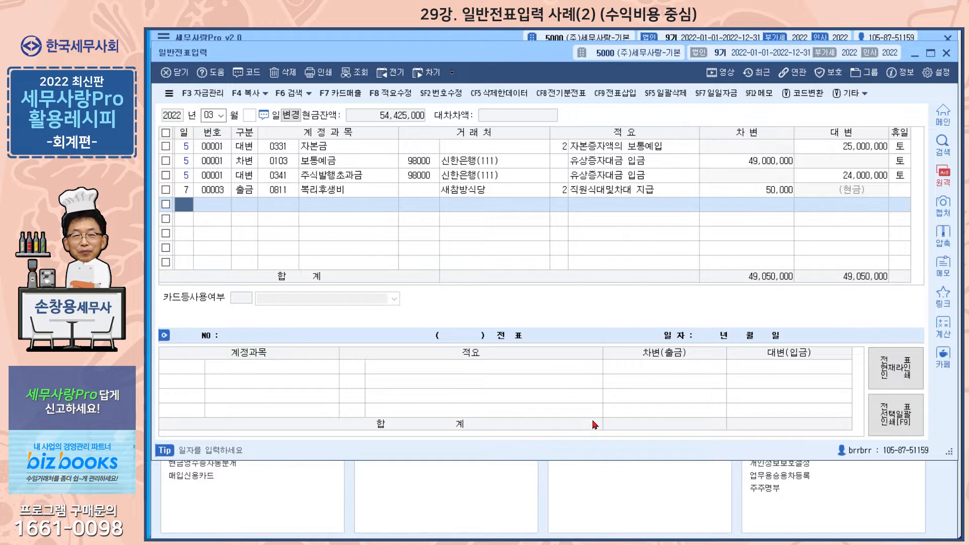
# Start a day 8 debit (차변) entry on the next empty line with account 0813 접대비.
pyautogui.write('8')
pyautogui.press('Return')
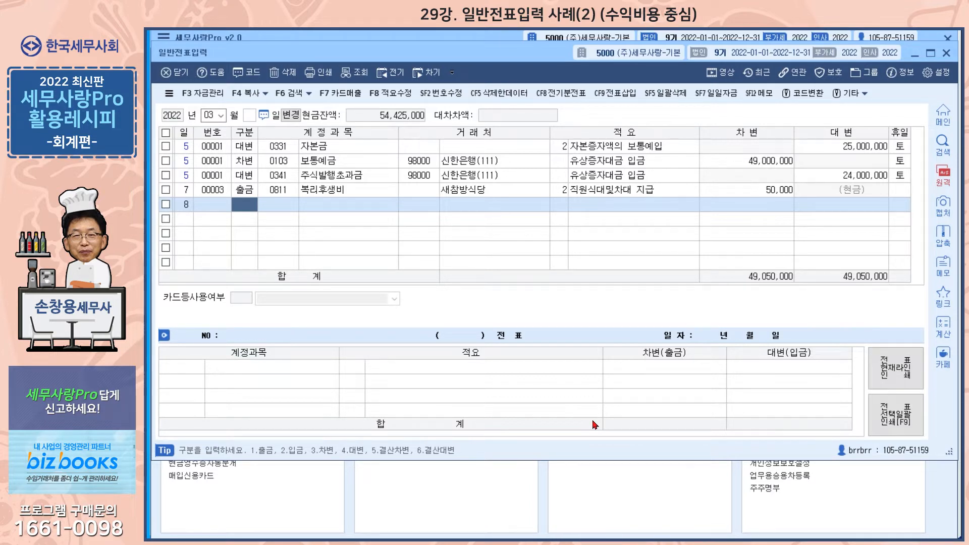
pyautogui.write('3')
pyautogui.press('Return')
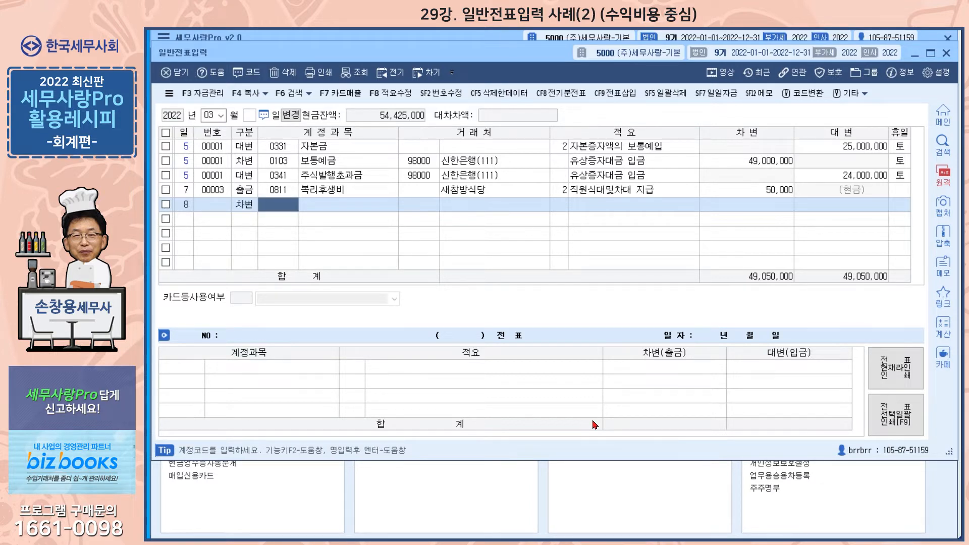
pyautogui.write('0813')
pyautogui.press('Return')
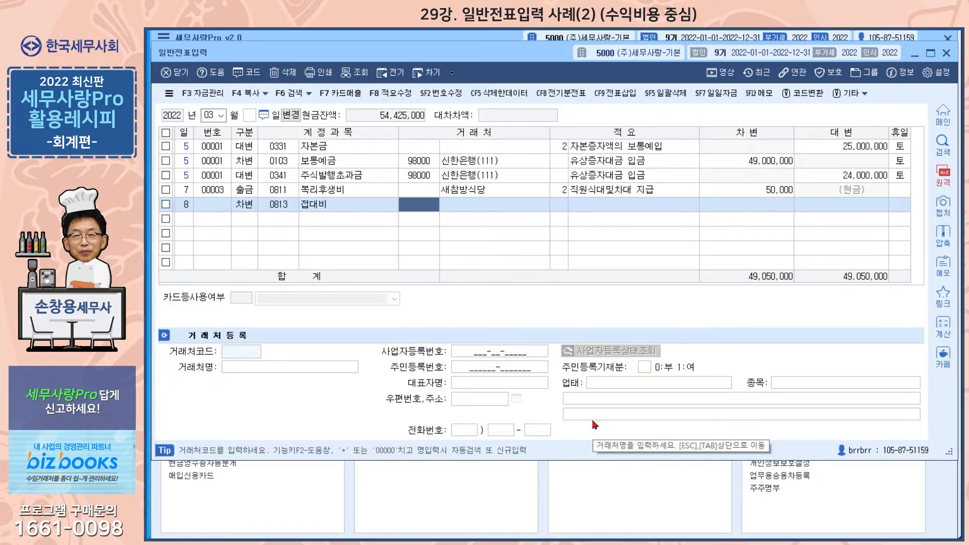
# Complete the 접대비 line with vendor 개성, description 1 신용카드등 사용 일반접대비 and a debit of 250,000.
pyautogui.write('개업')
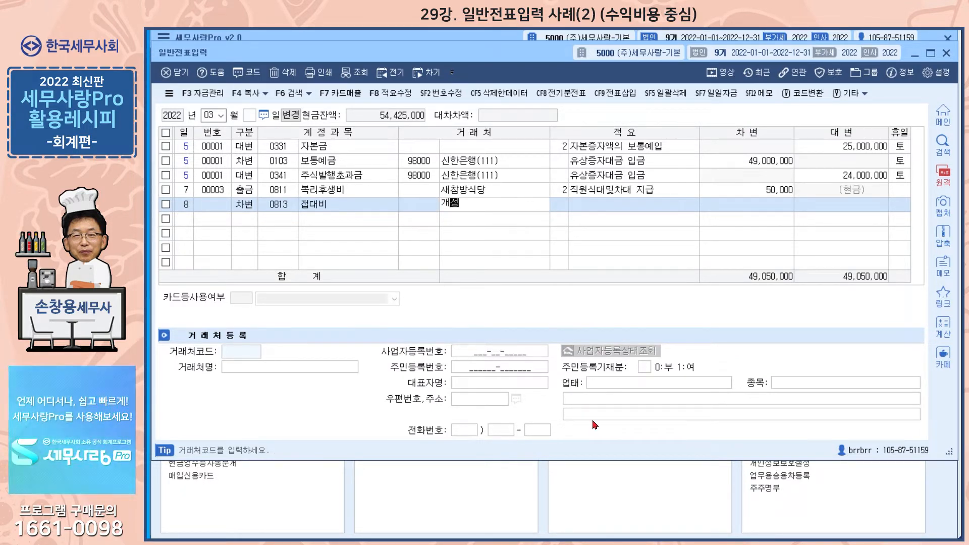
pyautogui.press('Return')
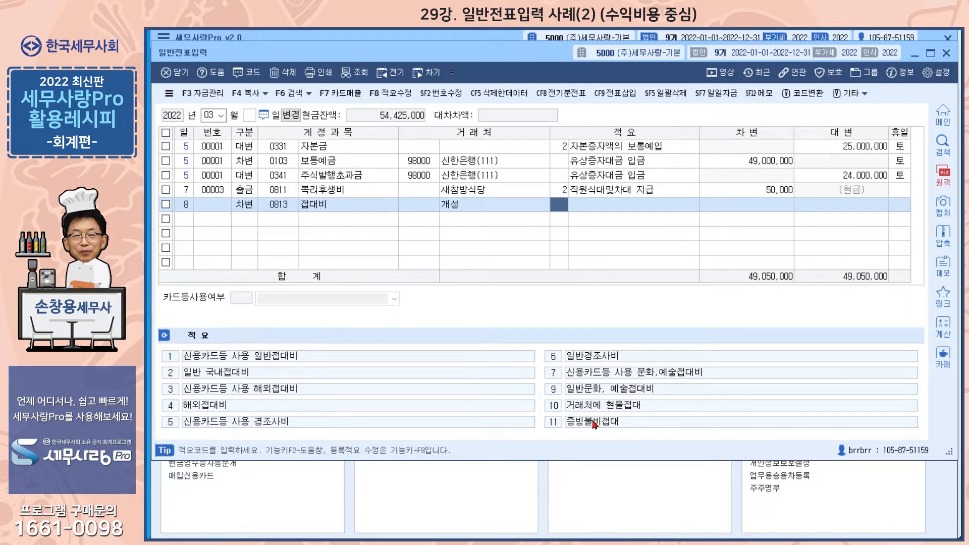
pyautogui.write('1')
pyautogui.press('Return')
pyautogui.press('Return')
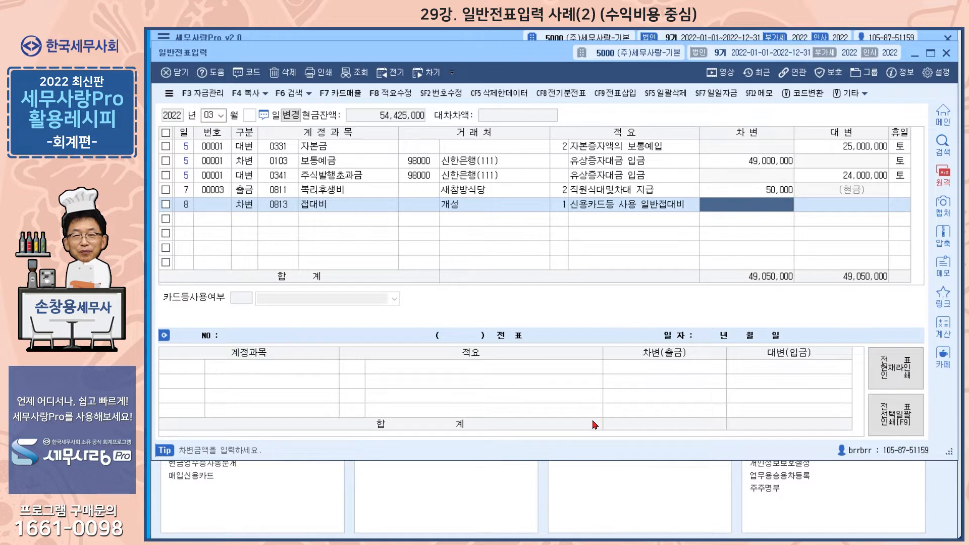
pyautogui.write('2500000')
pyautogui.press('Return')
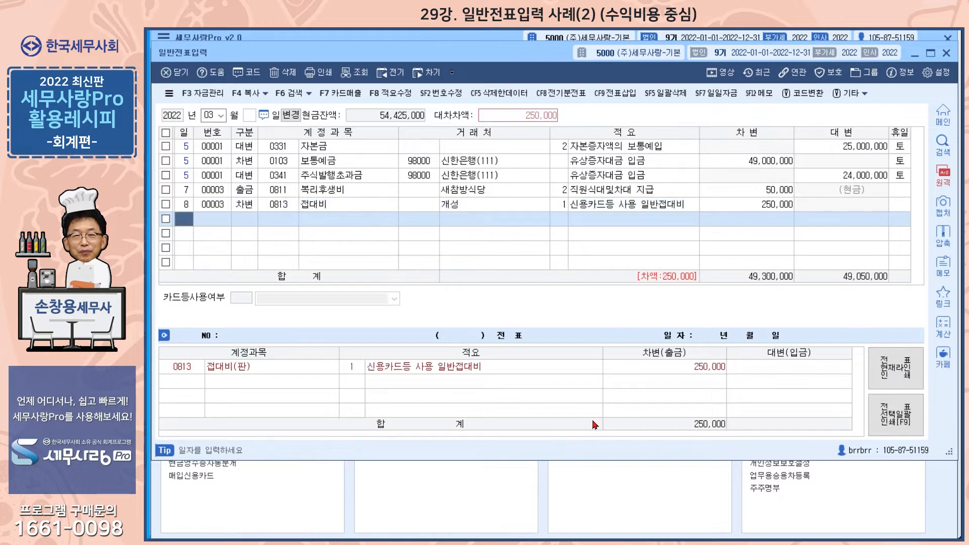
# Add a day 8 credit (대변) line below 접대비, searching accounts for 미지급 and choosing 0253 미지급금.
pyautogui.write('8')
pyautogui.press('Return')
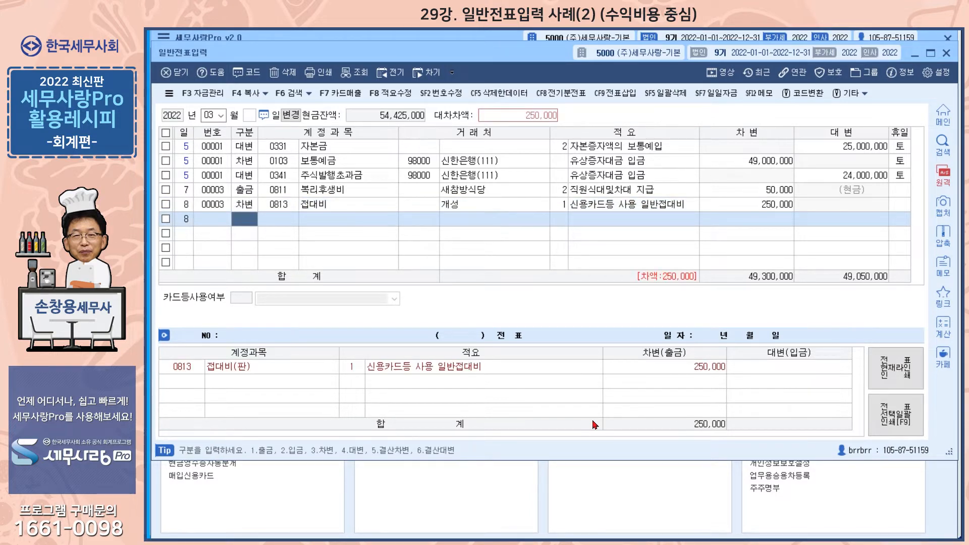
pyautogui.write('4')
pyautogui.press('Return')
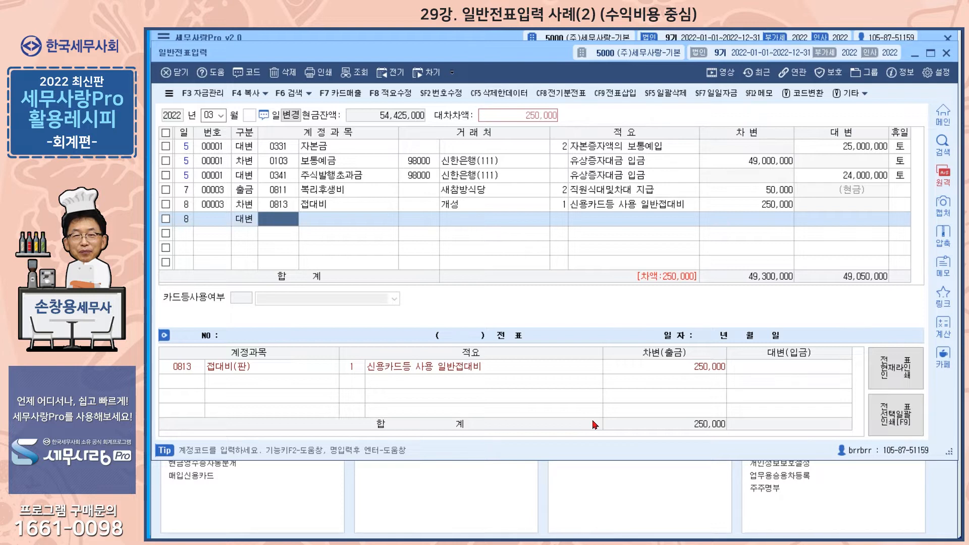
pyautogui.write('미')
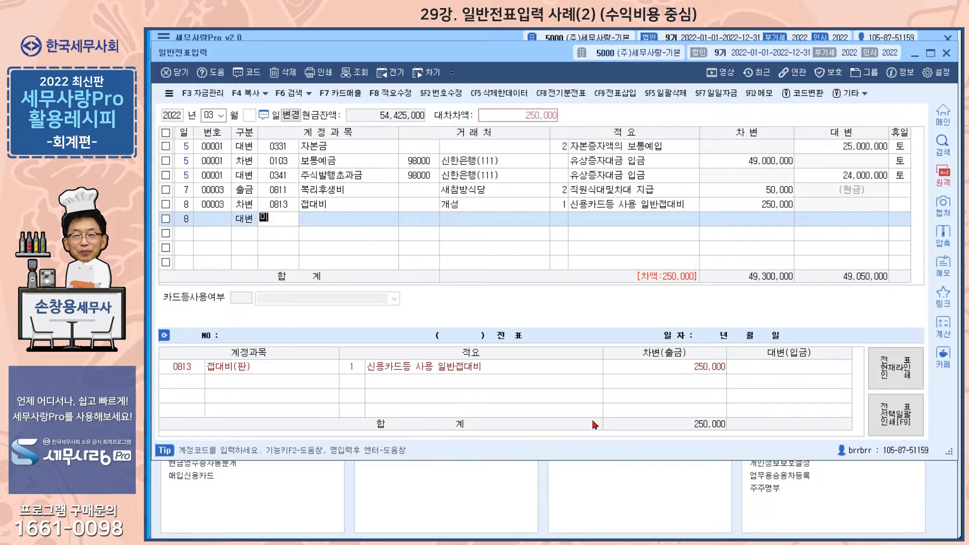
pyautogui.write('지급')
pyautogui.press('Return')
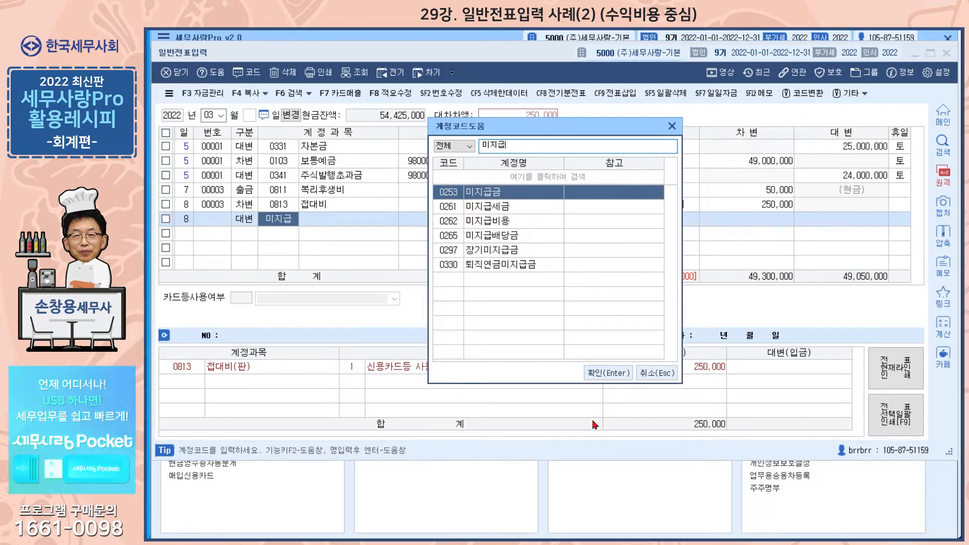
pyautogui.press('Return')
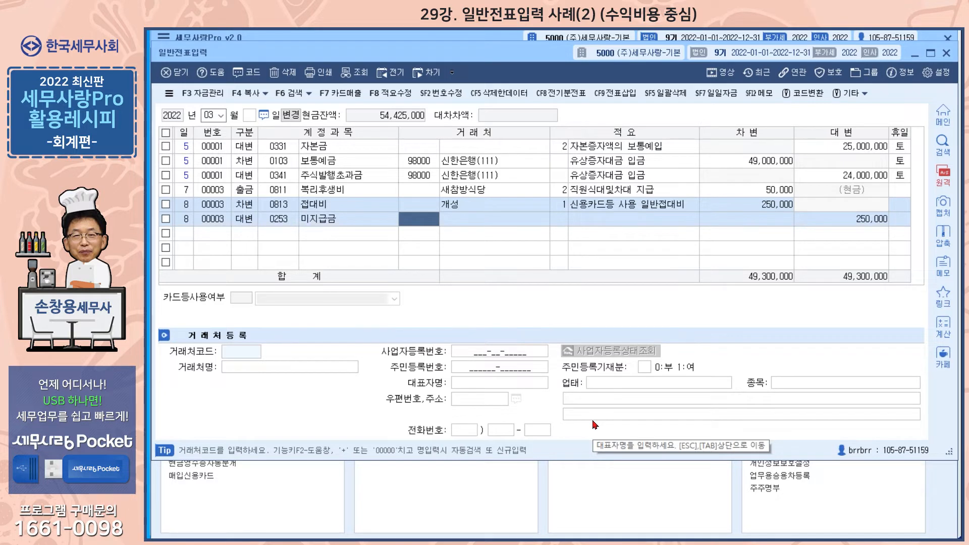
# Assign vendor 99601 비씨카드 to the 미지급금 line and carry over the description 신용카드등 사용 일반접대비.
pyautogui.press('+')
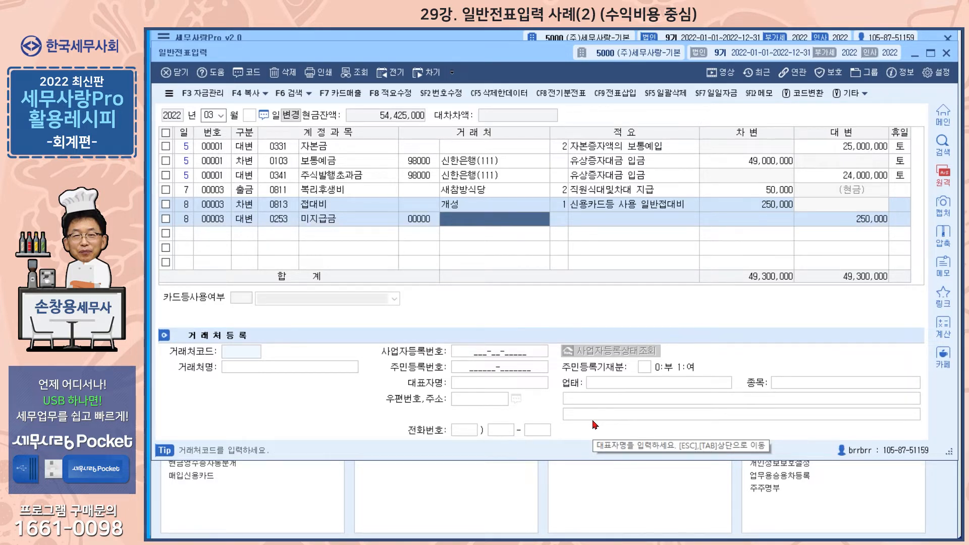
pyautogui.write('빘ㅣ')
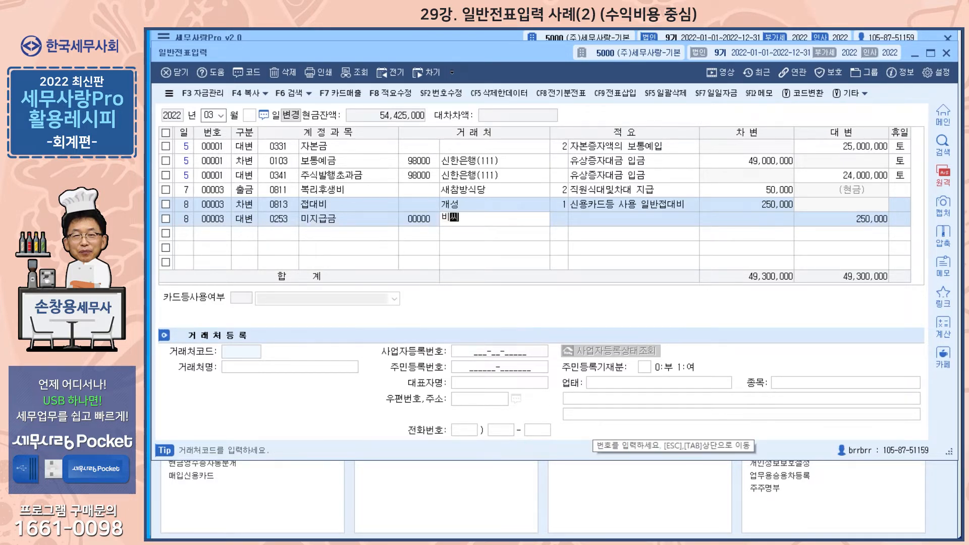
pyautogui.press('Return')
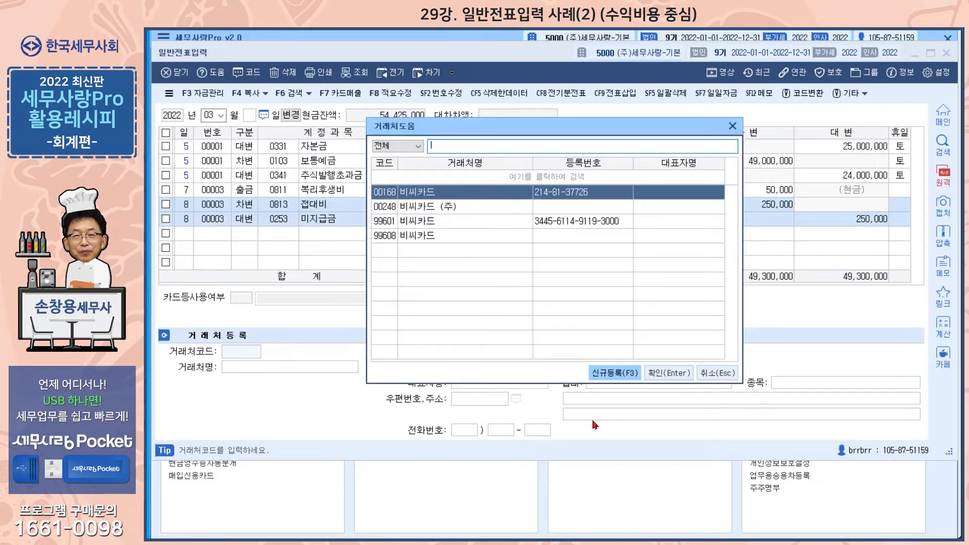
pyautogui.press('Down')
pyautogui.press('Down')
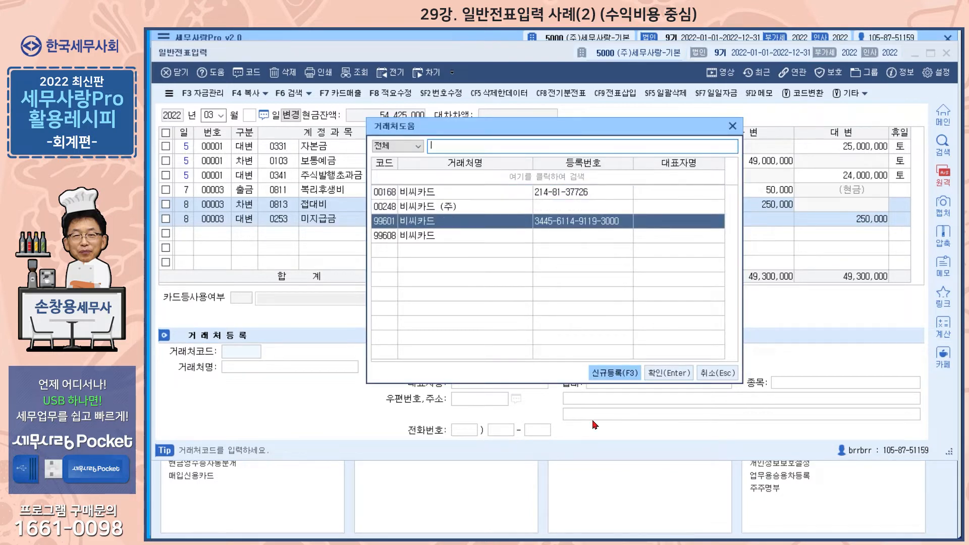
pyautogui.press('Return')
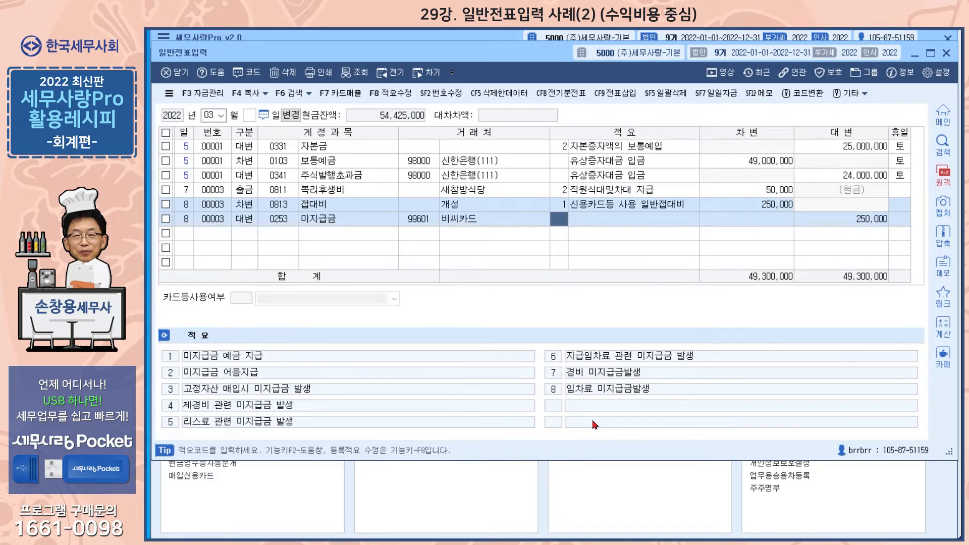
pyautogui.press('Return')
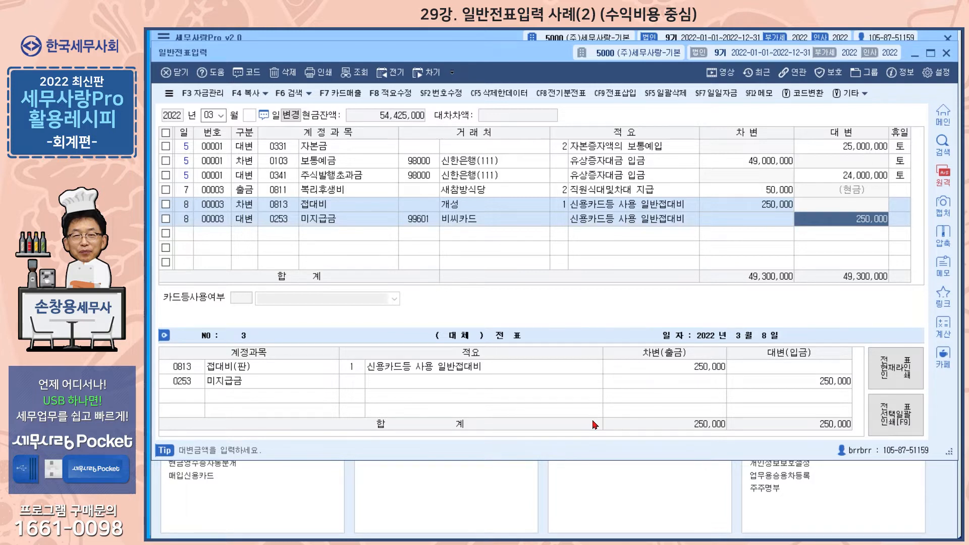
# Confirm the 250,000 credit on the 미지급금 line and start a day 16 cash payment (출금) entry below it.
pyautogui.press('Return')
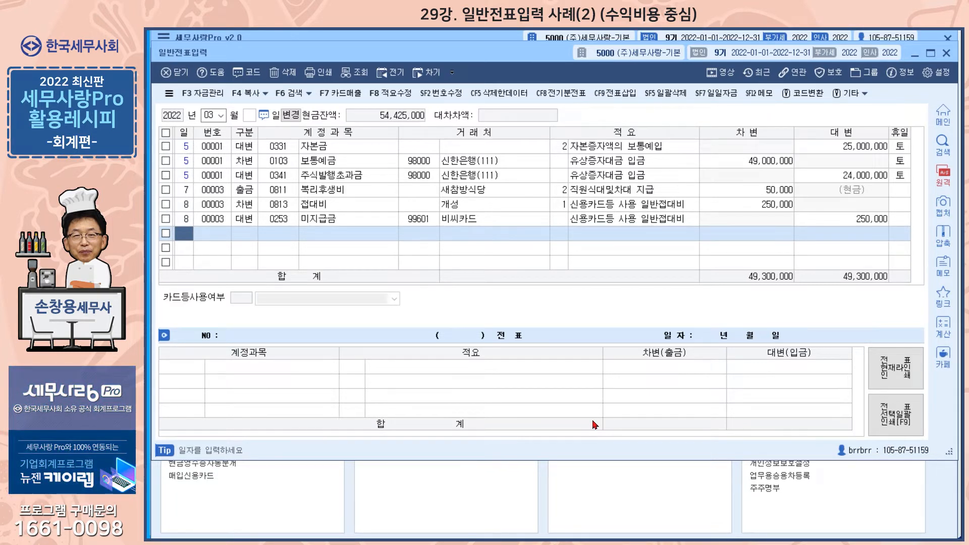
pyautogui.write('16')
pyautogui.press('Return')
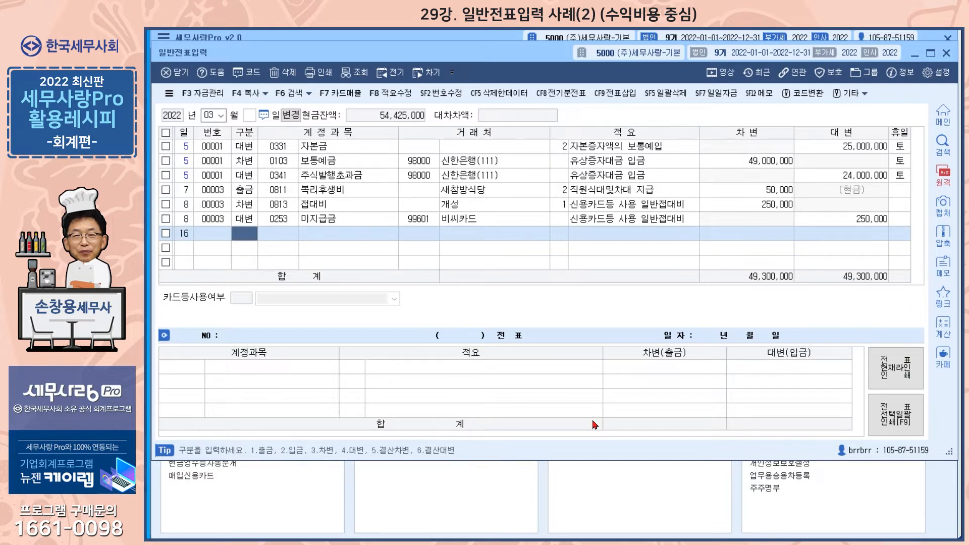
pyautogui.write('1')
pyautogui.press('Return')
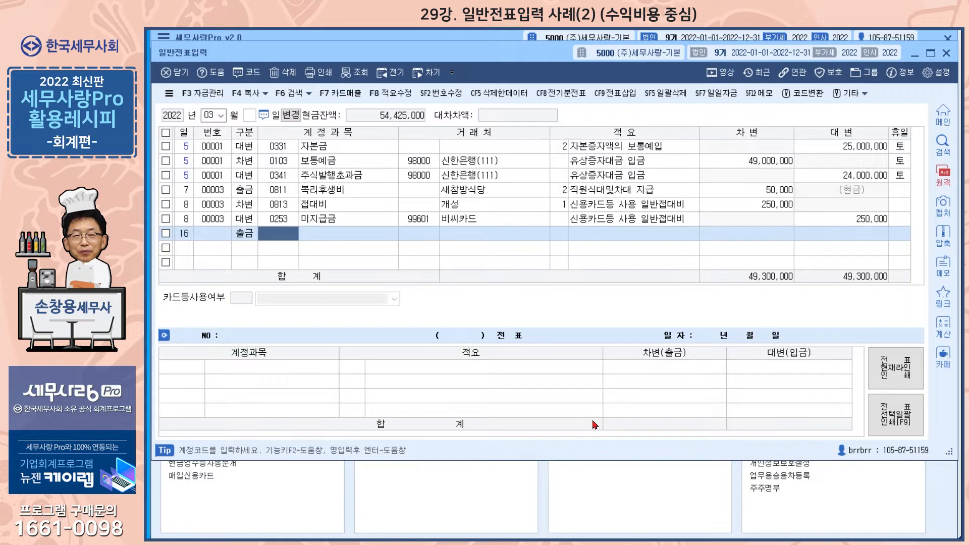
# Search accounts for 보험 and assign the manufacturing-cost (제조원가) account 0521 보험료 to the day 16 line.
pyautogui.write('보험')
pyautogui.press('Return')
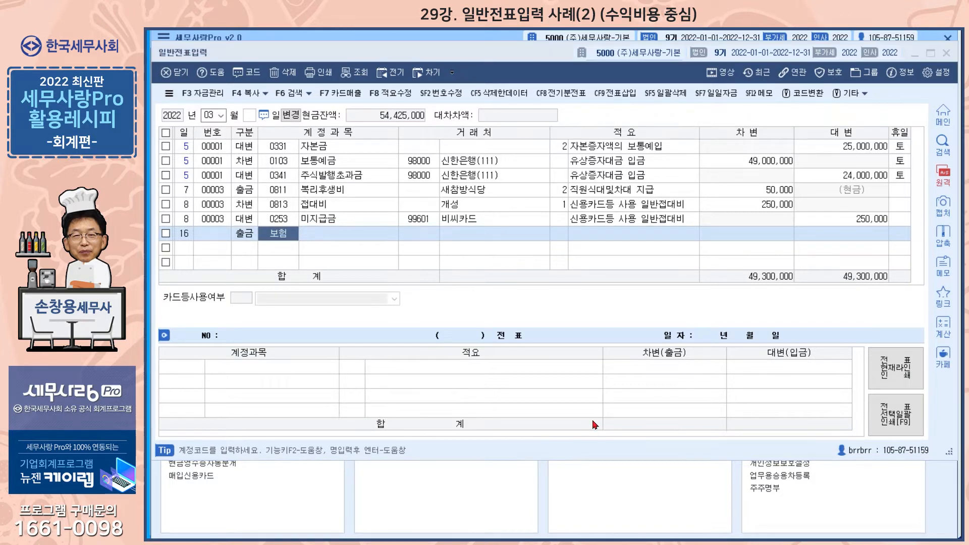
pyautogui.press('Down')
pyautogui.press('Down')
pyautogui.press('Down')
pyautogui.press('Down')
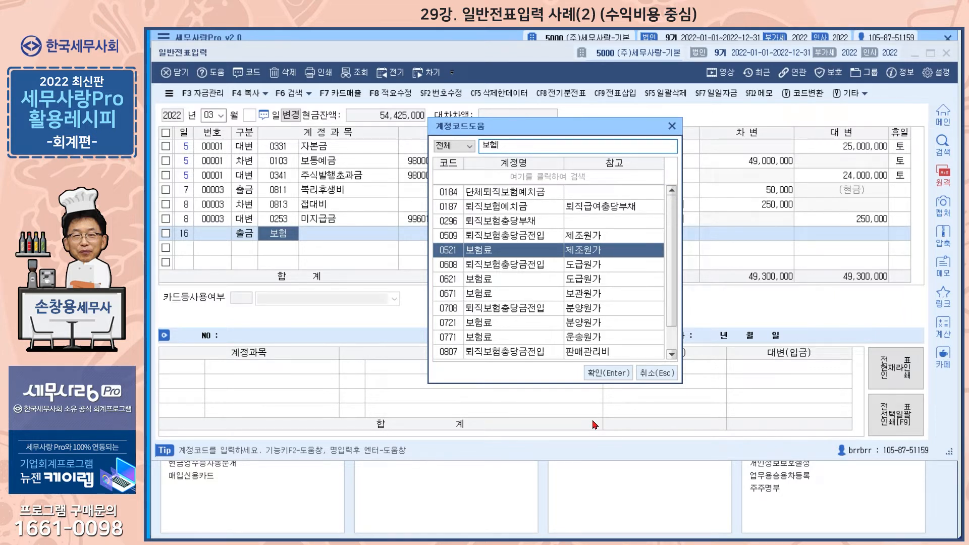
pyautogui.press('Return')
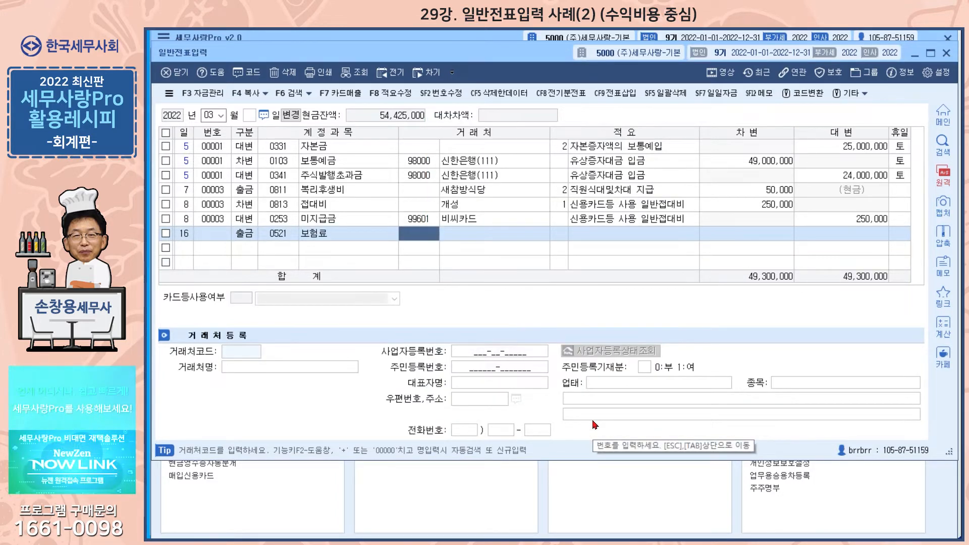
# Search vendors for 서부 and assign 00208 서부화재보험 to the 보험료 line, leaving its description code blank.
pyautogui.press('+')
pyautogui.write('서부')
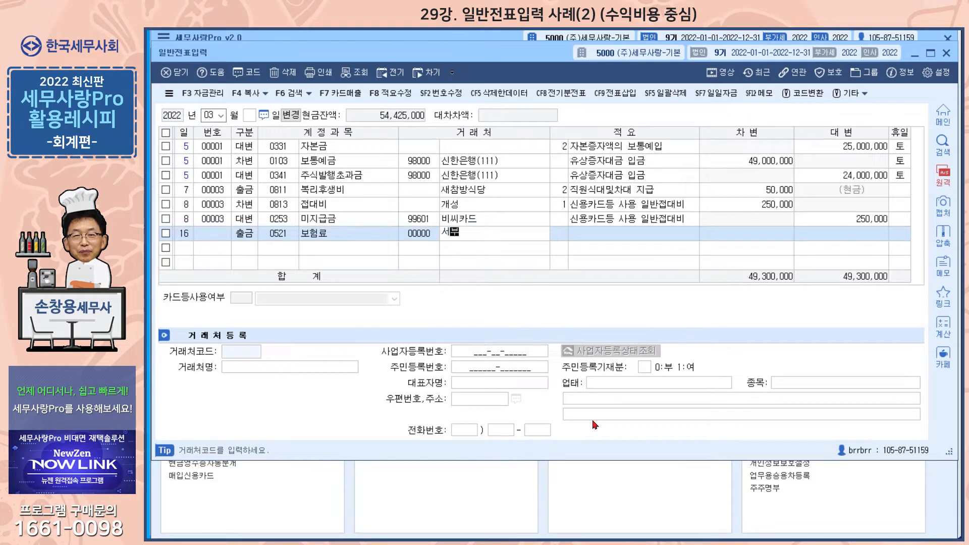
pyautogui.press('Return')
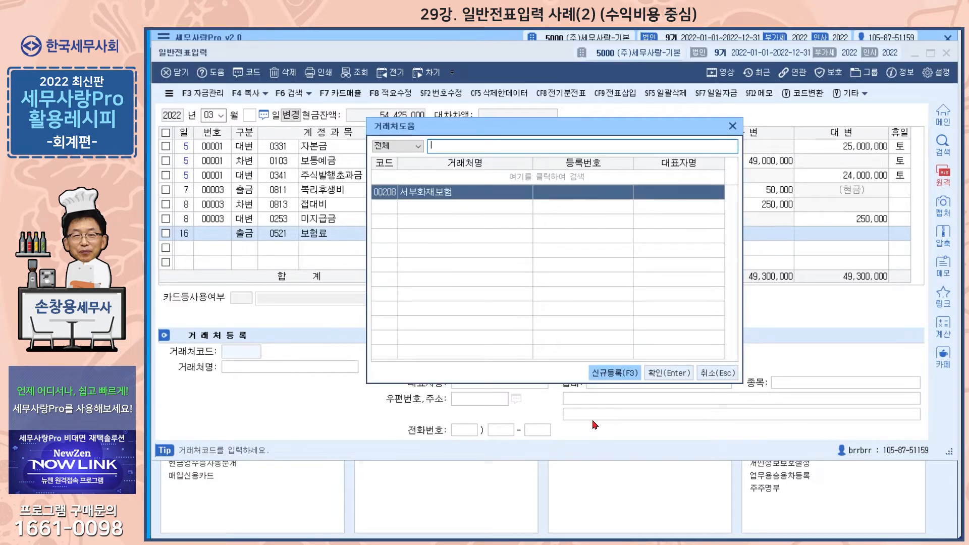
pyautogui.press('Return')
pyautogui.press('Return')
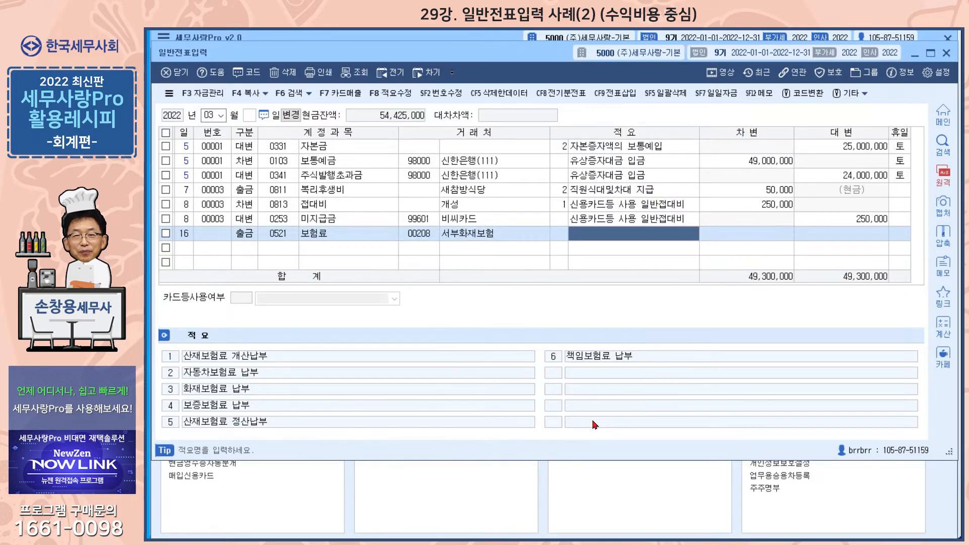
# Enter the description 화물자동차보험료 and a debit of 500,000 on the 보험료 line, and cancel the business vehicle information (업무용차량정보).
pyautogui.write('화물자되')
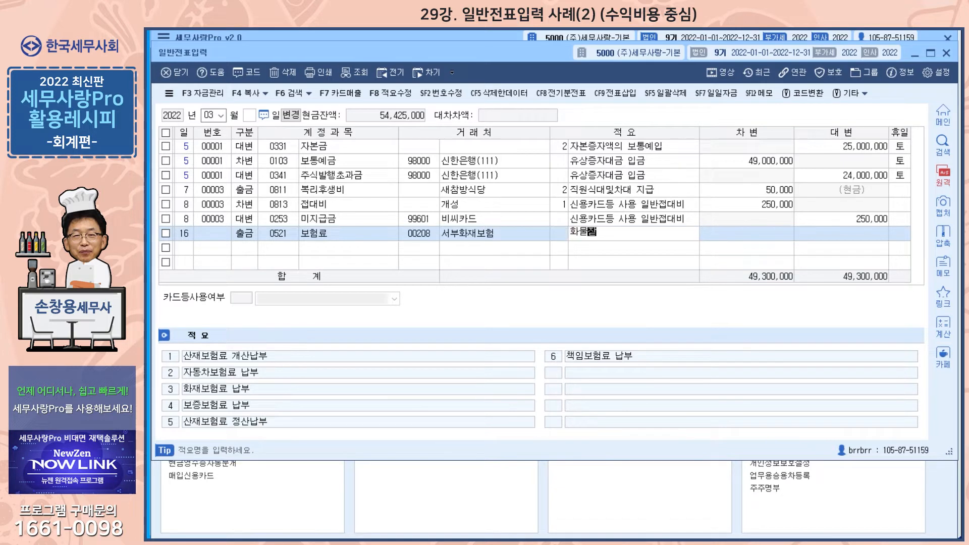
pyautogui.write('차보험료')
pyautogui.press('Return')
pyautogui.write('500,000')
pyautogui.press('Return')
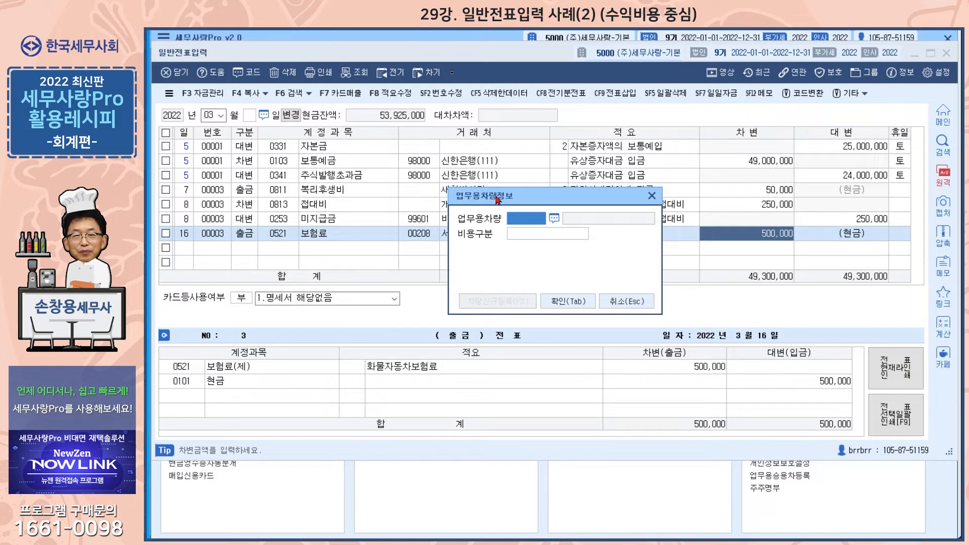
pyautogui.moveTo(497, 196); pyautogui.dragTo(500, 257)
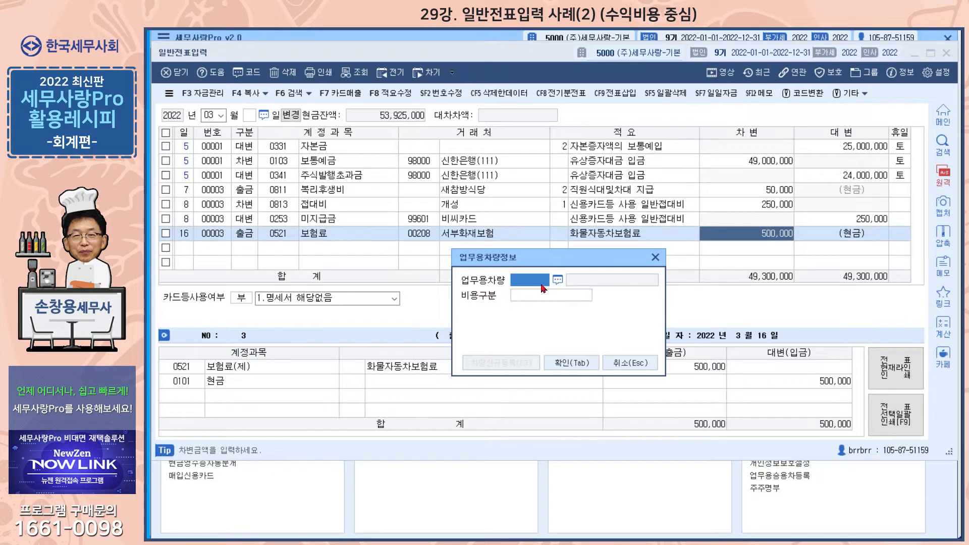
pyautogui.click(632, 368)
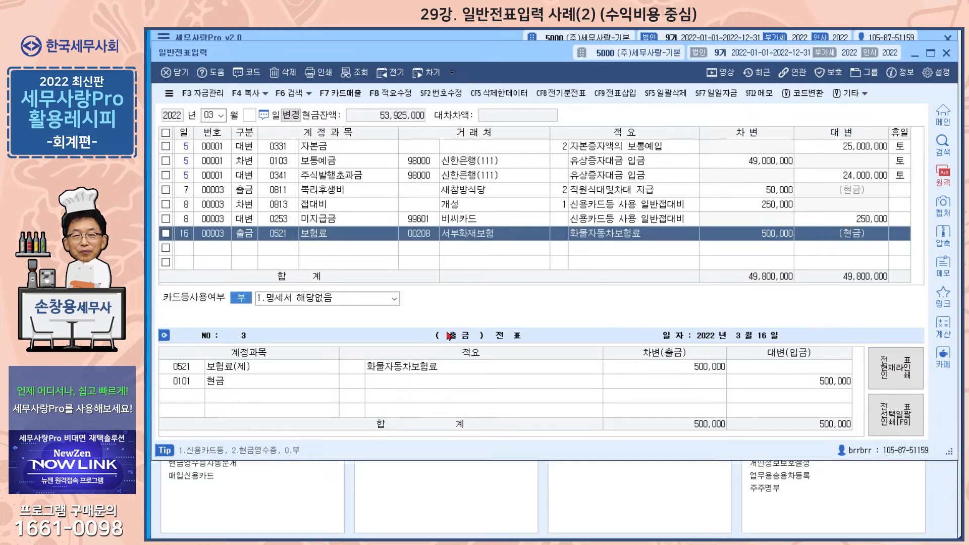
# Classify the 보험료 line's evidence as 3.명세서 제출제외대상내역 with the exclusion reason 16. 금융.보험용역.
pyautogui.click(394, 299)
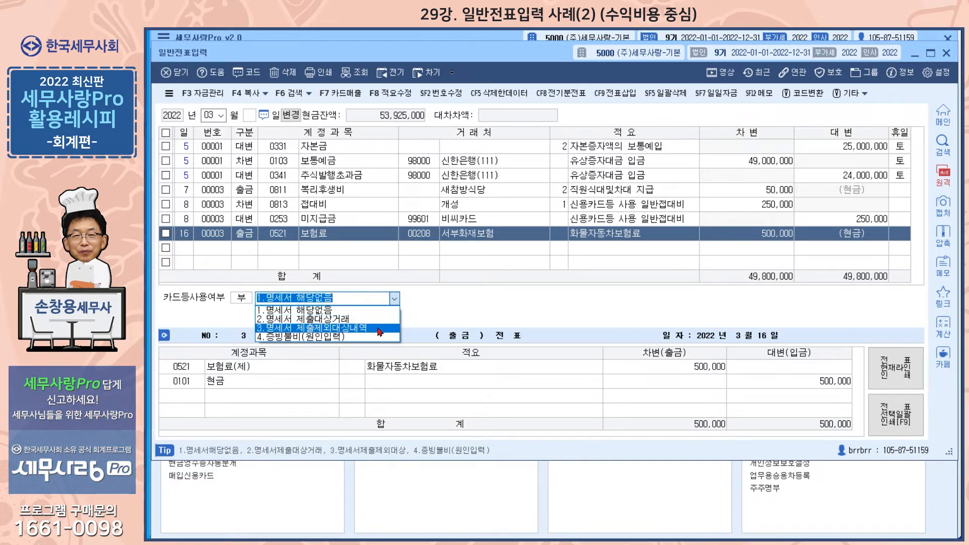
pyautogui.click(379, 329)
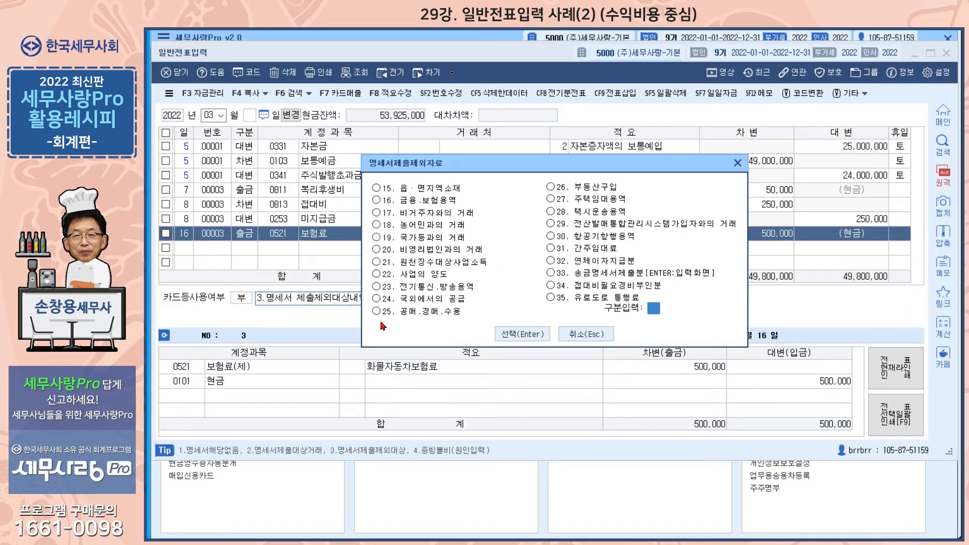
pyautogui.click(429, 205)
pyautogui.click(517, 334)
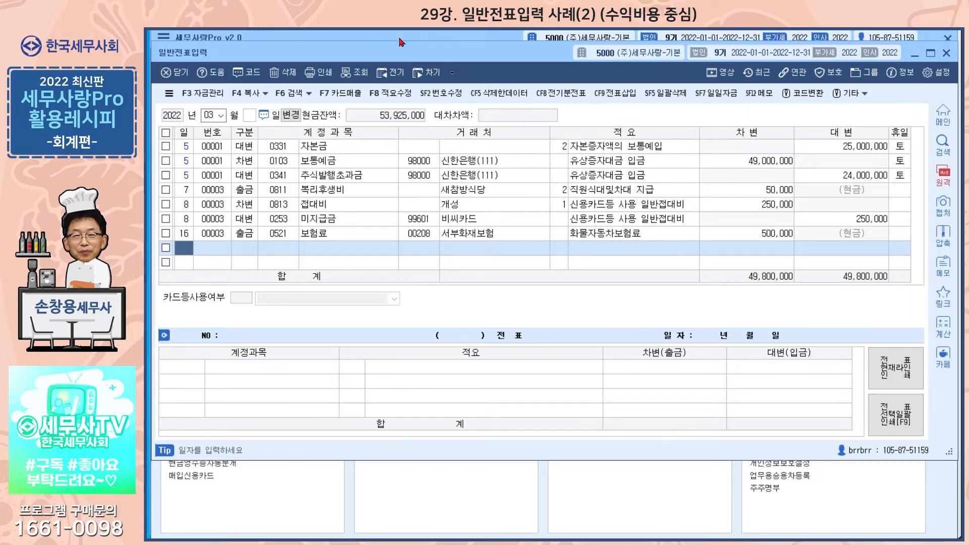
# Leave voucher entry to view the 인사급여 payroll functions, including 급여자료회계처리, and reopen 일반전표입력.
pyautogui.press('Escape')
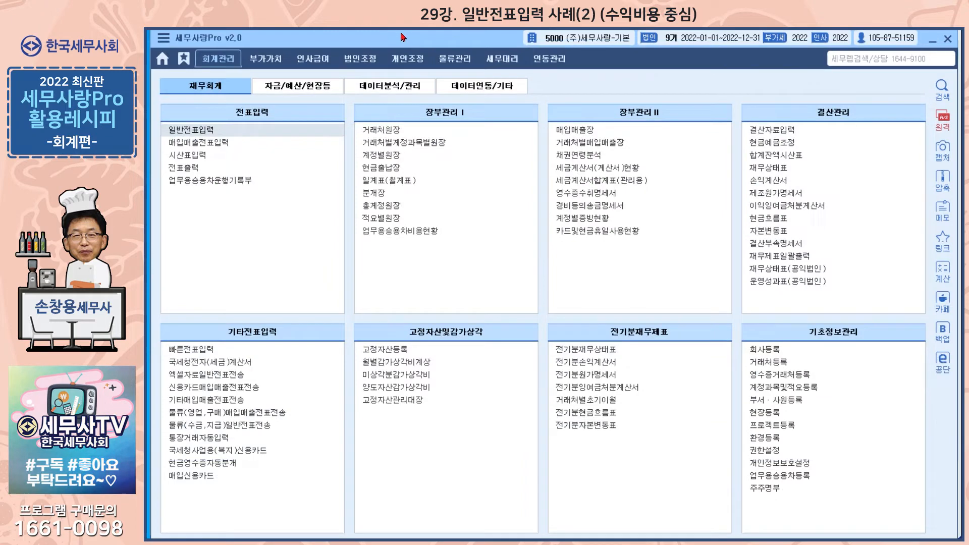
pyautogui.click(309, 61)
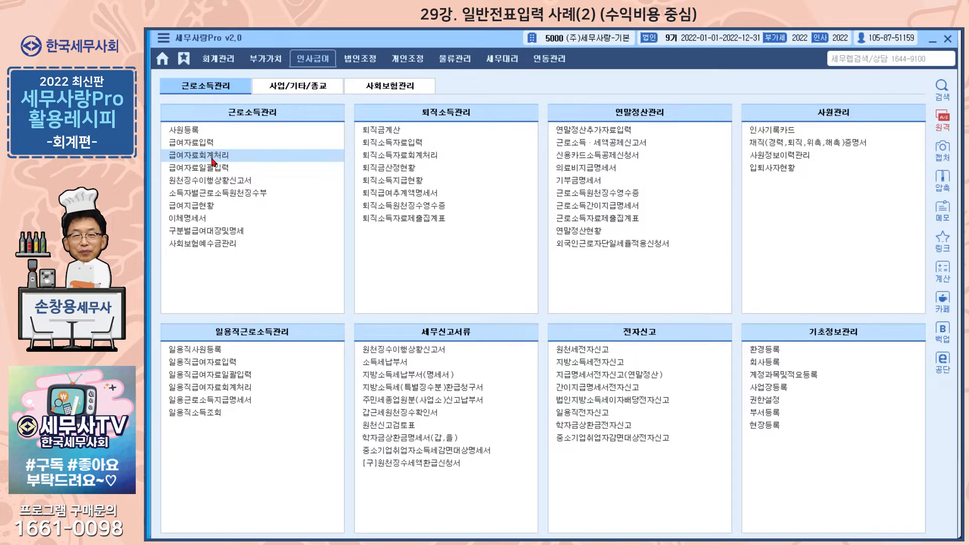
pyautogui.click(221, 62)
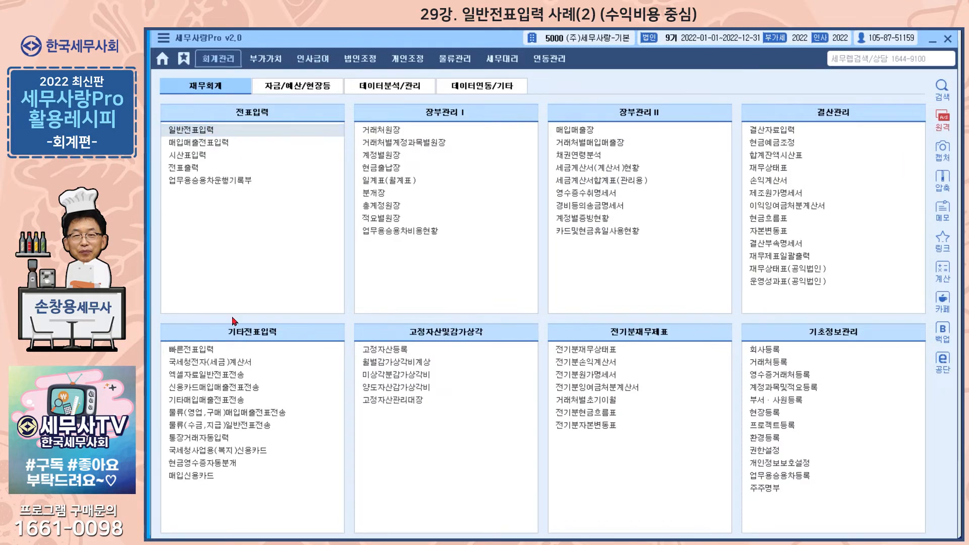
pyautogui.click(191, 130)
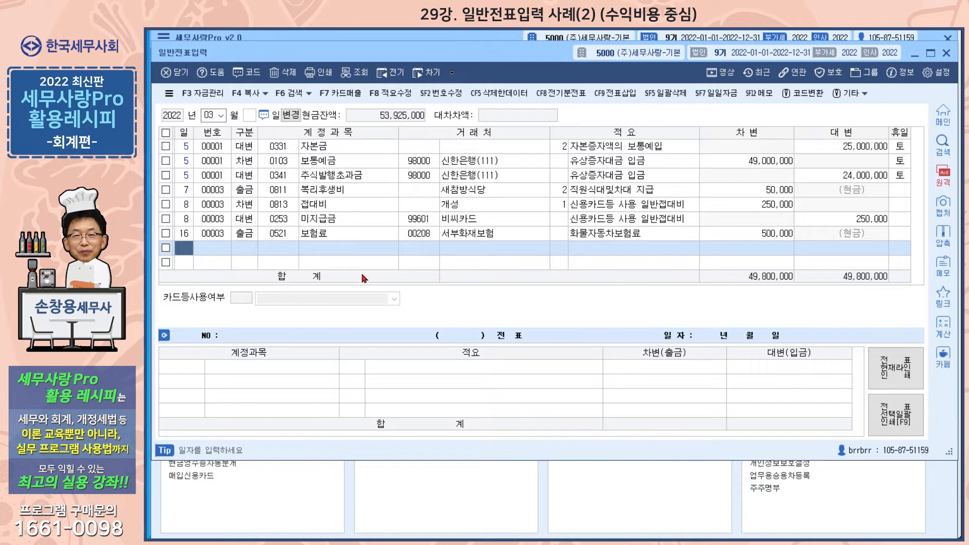
# Switch the voucher month to 07 and start a day 9 entry on the first line.
pyautogui.click(210, 114)
pyautogui.write('07')
pyautogui.press('Return')
pyautogui.press('Return')
pyautogui.write('9')
pyautogui.press('Return')
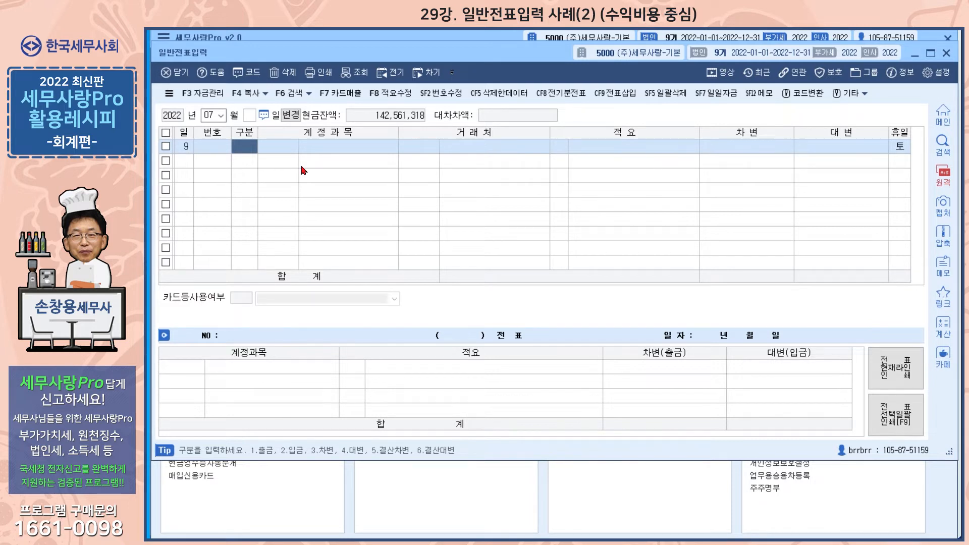
# Make the day 9 line a debit (차변) to account 0254 예수금 with vendor 00602 국민연금공단.
pyautogui.write('3')
pyautogui.press('Return')
pyautogui.write('254')
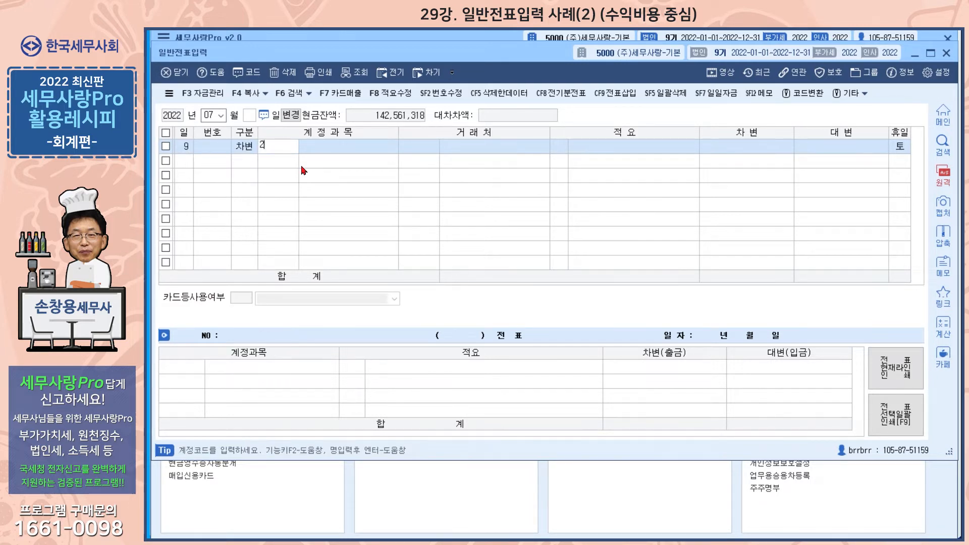
pyautogui.press('Return')
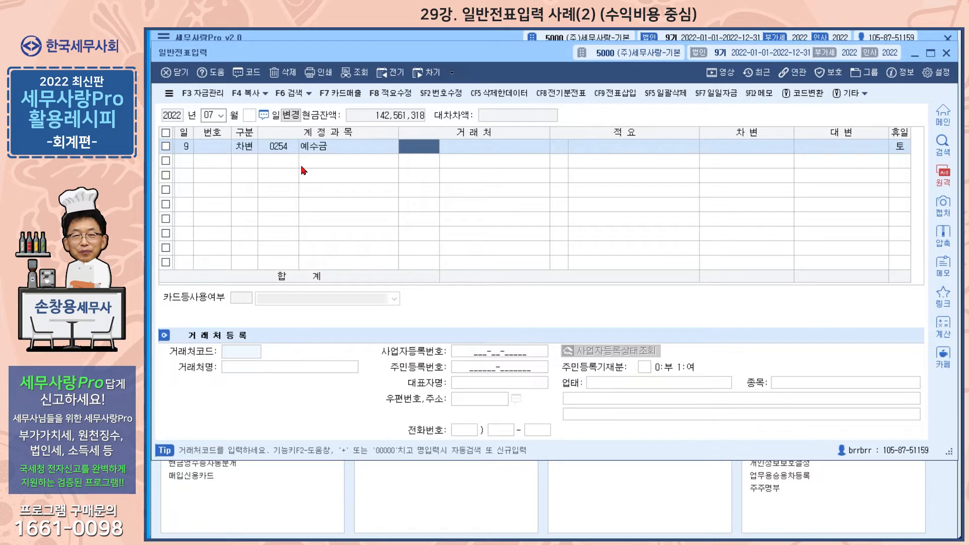
pyautogui.write('602')
pyautogui.press('Return')
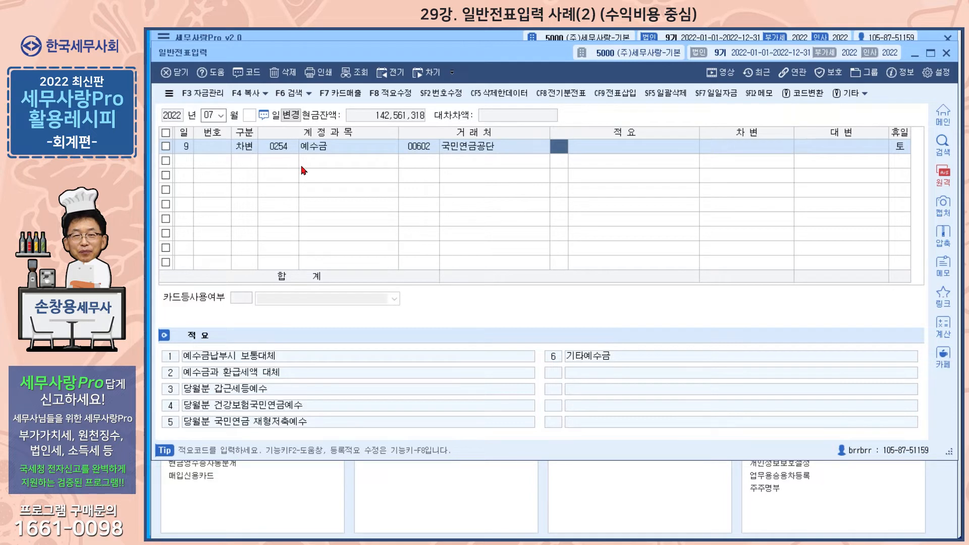
# Complete the 예수금 line with the description 국민연금/예금인출 and a debit of 90,000.
pyautogui.press('Return')
pyautogui.write('국민연')
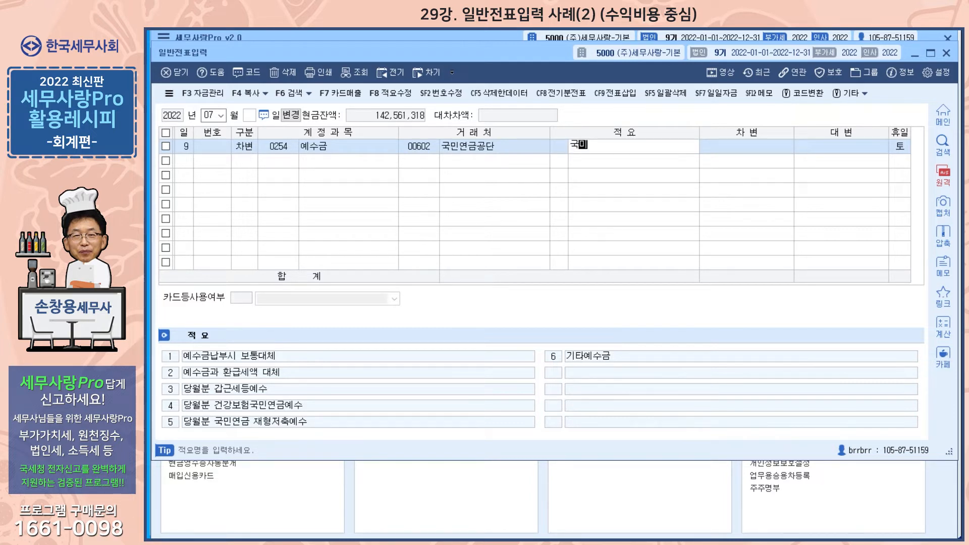
pyautogui.write('금/예금인출')
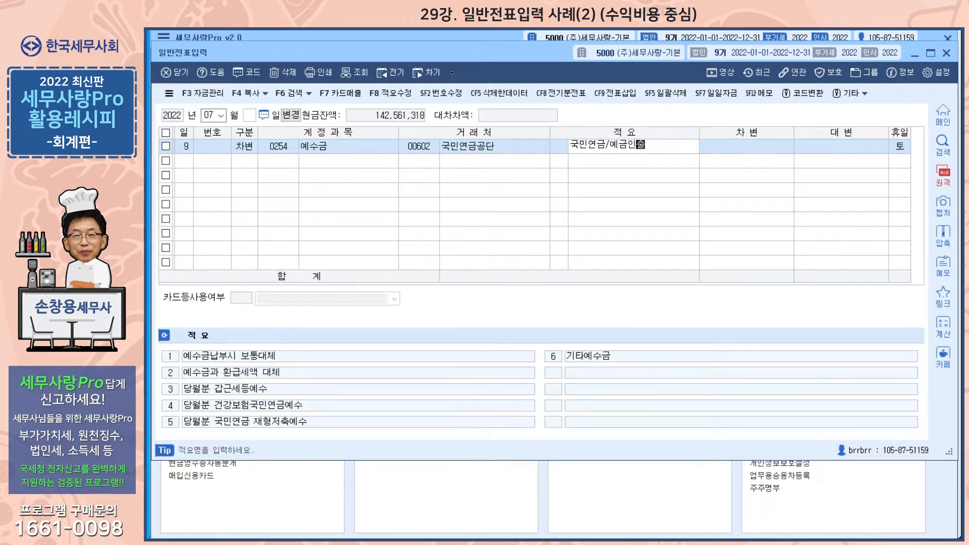
pyautogui.press('Return')
pyautogui.write('900000')
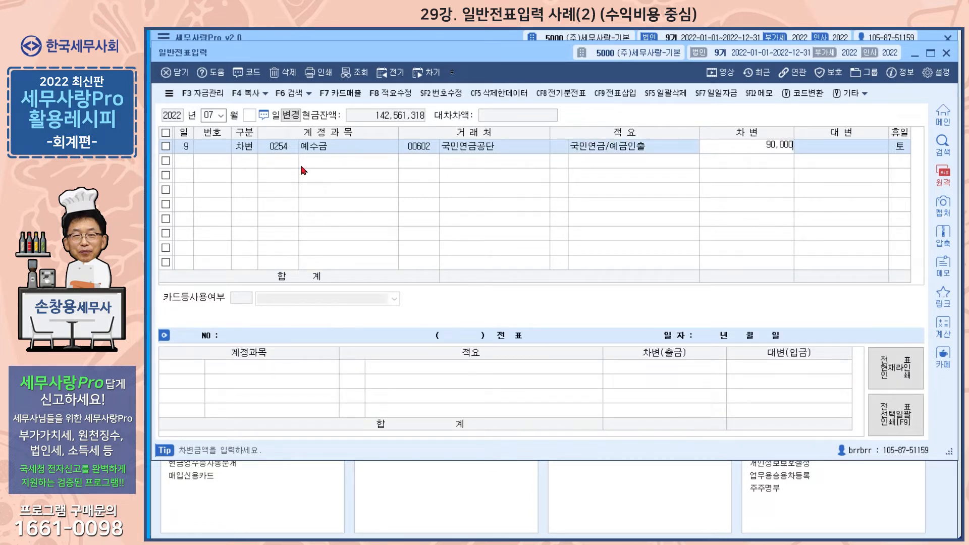
pyautogui.press('Return')
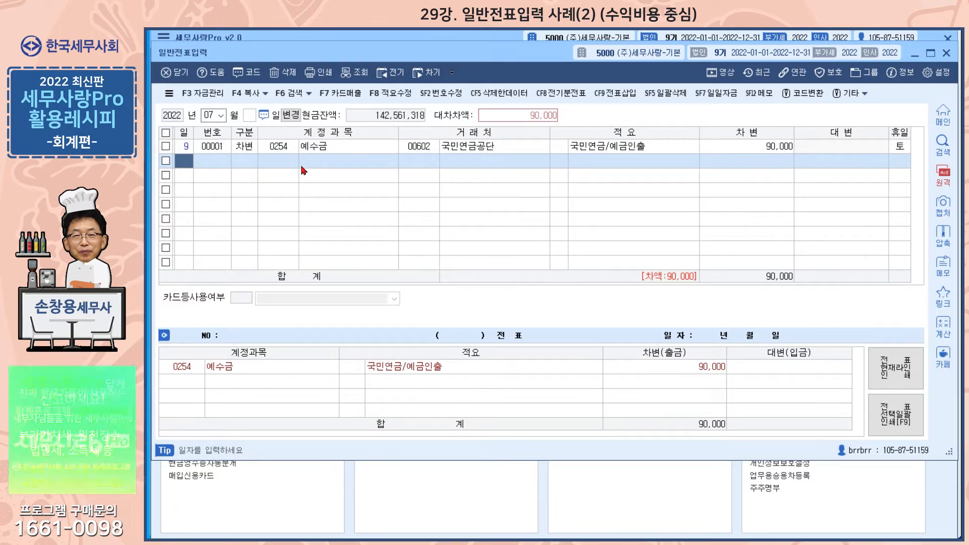
# Add a second day 9 debit (차변) line with account 0817 세금과공과금 and carry over vendor 00602 국민연금공단.
pyautogui.write('9')
pyautogui.press('Return')
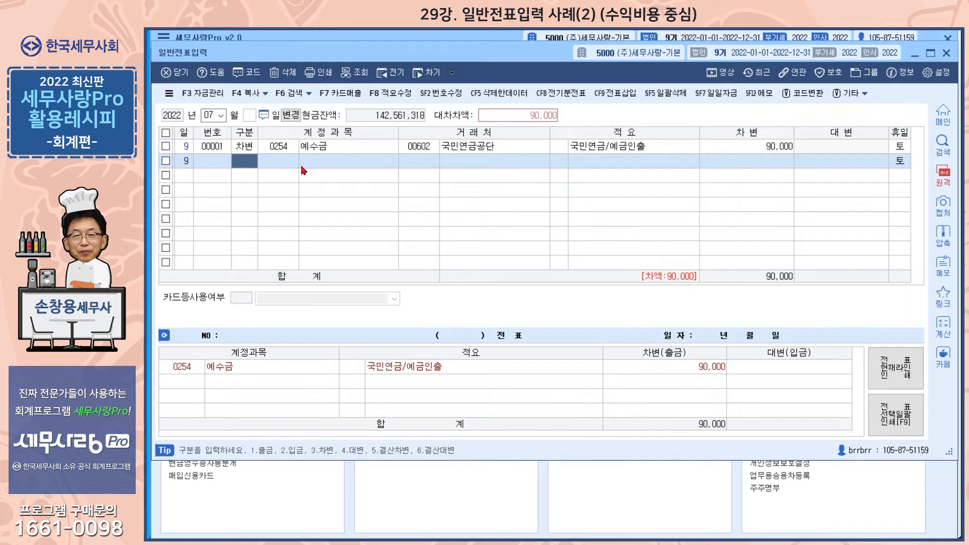
pyautogui.write('3')
pyautogui.press('Return')
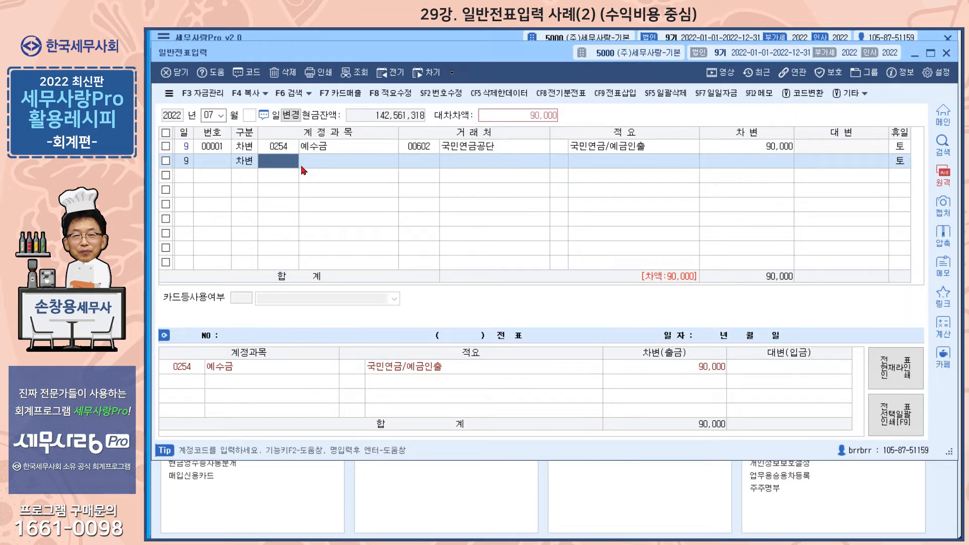
pyautogui.write('817')
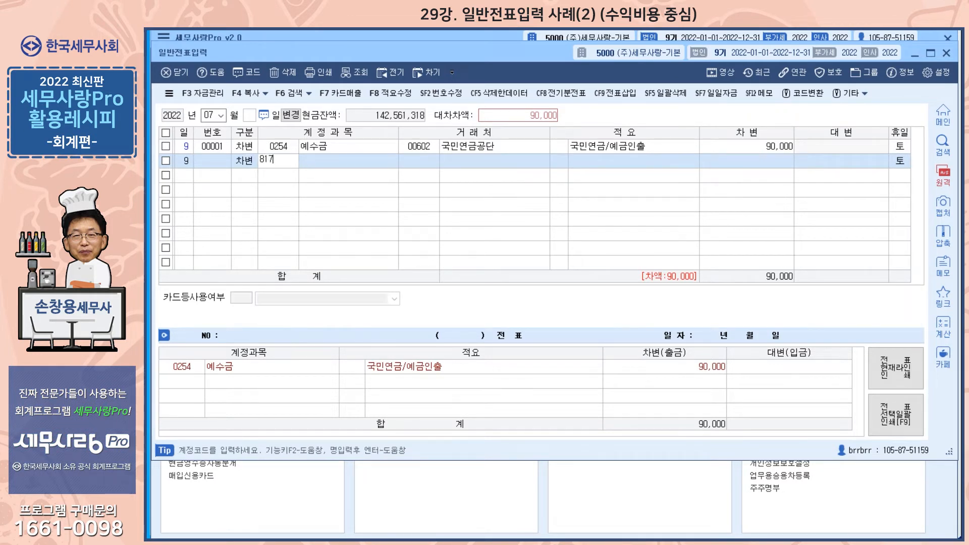
pyautogui.press('Return')
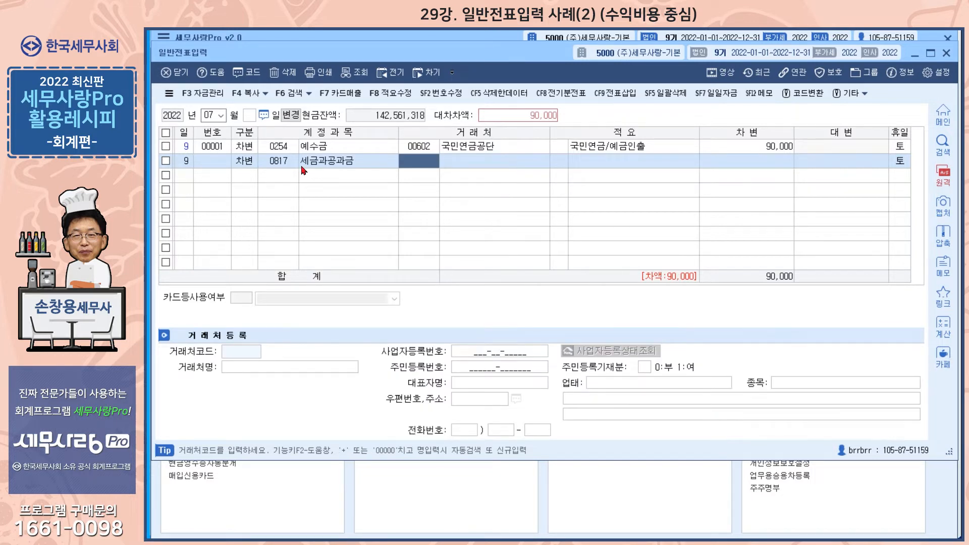
pyautogui.press('Return')
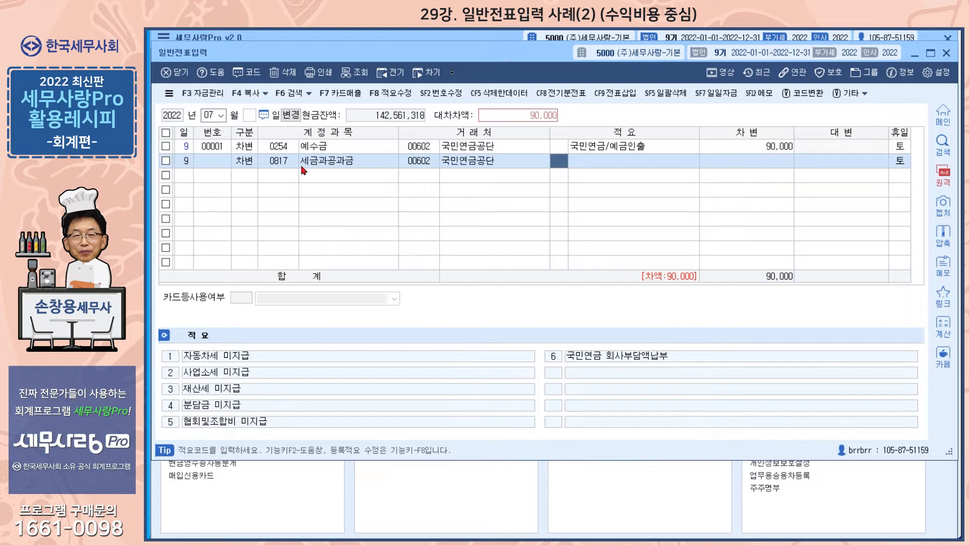
# Give the 세금과공과금 line description 6 국민연금 회사부담액납부 and a debit of 90,000.
pyautogui.write('6')
pyautogui.press('Return')
pyautogui.write('900000')
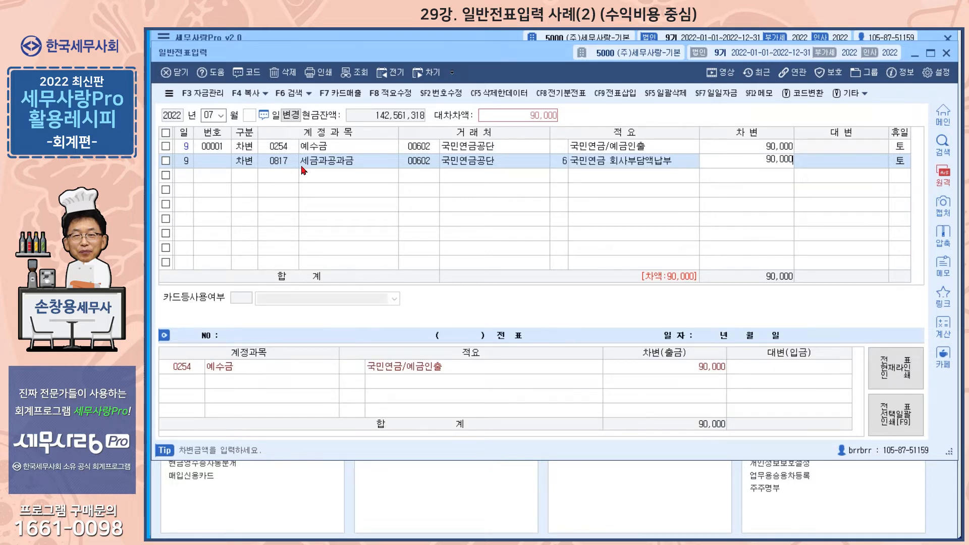
pyautogui.press('Return')
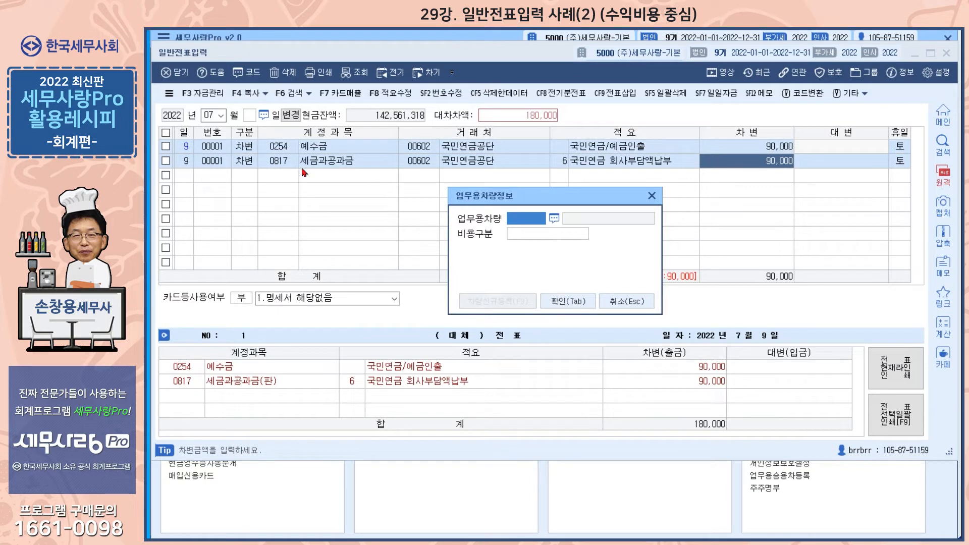
# Skip the business-vehicle details and classify the 세금과공과금 line's receipt as 3.명세서 제출제외대상내역 with category 19. 국가등과의 거래.
pyautogui.click(612, 302)
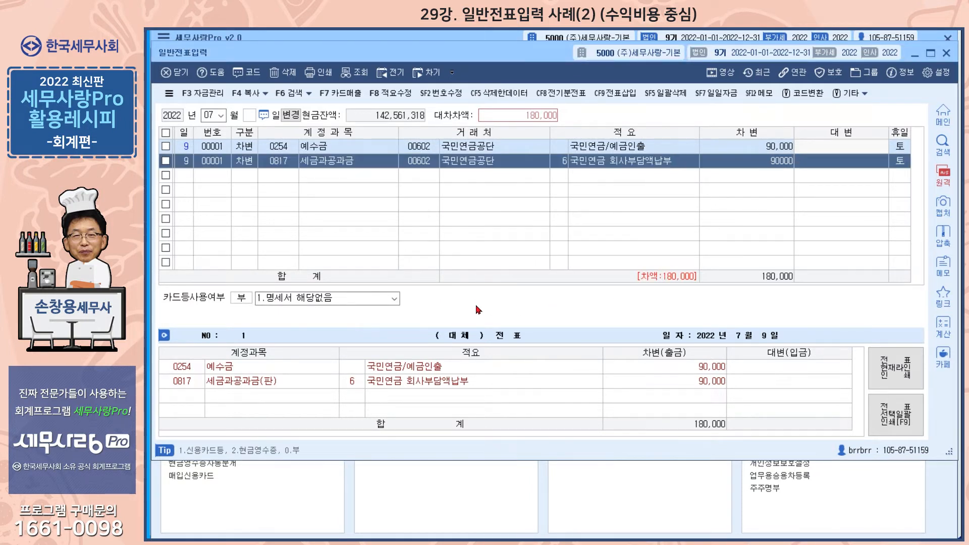
pyautogui.click(385, 299)
pyautogui.click(394, 298)
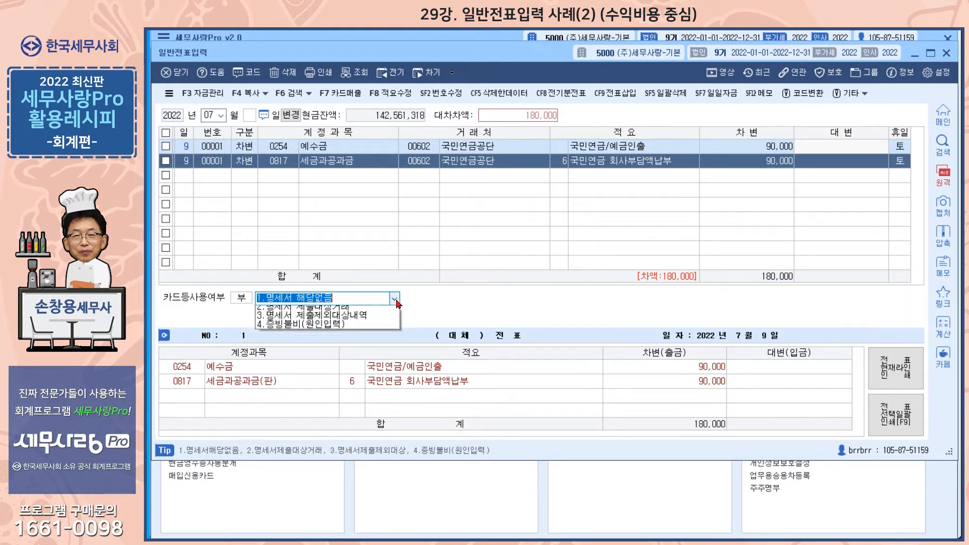
pyautogui.click(384, 324)
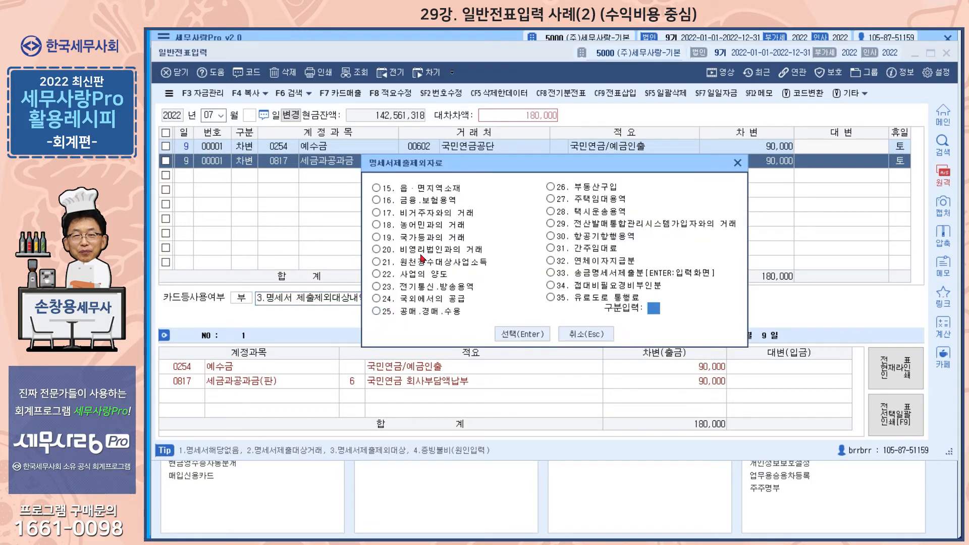
pyautogui.click(437, 242)
pyautogui.click(507, 335)
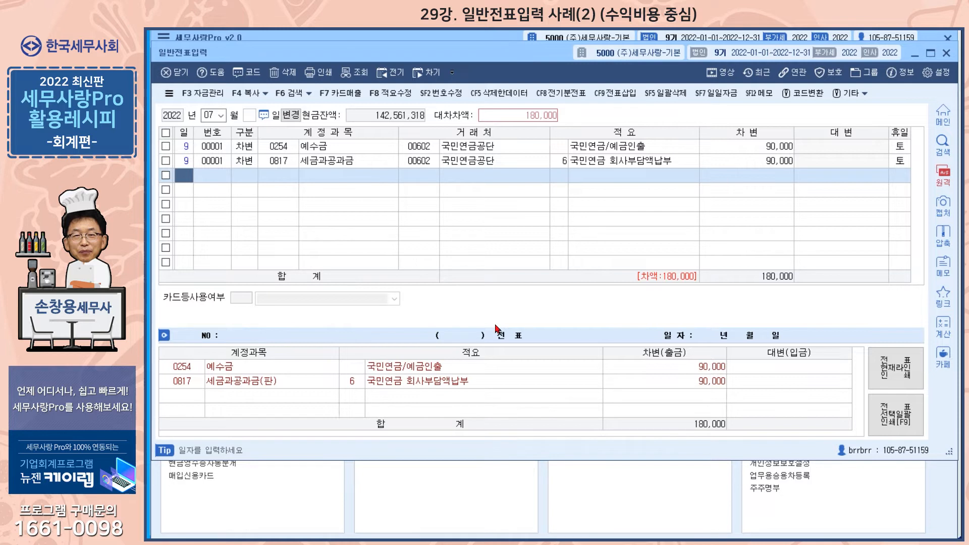
# Add a day 9 debit (차변) line with account 0254 예수금 and vendor 00603 건강보험공단.
pyautogui.press('Return')
pyautogui.write('3')
pyautogui.press('Return')
pyautogui.write('0254')
pyautogui.press('Return')
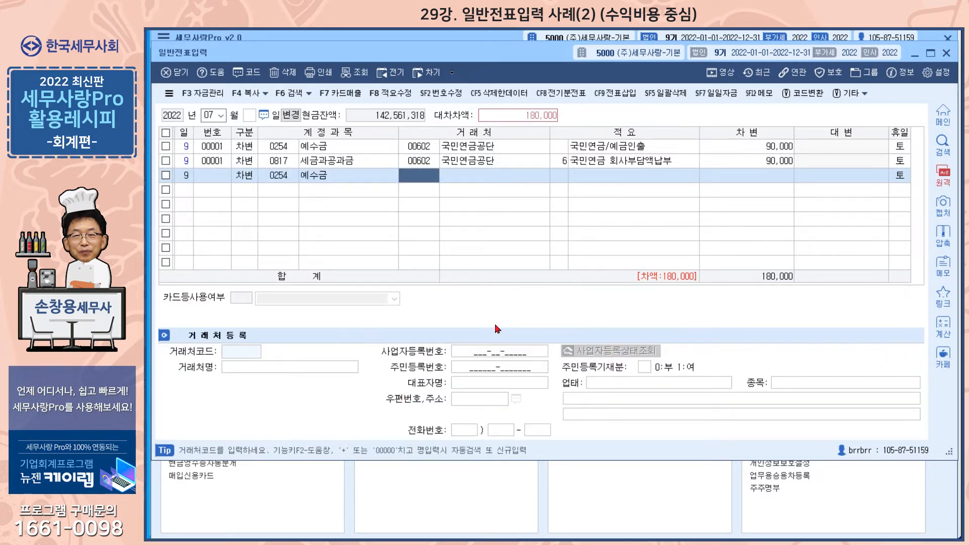
pyautogui.write('603')
pyautogui.press('Return')
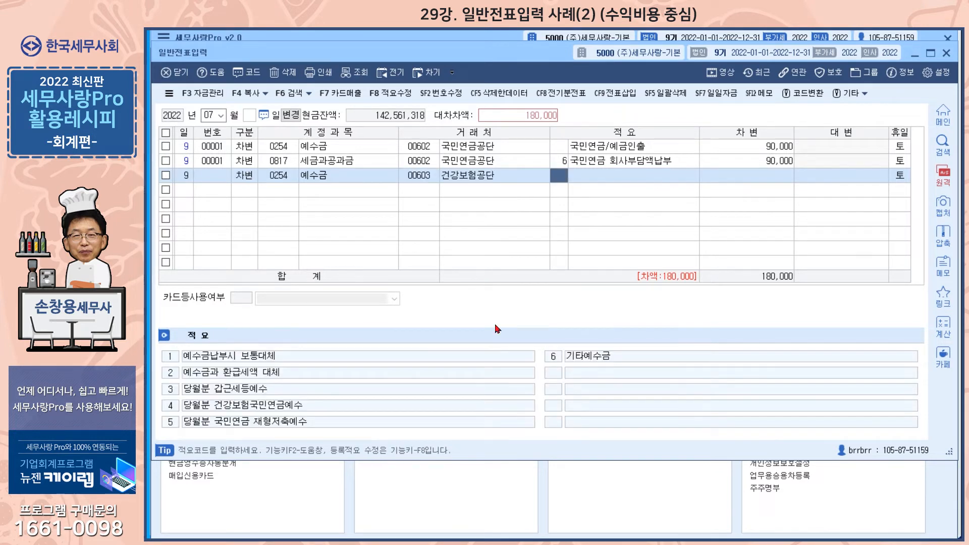
# Complete the 건강보험공단 예수금 line with the description 건강보험/예금인출 and a debit of 60,000.
pyautogui.press('Return')
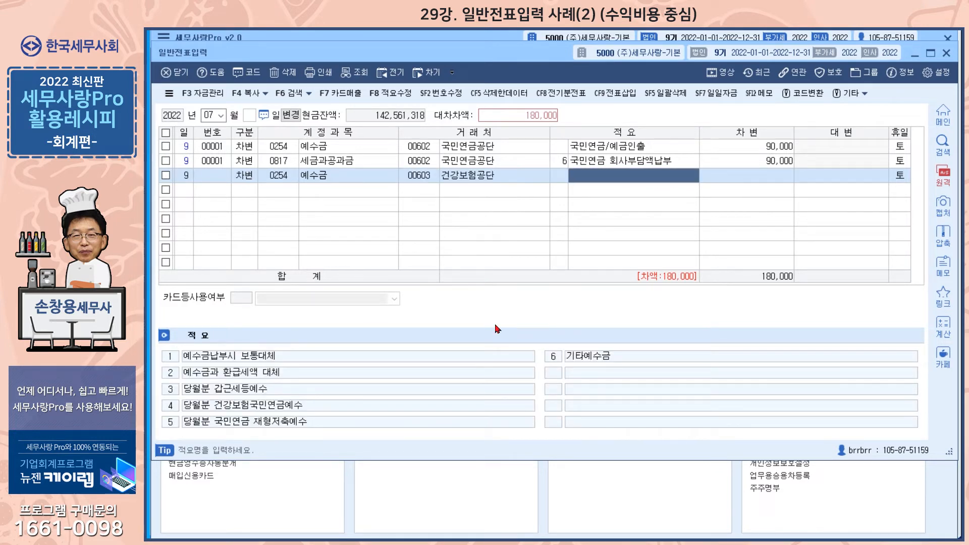
pyautogui.write('건강')
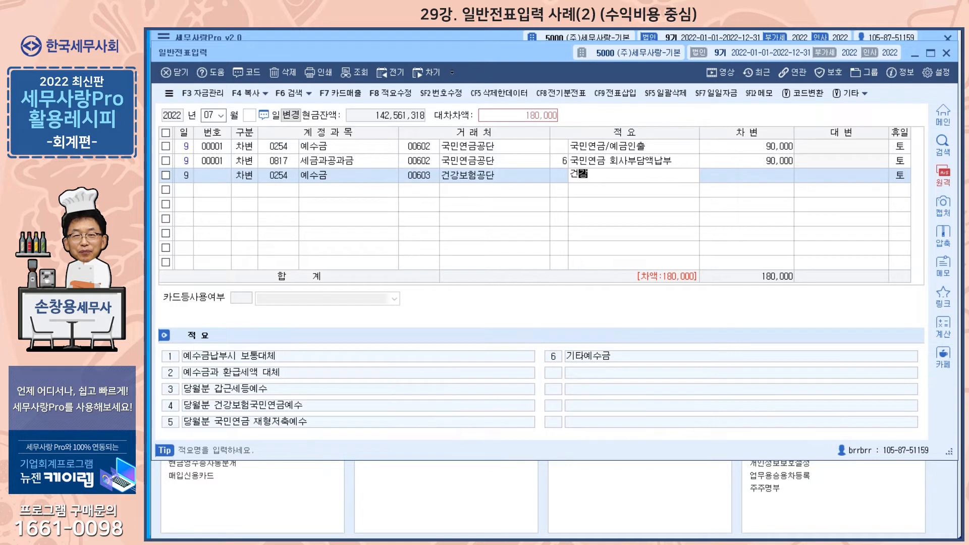
pyautogui.write('보험/ㅇㅖ금ㅇㅣㄴ출')
pyautogui.press('Return')
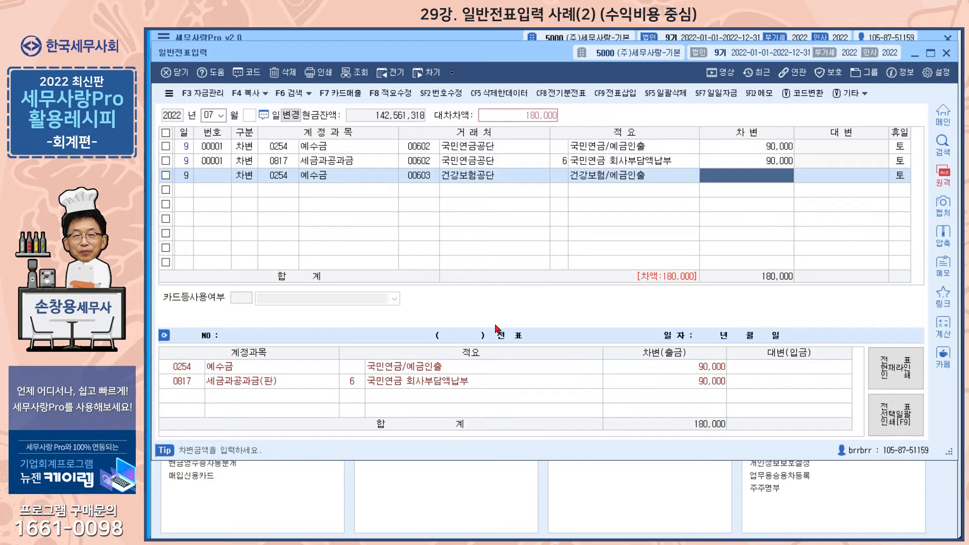
pyautogui.write('600000')
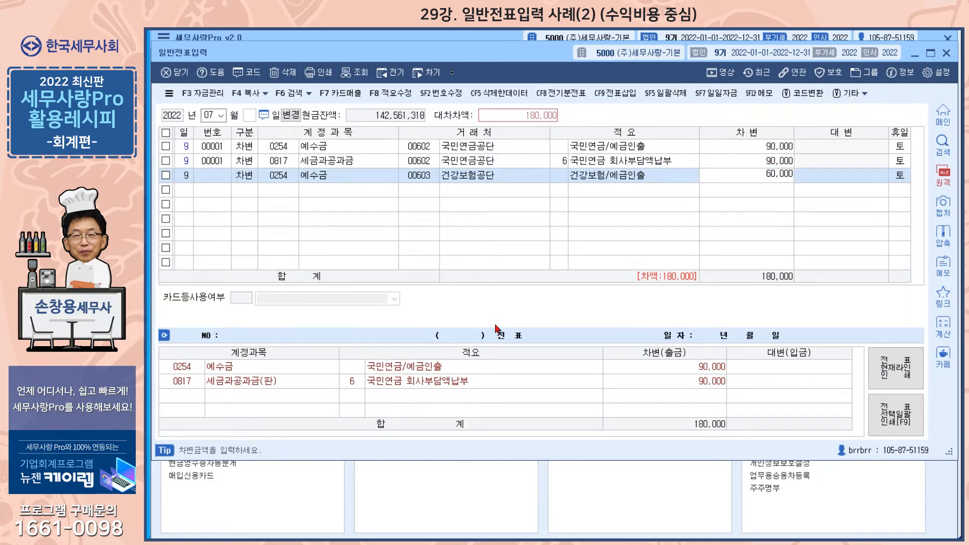
pyautogui.press('Return')
# Add a day 9 debit (차변) line with account 0811 복리후생비 and carry over vendor 00603 건강보험공단.
pyautogui.press('Return')
pyautogui.write('3')
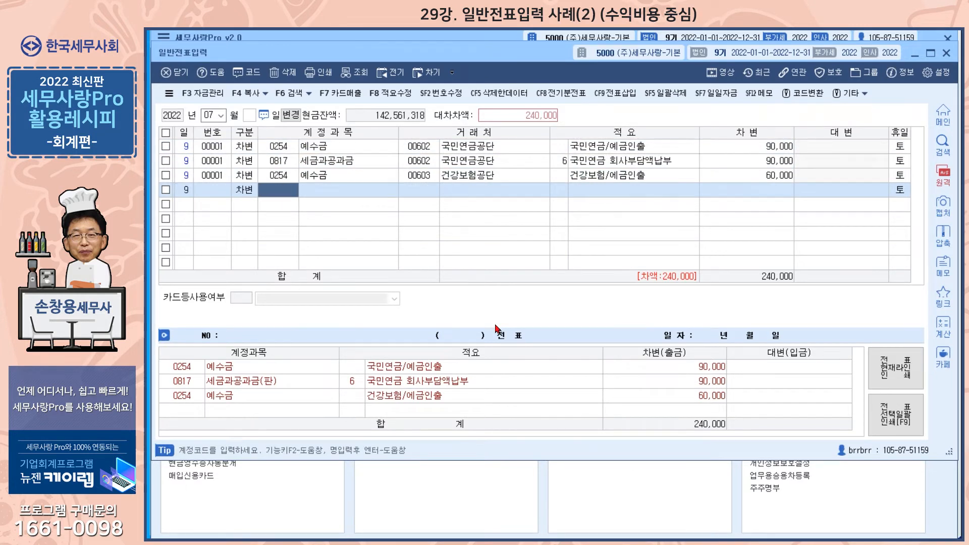
pyautogui.write('0811')
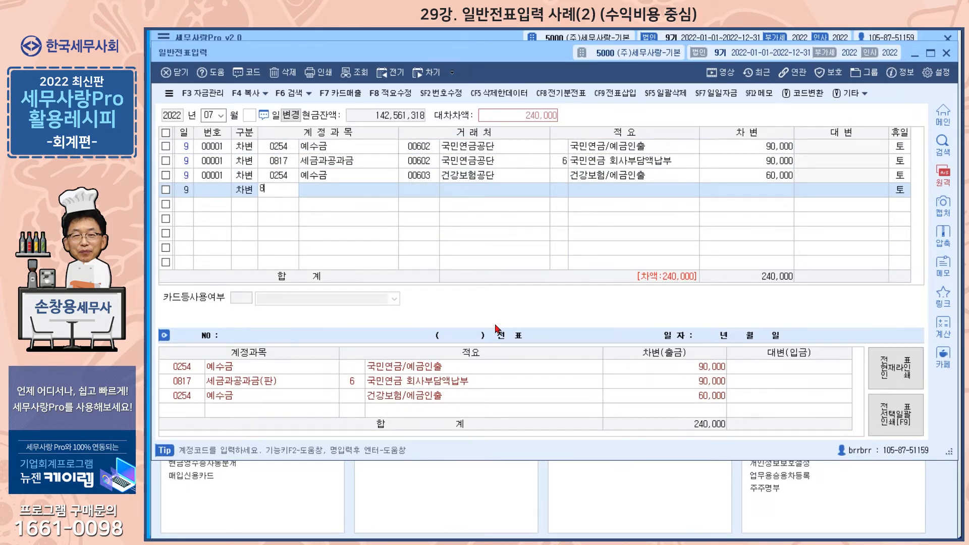
pyautogui.press('Return')
pyautogui.press('Return')
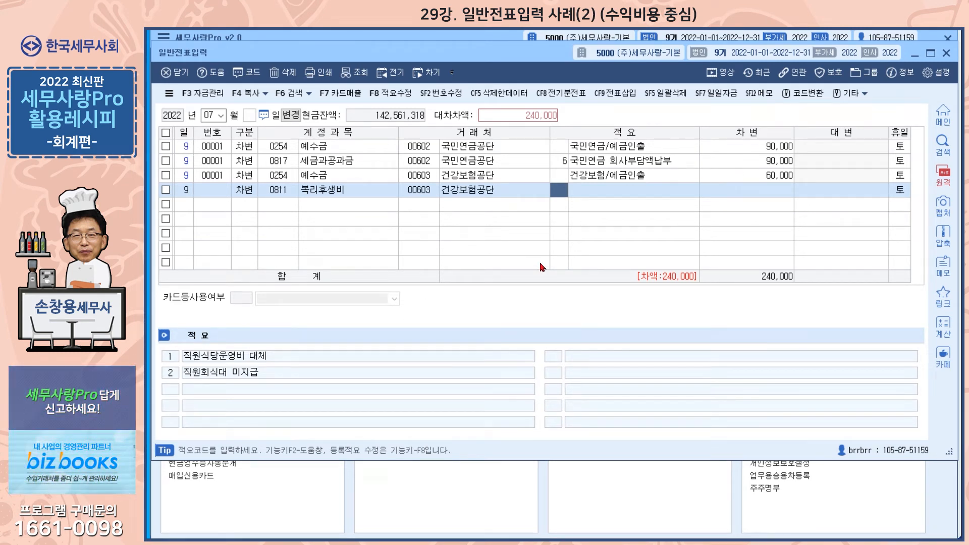
# Give the 건강보험공단 복리후생비 line the description 건강보험료 회사부담분 and a debit of 60,000.
pyautogui.press('Return')
pyautogui.write('건강보험')
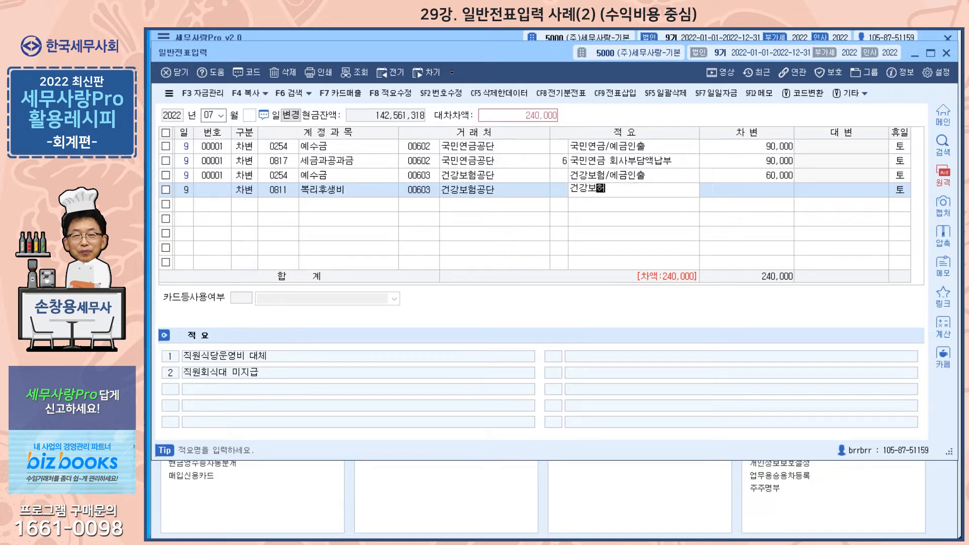
pyautogui.write('료 회사부담분')
pyautogui.press('Return')
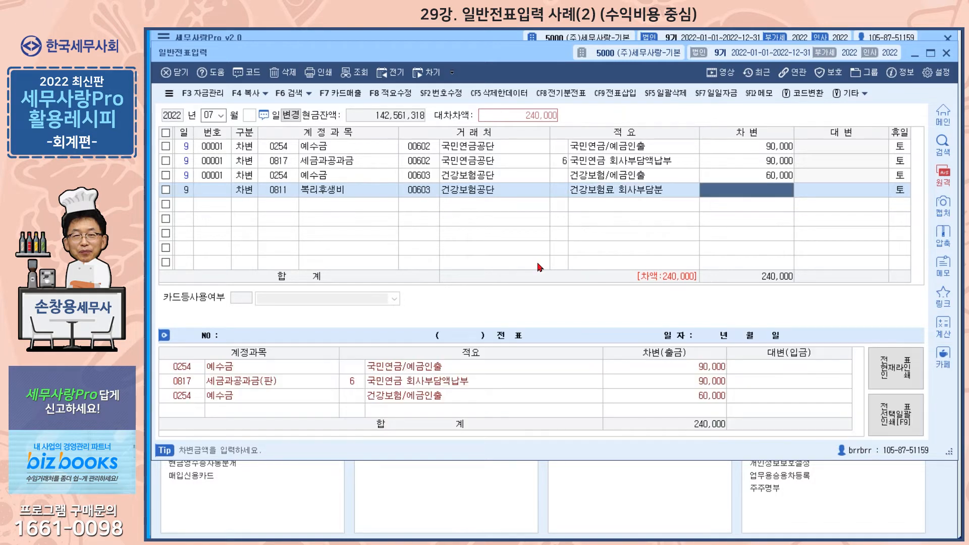
pyautogui.write('600000')
pyautogui.press('Return')
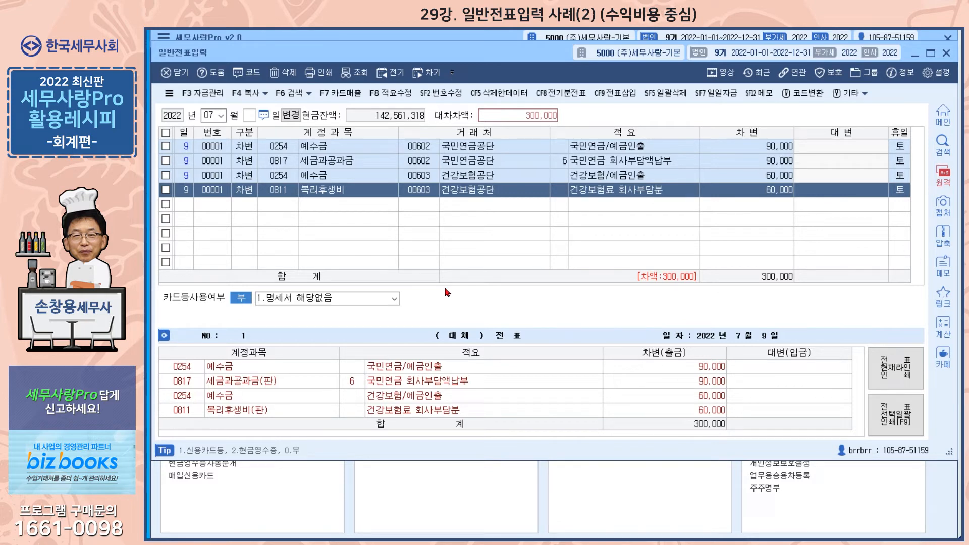
# Classify the 복리후생비 line's receipt as 3.명세서 제출제외대상내역 with category 19. 국가등과의 거래.
pyautogui.click(395, 301)
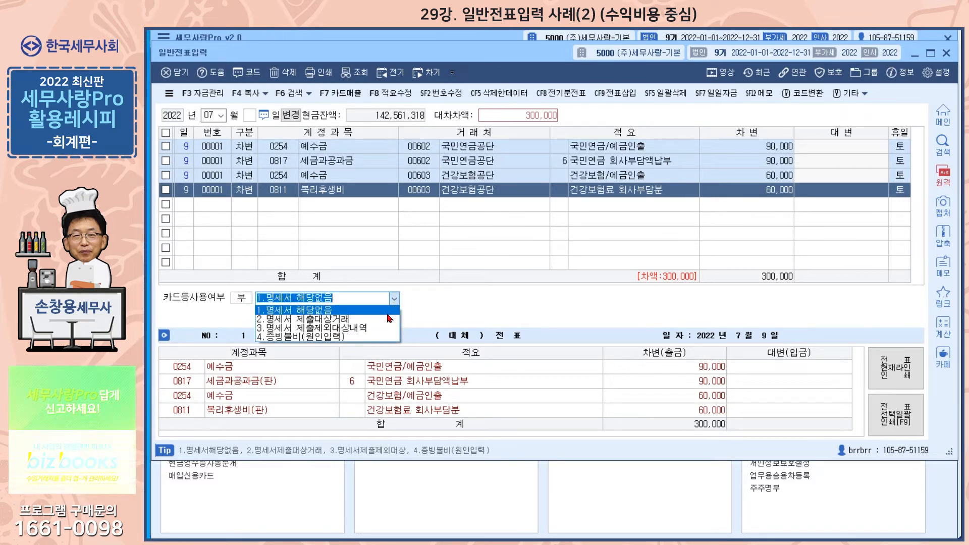
pyautogui.click(383, 328)
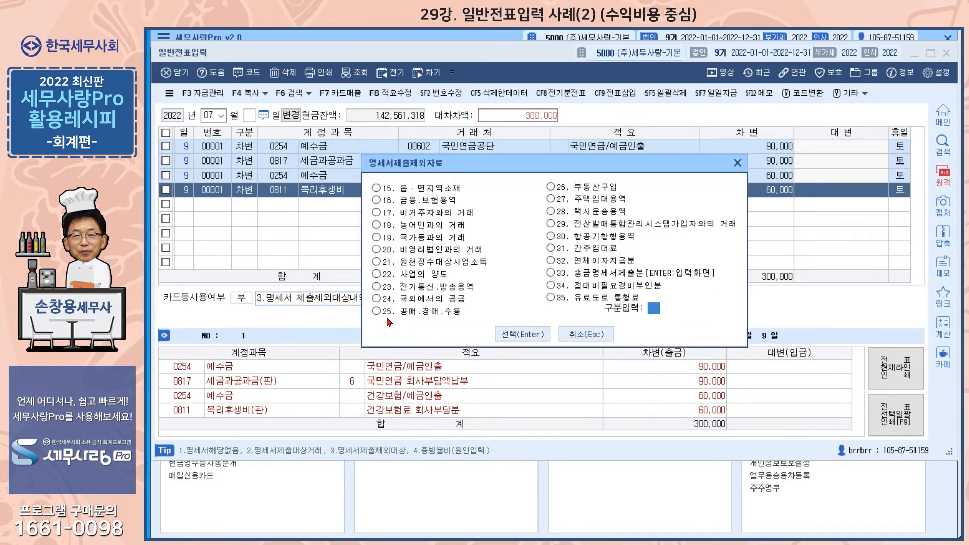
pyautogui.click(430, 238)
pyautogui.click(520, 334)
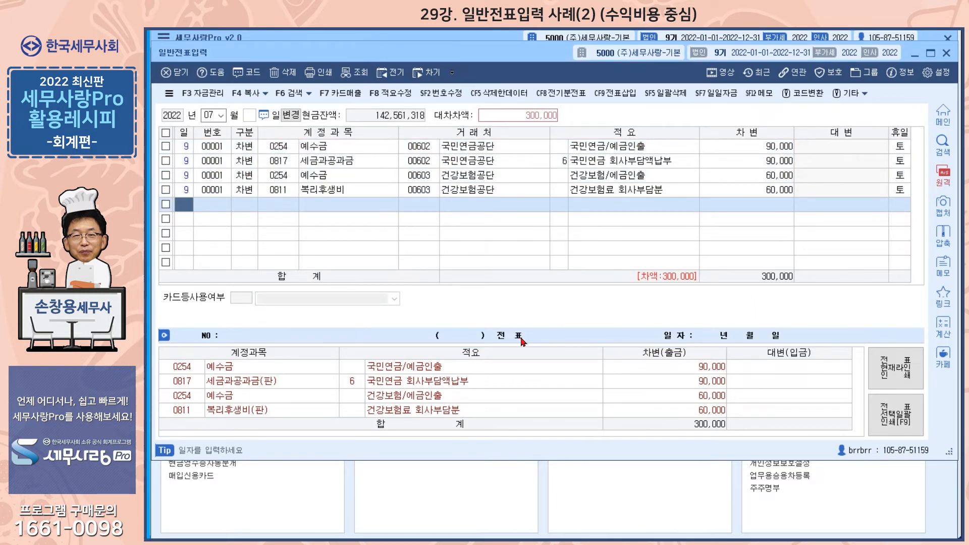
pyautogui.write('25')
pyautogui.press('Return')
pyautogui.write('4')
pyautogui.press('Return')
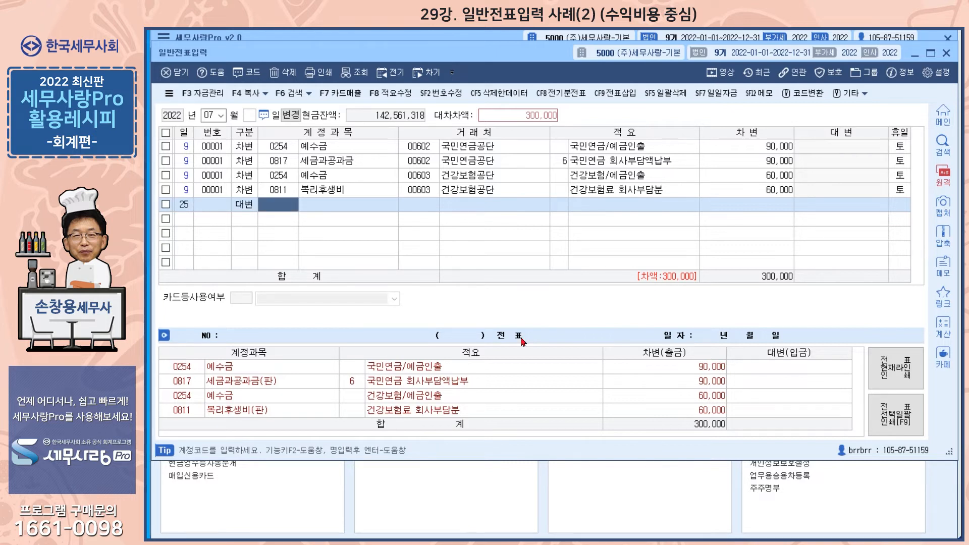
# Make the new line a day 9 debit (차변) to account 0254 예수금 with vendor 00604 고용보험공단.
pyautogui.press('Left')
pyautogui.press('Left')
pyautogui.write('9')
pyautogui.press('Return')
pyautogui.press('Return')
pyautogui.write('0254')
pyautogui.press('Return')
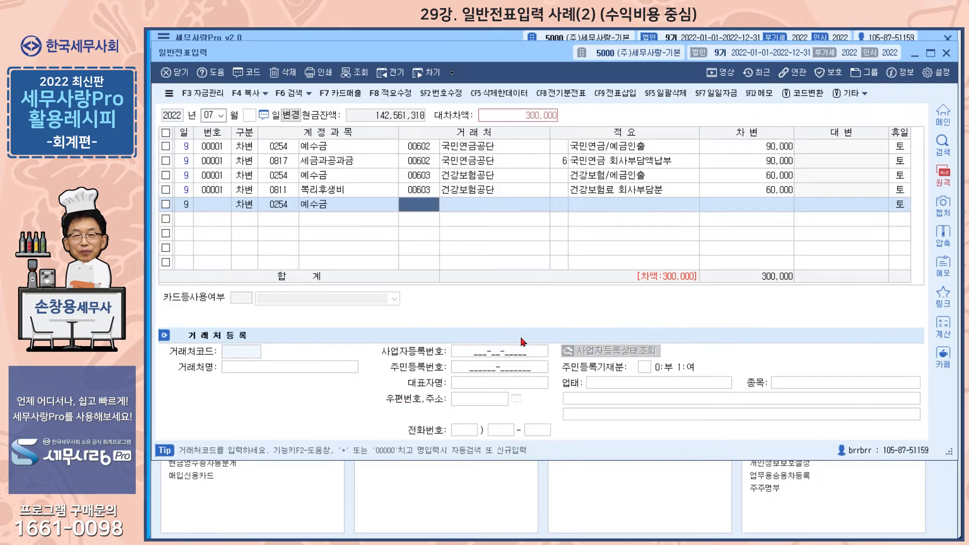
pyautogui.write('604')
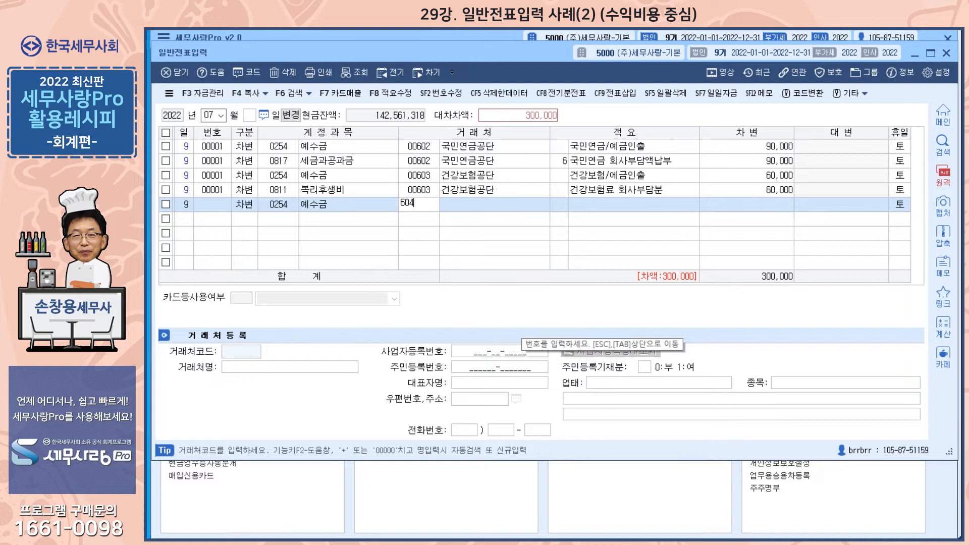
pyautogui.press('Return')
# Complete the 고용보험공단 예수금 line with the description 고용보험료/예금인출 and a debit of 13,000.
pyautogui.press('Return')
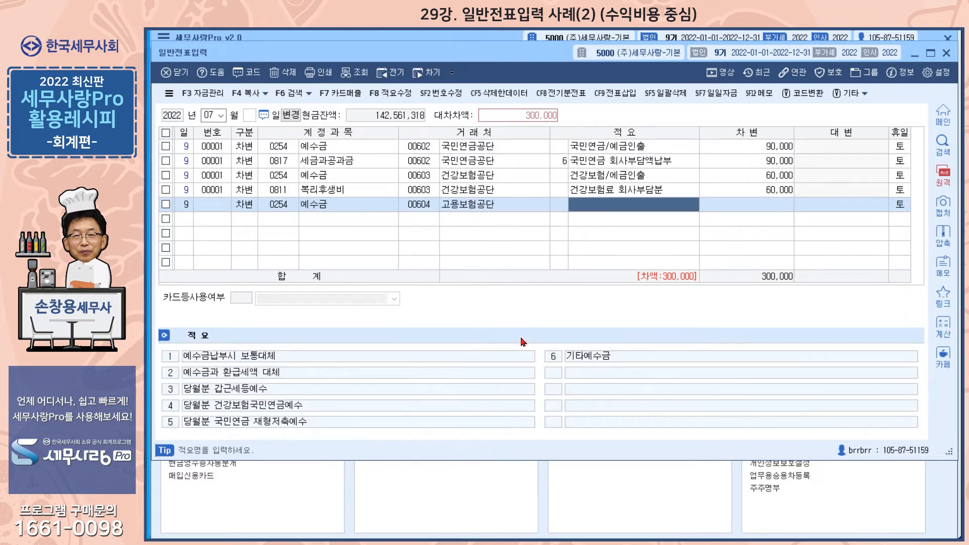
pyautogui.write('고용보험료')
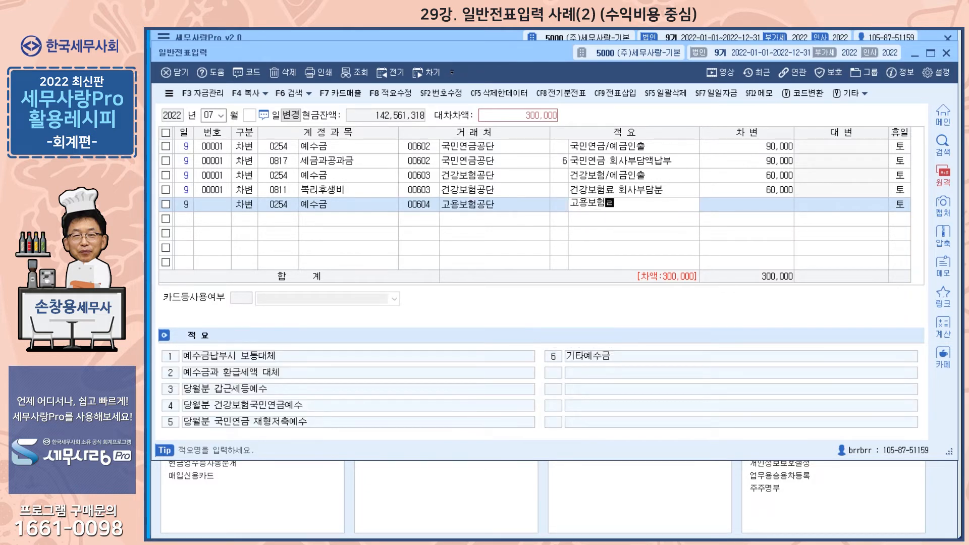
pyautogui.write('/예금인출')
pyautogui.press('Return')
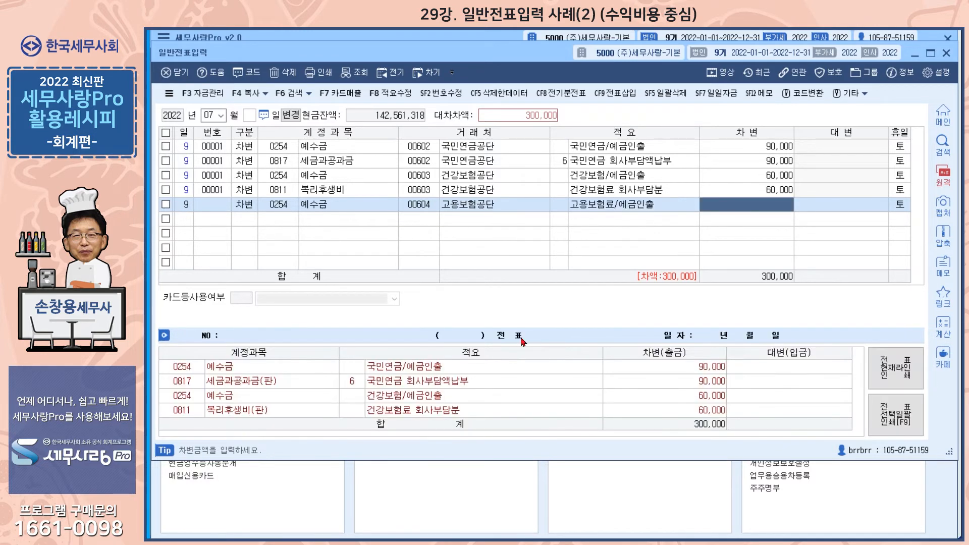
pyautogui.write('130000')
pyautogui.press('Return')
# Add a day 9 debit (차변) line with account 0811 복리후생비 and carry over vendor 00604 고용보험공단.
pyautogui.write('3')
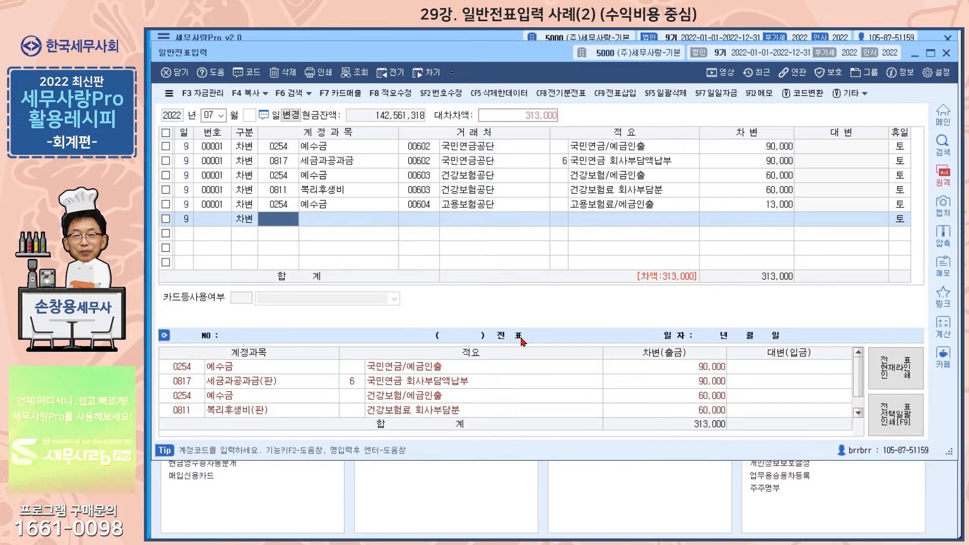
pyautogui.write('811')
pyautogui.press('Return')
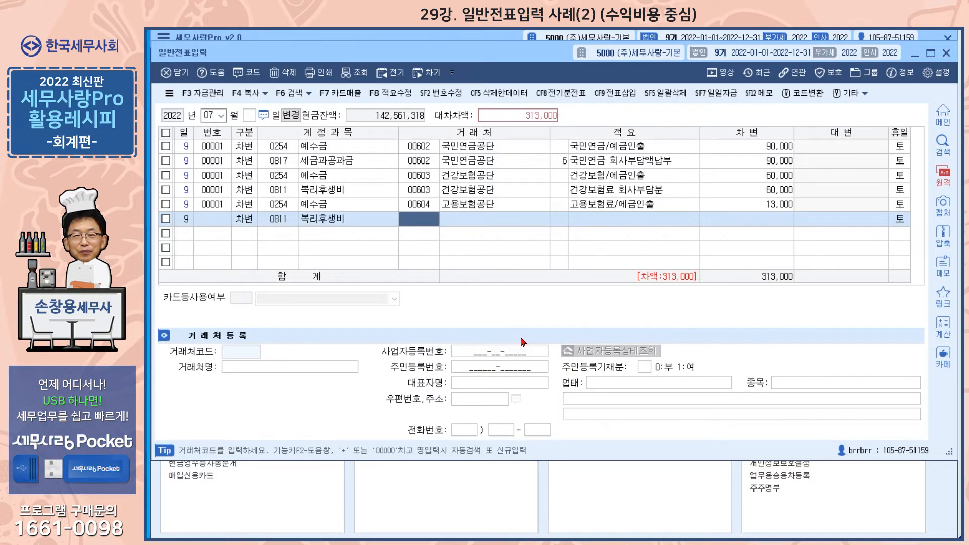
pyautogui.press('Return')
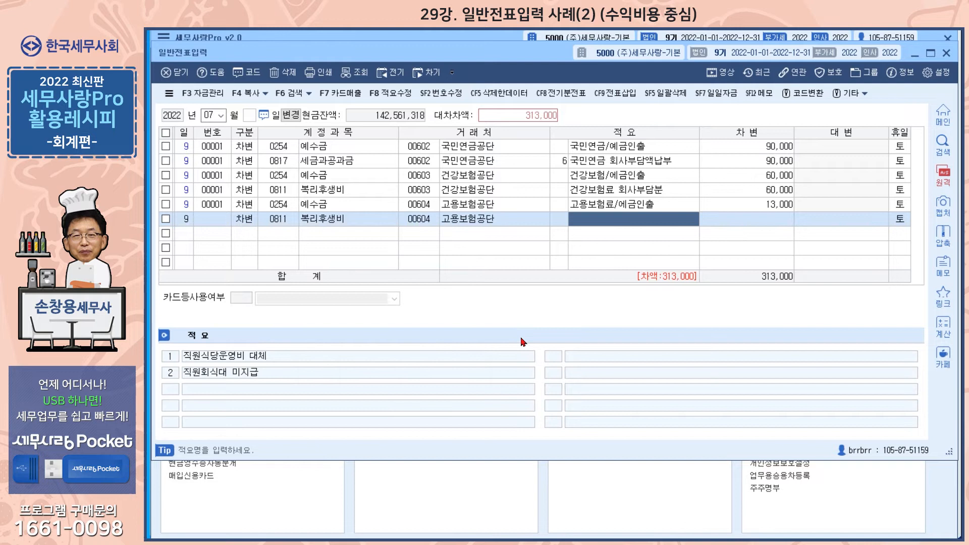
# Give the 고용보험공단 복리후생비 line the description 고용보험료 회사부담분 and a debit of 13,000.
pyautogui.write('고용')
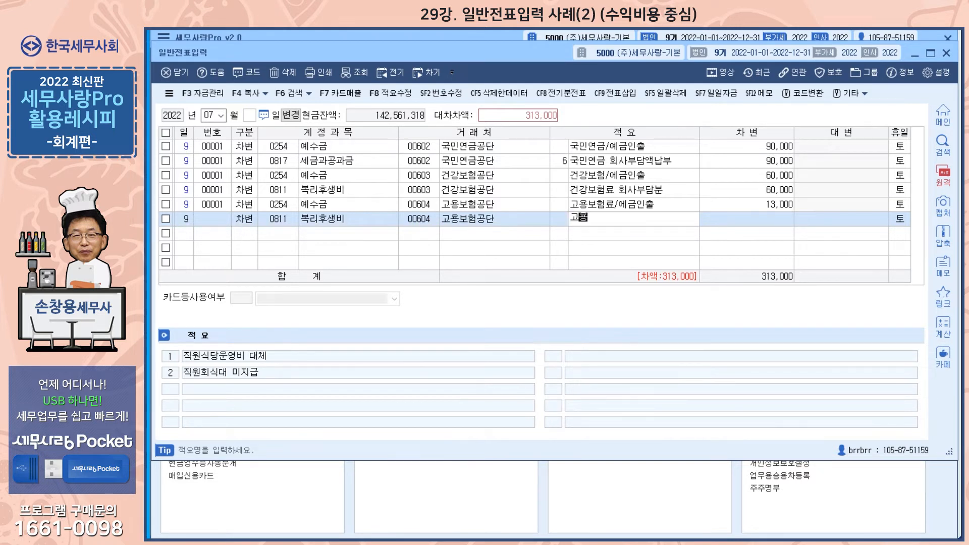
pyautogui.write('보험료 회사부담분')
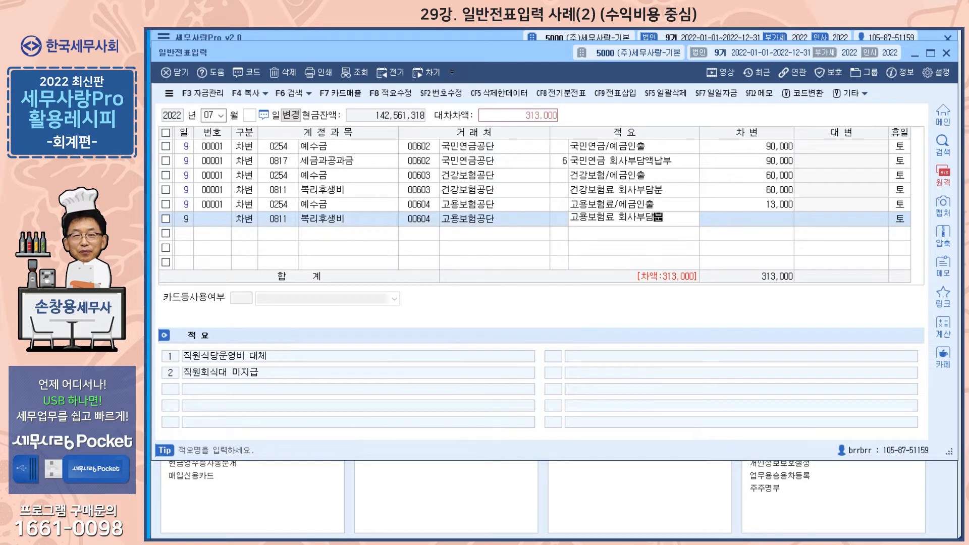
pyautogui.press('Return')
pyautogui.write('13000')
pyautogui.press('Return')
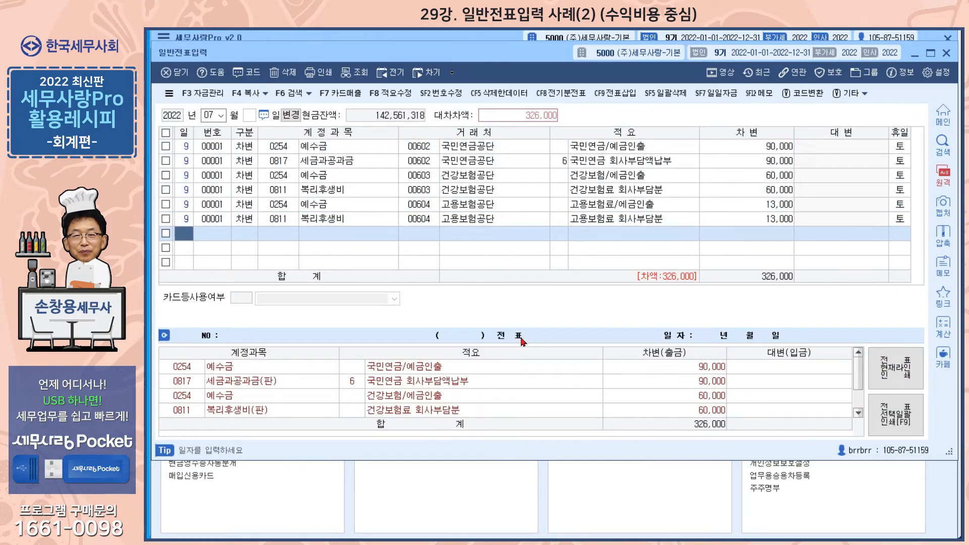
pyautogui.write('25')
pyautogui.press('Return')
pyautogui.write('4')
pyautogui.press('Return')
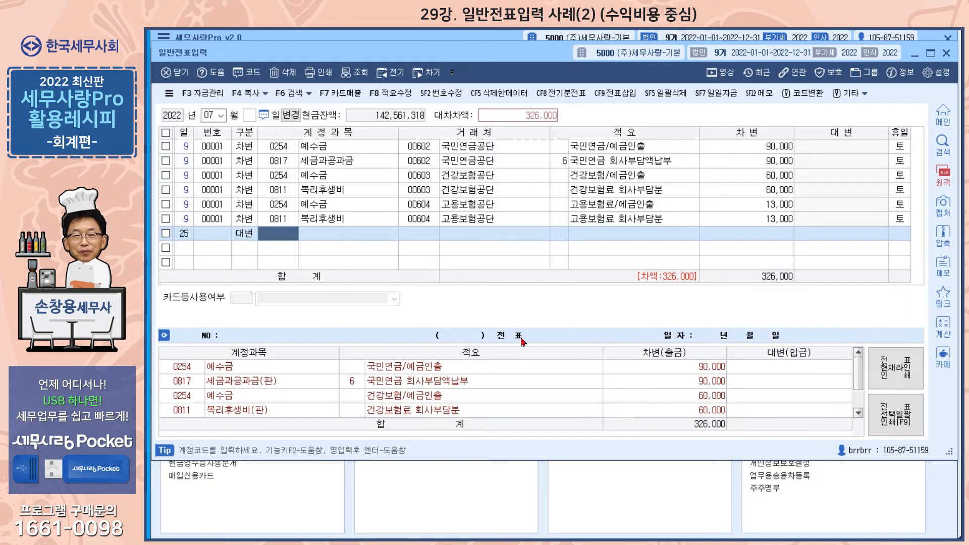
# Make the new July line a day 9 debit (차변) to account 0254 예수금 with vendor 00605 세무서.
pyautogui.click(185, 234)
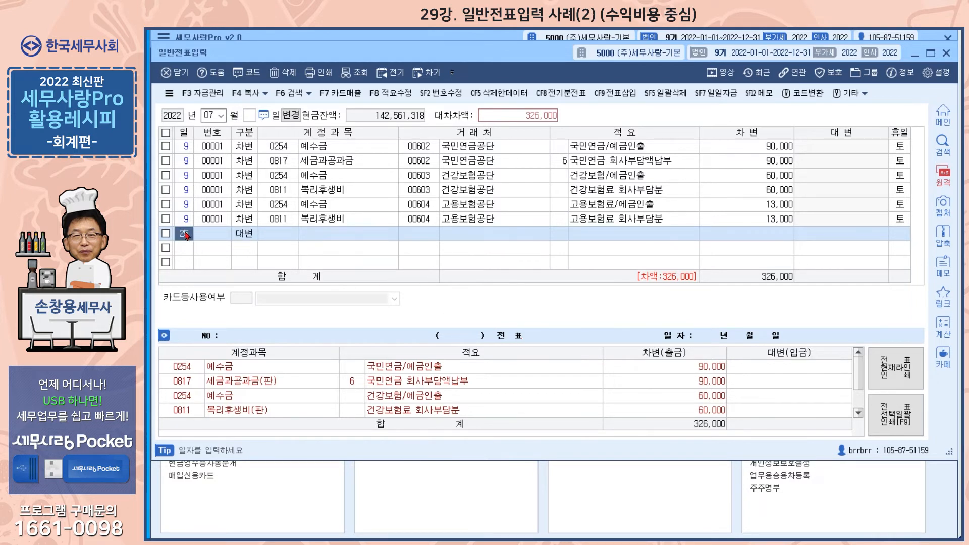
pyautogui.write('9')
pyautogui.press('Return')
pyautogui.write('3')
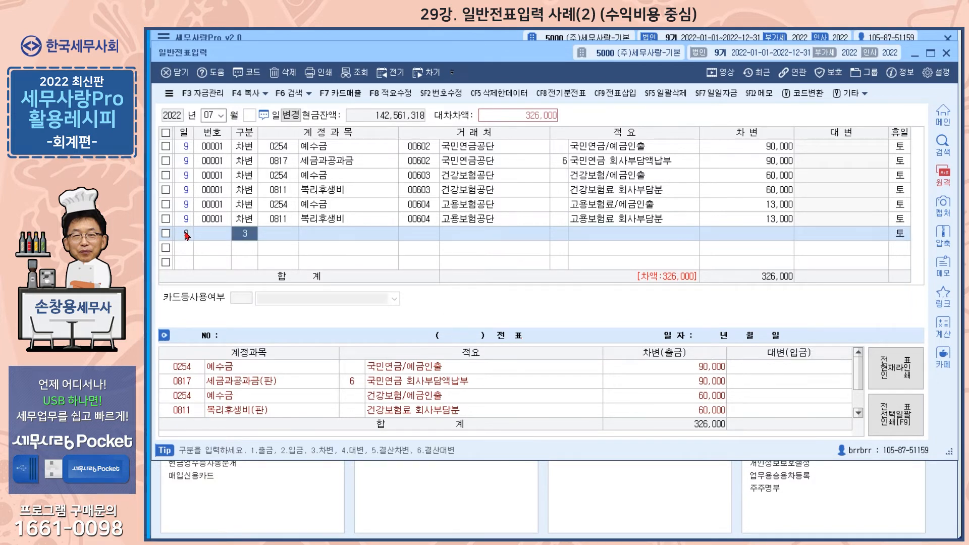
pyautogui.press('Return')
pyautogui.write('254')
pyautogui.press('Return')
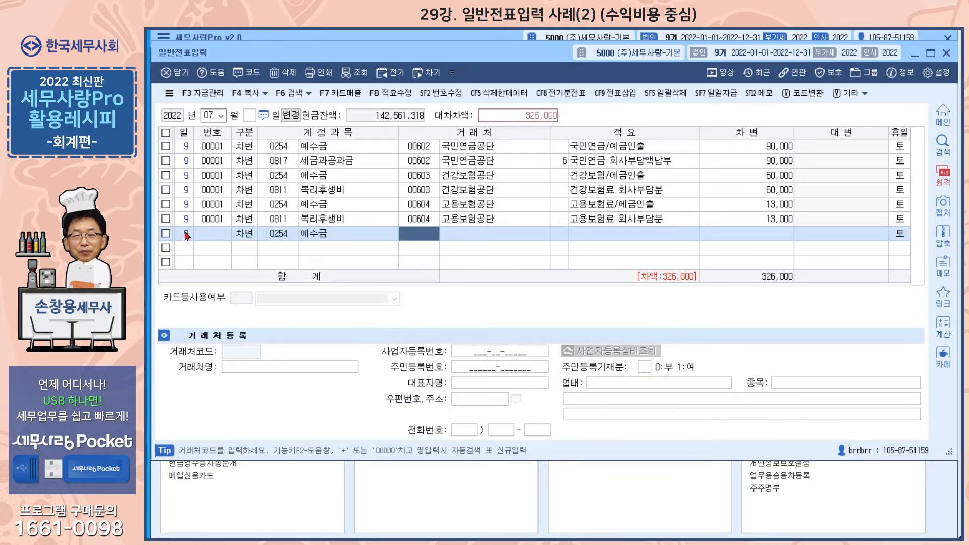
pyautogui.write('605')
pyautogui.press('Return')
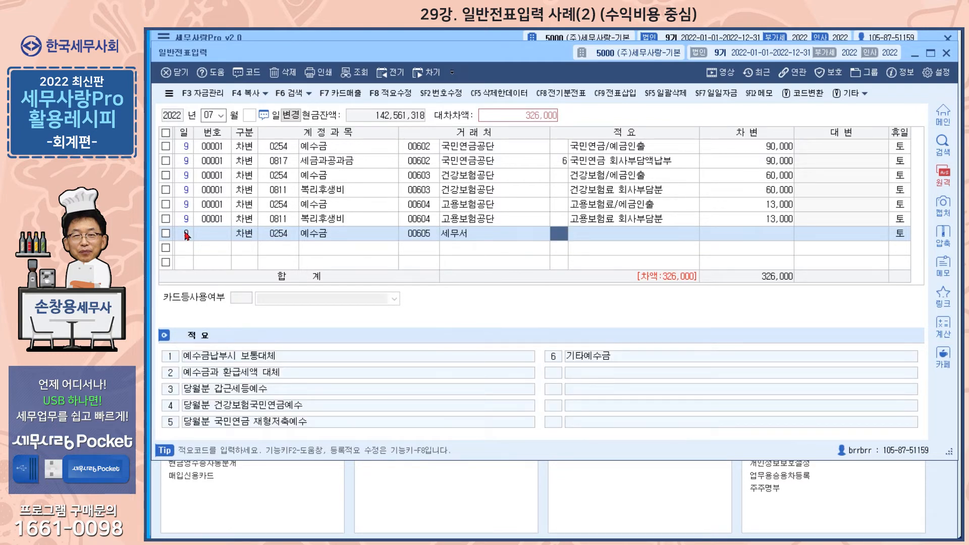
# Complete the 세무서 예수금 line with the description 근로소득세 납부 and a debit of 50,000.
pyautogui.press('Return')
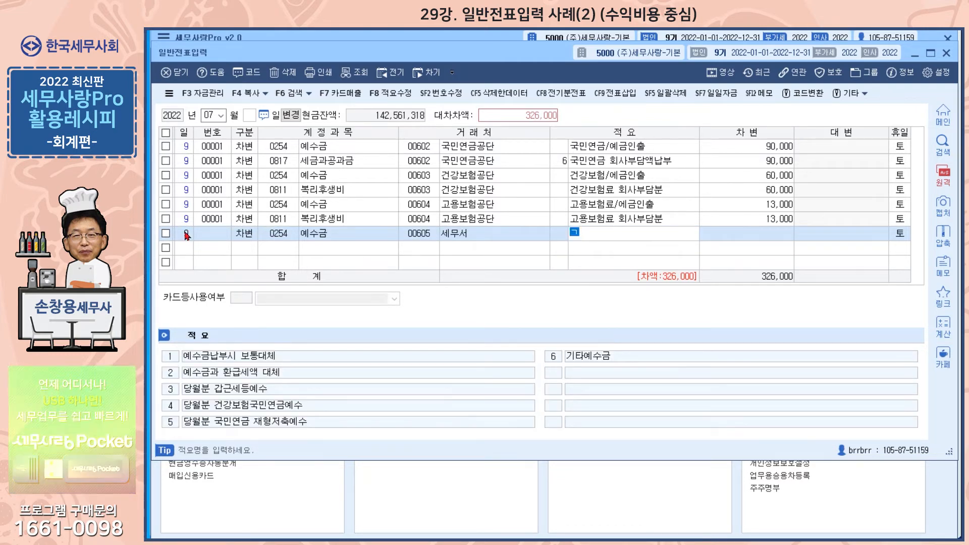
pyautogui.write('근로소')
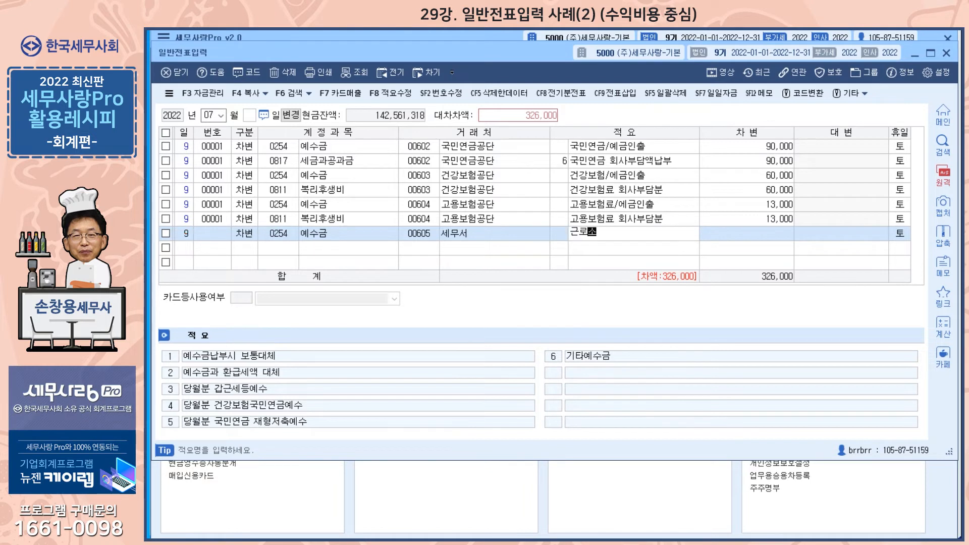
pyautogui.write('득세 나ㅂ부')
pyautogui.press('Return')
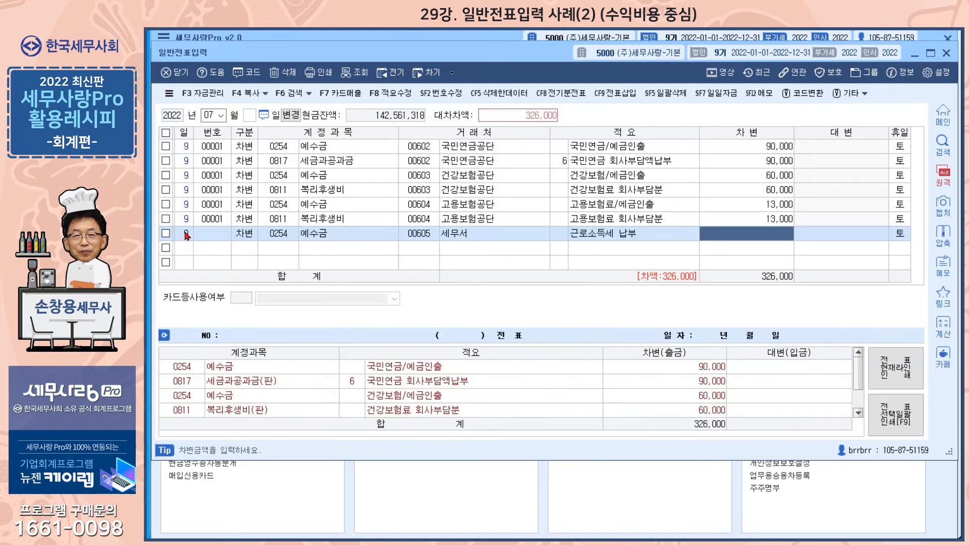
pyautogui.write('500000')
pyautogui.press('Return')
# Add a day 9 debit (차변) line to account 0254 예수금 with vendor 00606 구청.
pyautogui.write('3')
pyautogui.press('Return')
pyautogui.write('606')
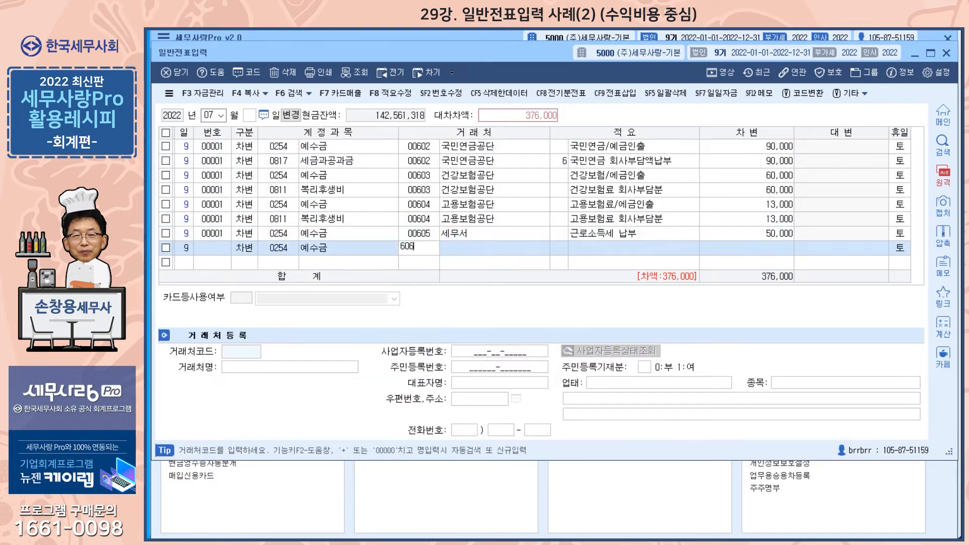
pyautogui.press('Return')
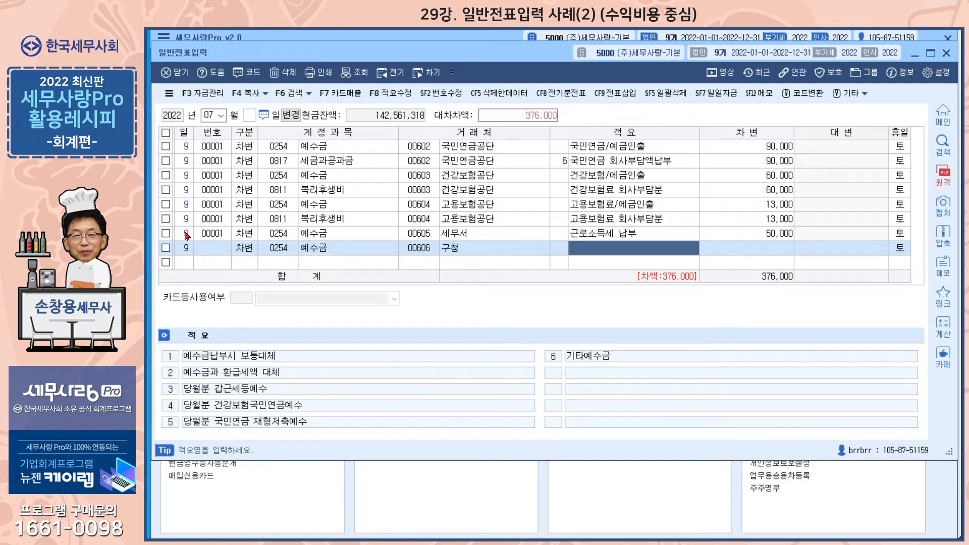
# Complete the 구청 예수금 line with the description 지방소득세 납부 and a debit of 5,000.
pyautogui.write('지방소득세 납부')
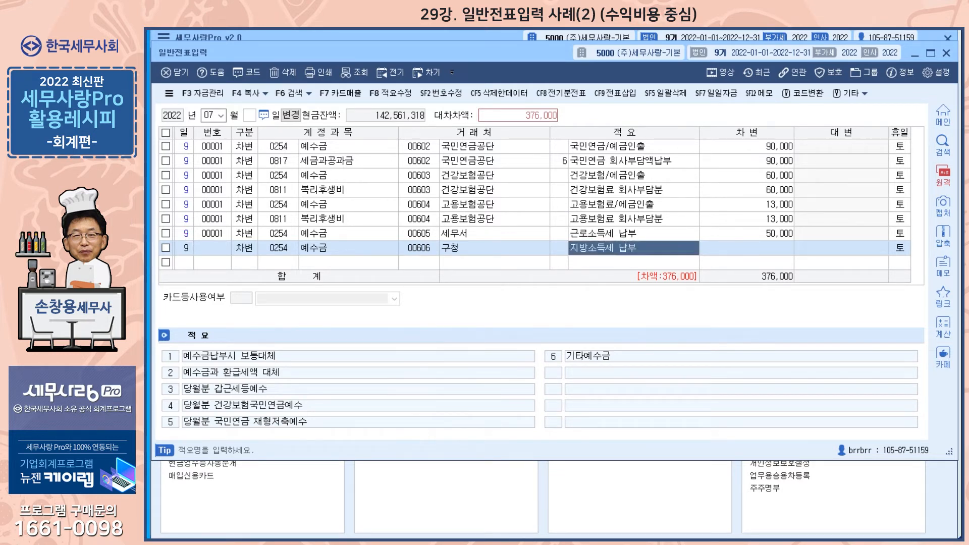
pyautogui.press('Return')
pyautogui.write('5000')
pyautogui.press('Return')
pyautogui.press('Return')
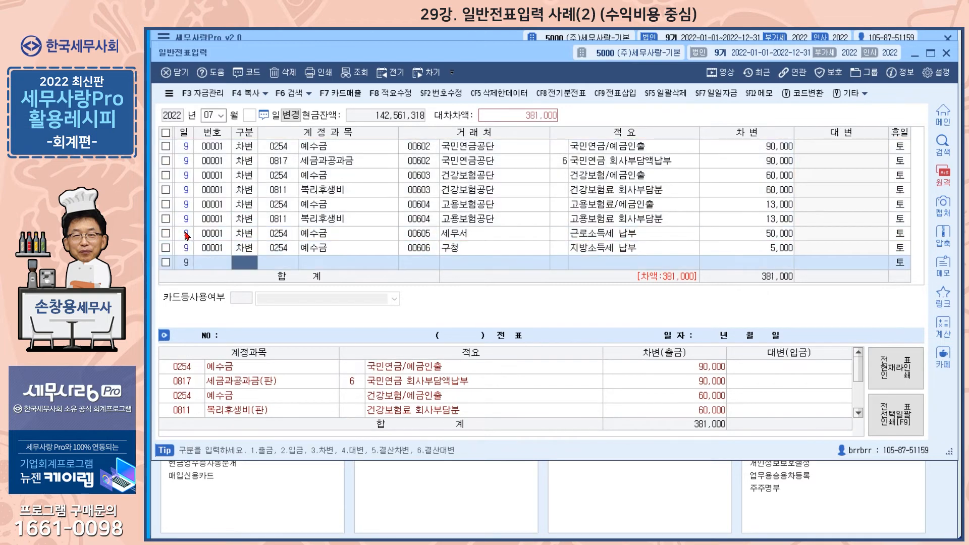
# Make the next day 9 line a credit (대변) to account 0103 보통예금 with vendor 98000 신한은행.
pyautogui.write('4')
pyautogui.press('Return')
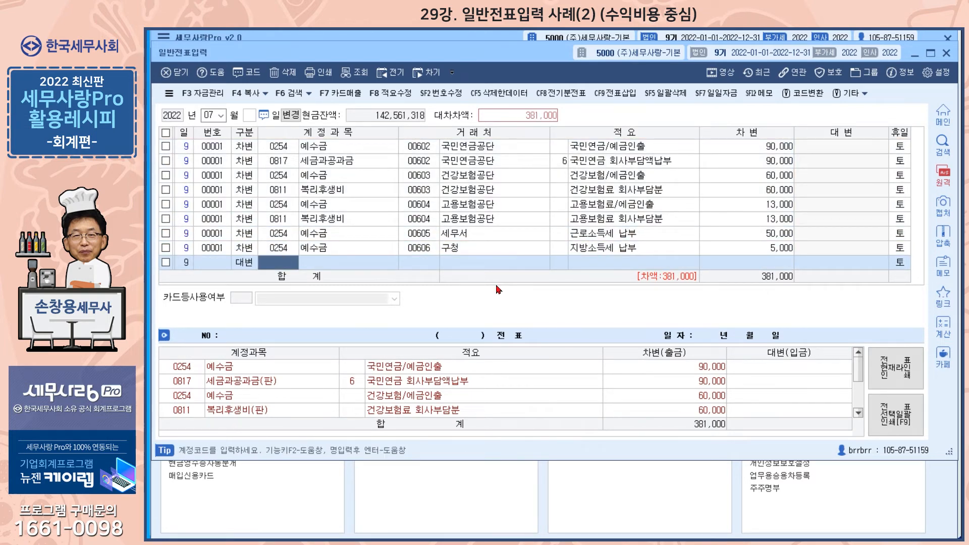
pyautogui.write('103')
pyautogui.press('Return')
pyautogui.write('98000')
pyautogui.press('Return')
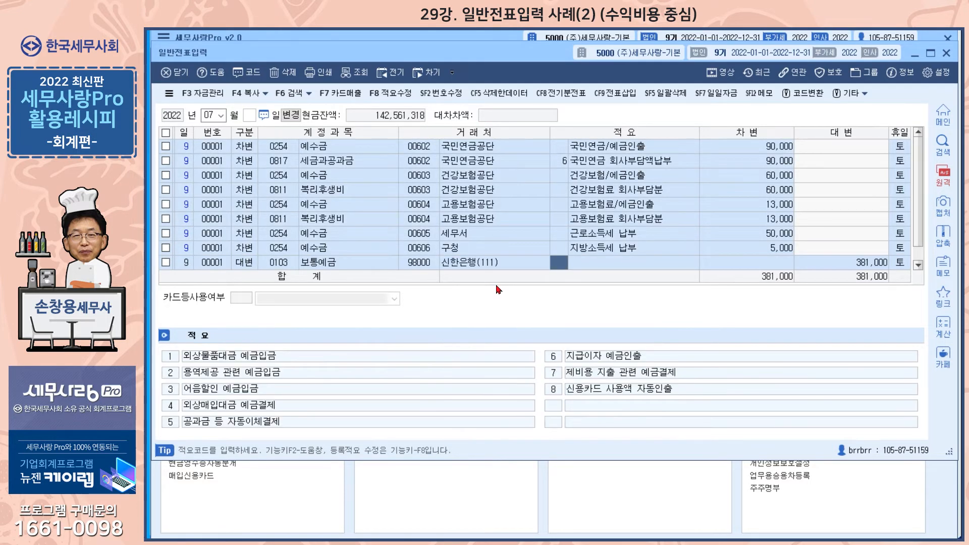
# Give the 신한은행 보통예금 line the description 예수금 납부 and accept its credit of 381,000.
pyautogui.press('Return')
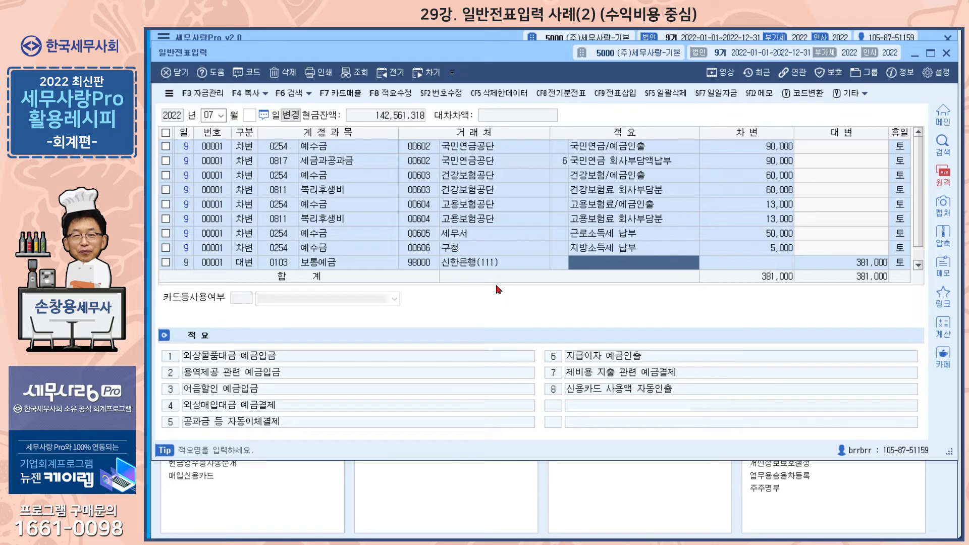
pyautogui.write('옛수금 납부')
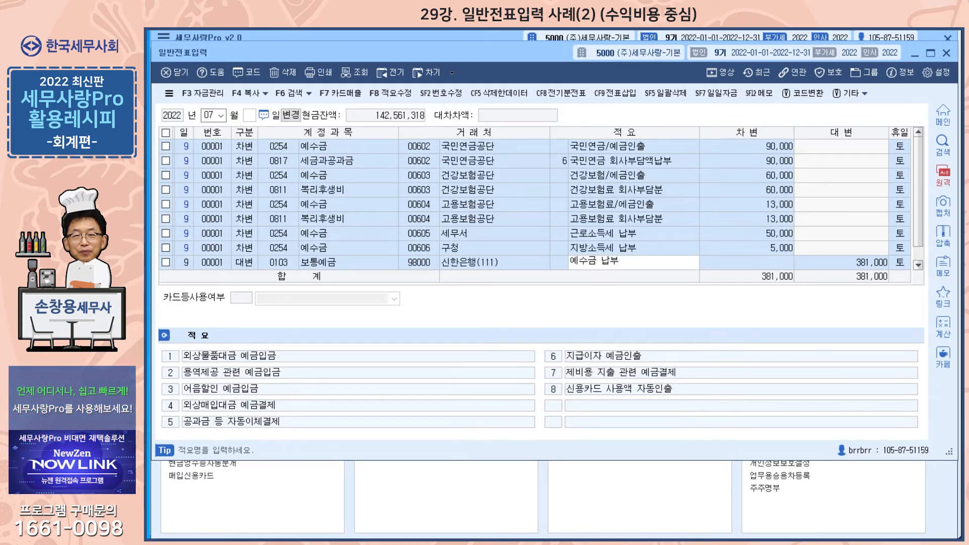
pyautogui.press('Return')
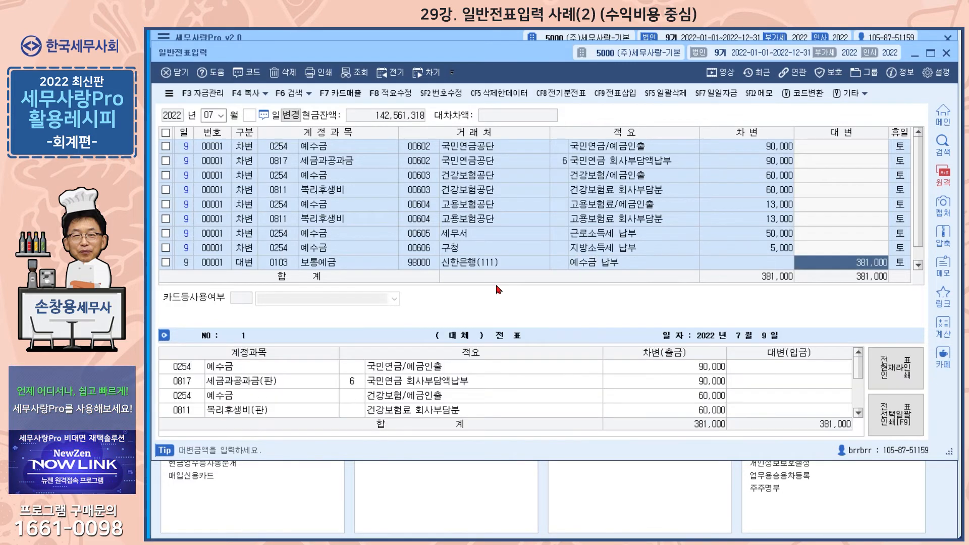
pyautogui.press('Return')
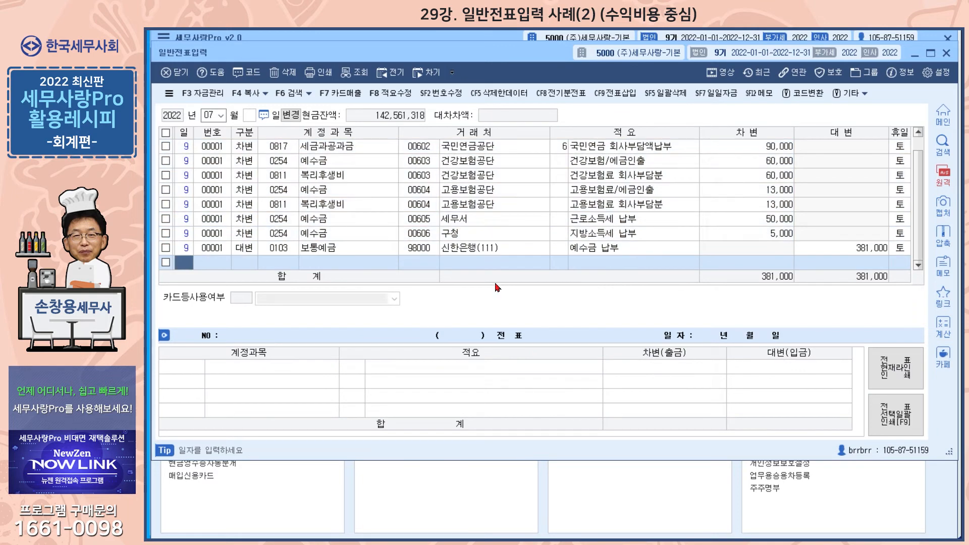
pyautogui.click(501, 232)
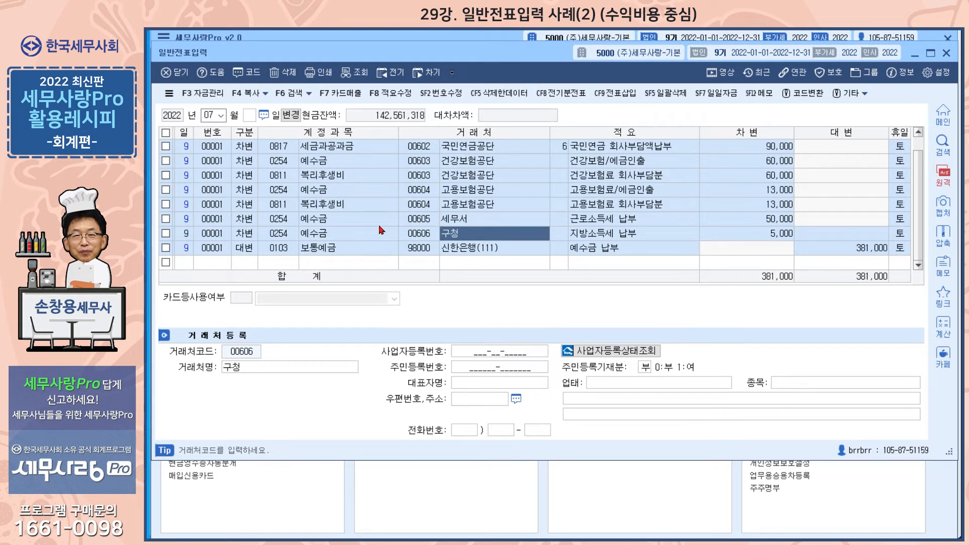
pyautogui.click(190, 262)
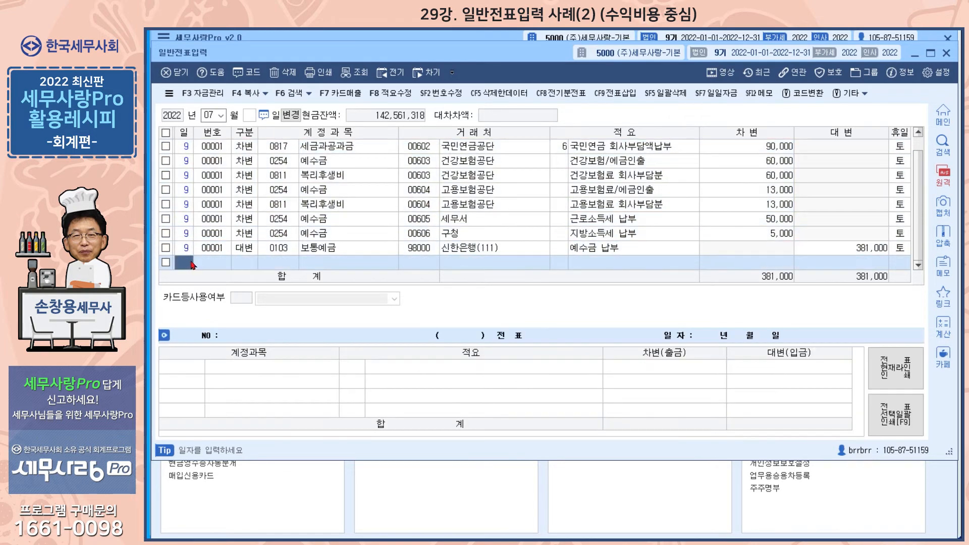
# Switch the voucher entry month to June (06) and start a line dated the 14th.
pyautogui.click(209, 116)
pyautogui.write('06')
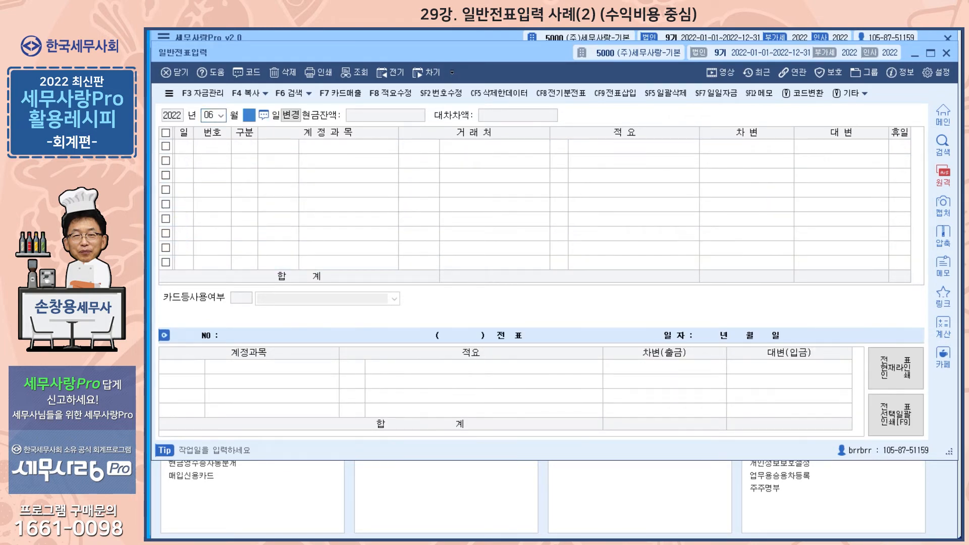
pyautogui.press('Return')
pyautogui.write('14')
pyautogui.press('Return')
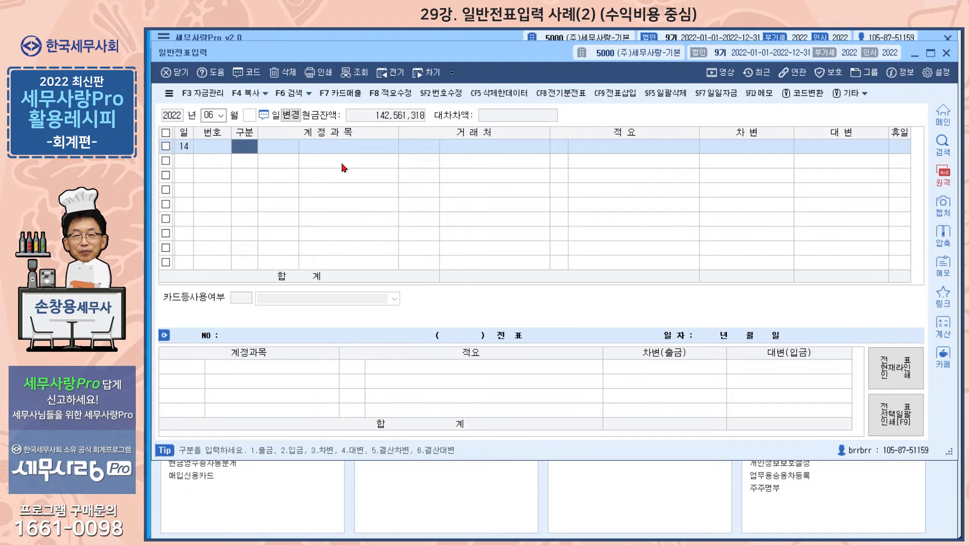
# Make the June 14 line a debit (차변) to account 0953 기부금 with vendor 00209 사회공동모금회, found by searching 사회공동.
pyautogui.write('3')
pyautogui.press('Return')
pyautogui.write('953')
pyautogui.press('Return')
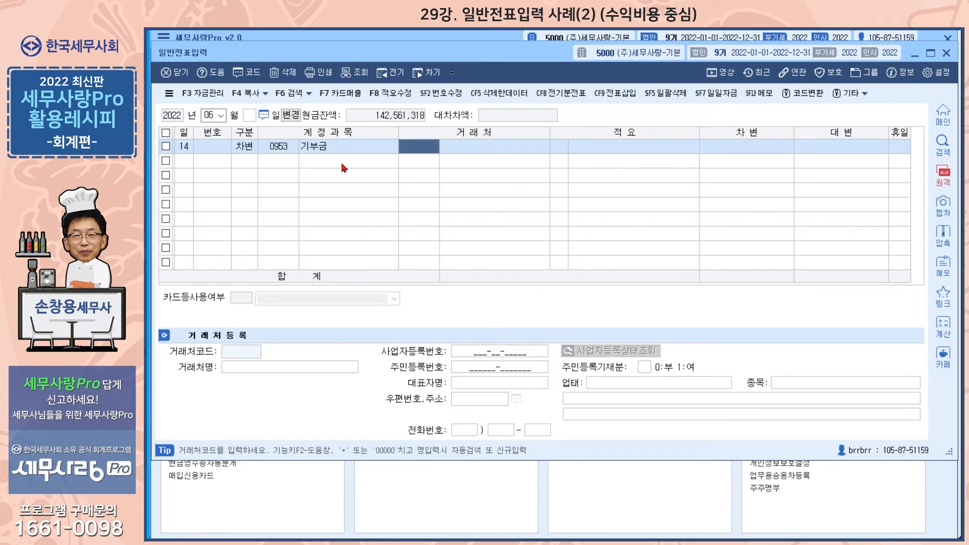
pyautogui.press('+')
pyautogui.write('사회공동')
pyautogui.press('Return')
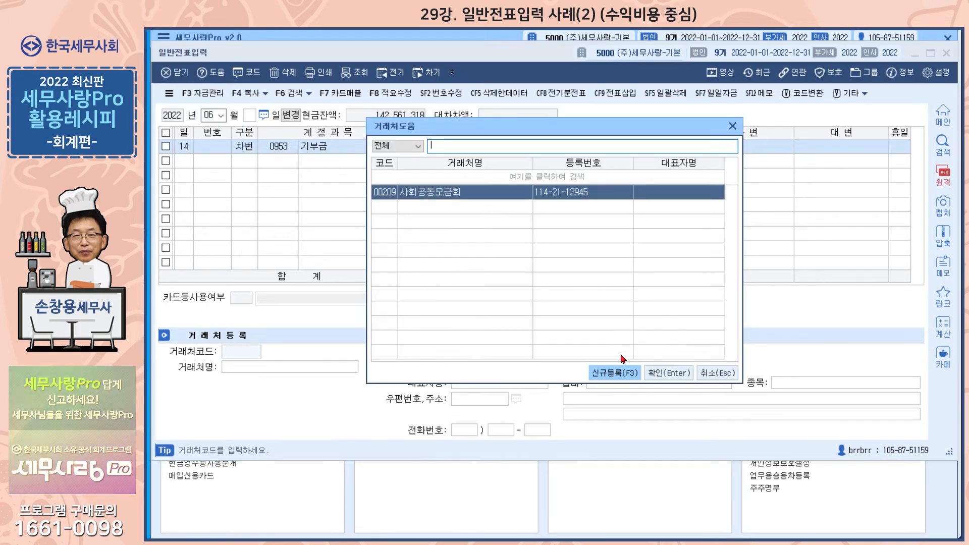
pyautogui.click(669, 374)
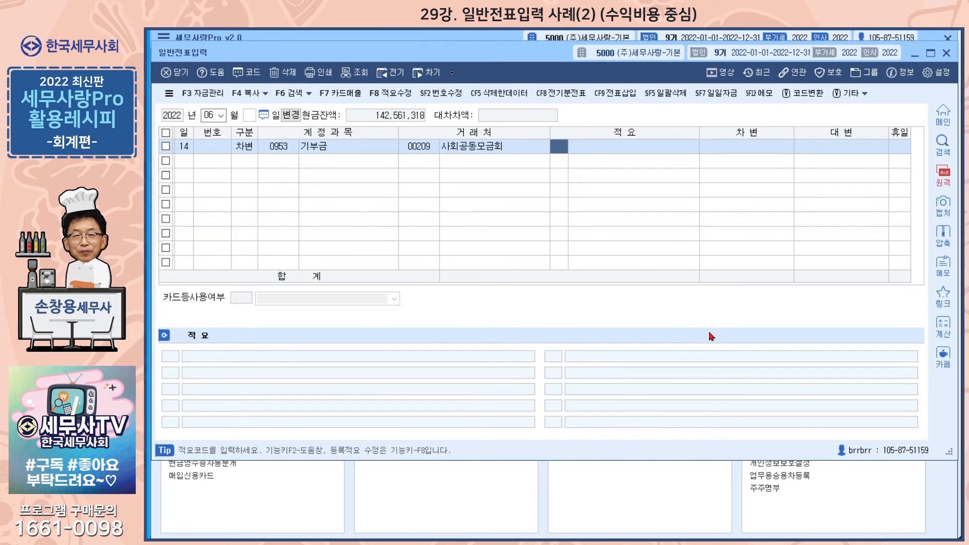
# Complete the 기부금 line with the description 불우이웃돕기성금 and a debit of 2,000,000.
pyautogui.press('Return')
pyautogui.write('불ㅇ우')
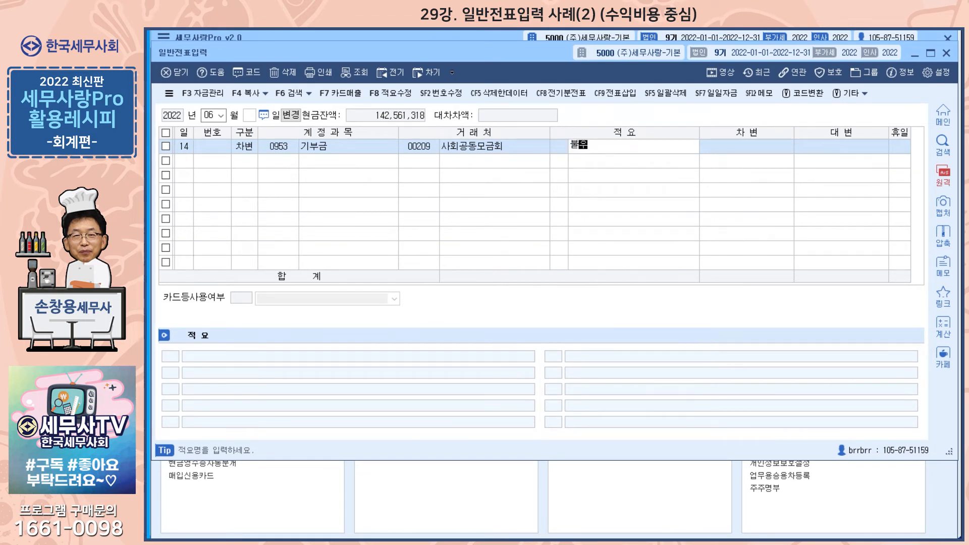
pyautogui.write('이웃돕기성')
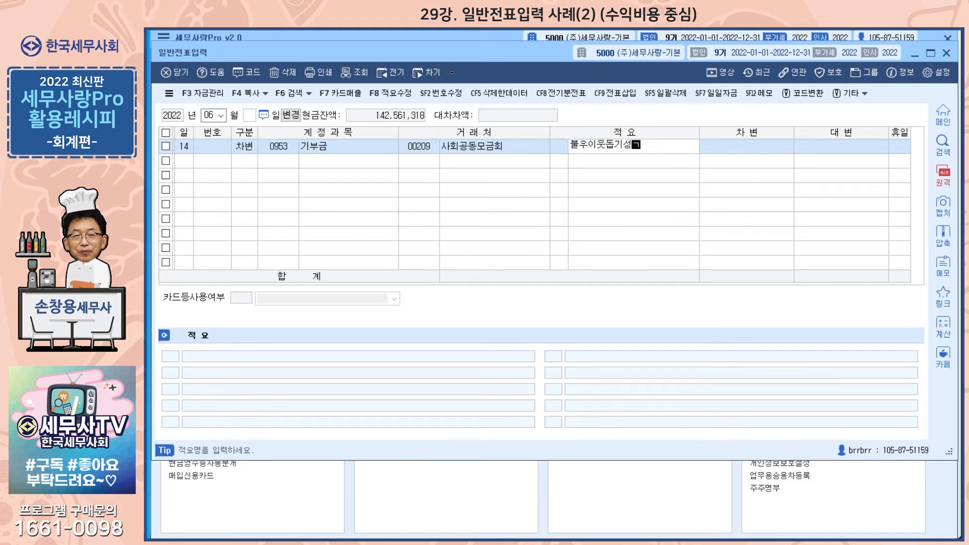
pyautogui.write('금')
pyautogui.press('Return')
pyautogui.write('2000000')
pyautogui.press('Return')
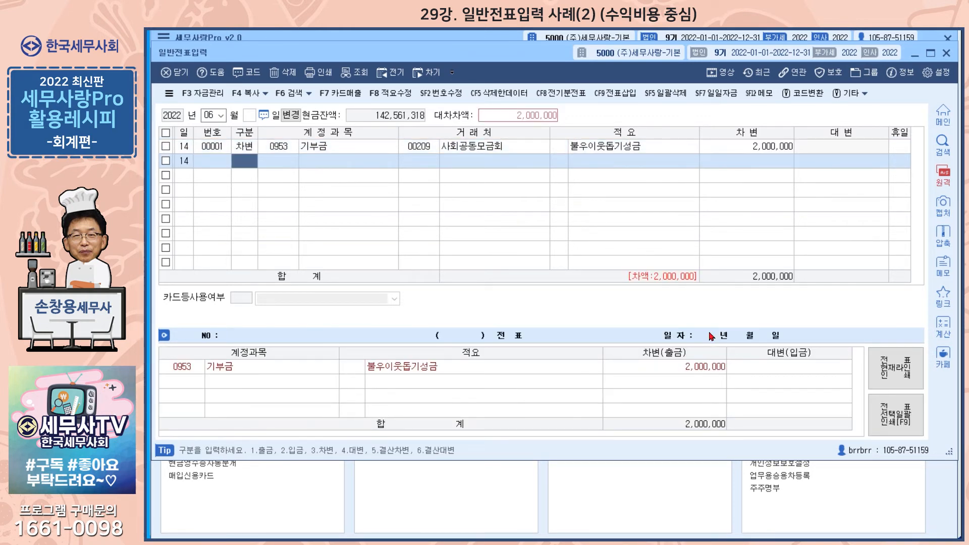
# Add a day 14 credit (대변) line of 2,000,000 to account 0103 보통예금 with vendor 98000 신한은행 and description 불우이웃돕기성금.
pyautogui.write('4')
pyautogui.press('Return')
pyautogui.write('103')
pyautogui.press('Return')
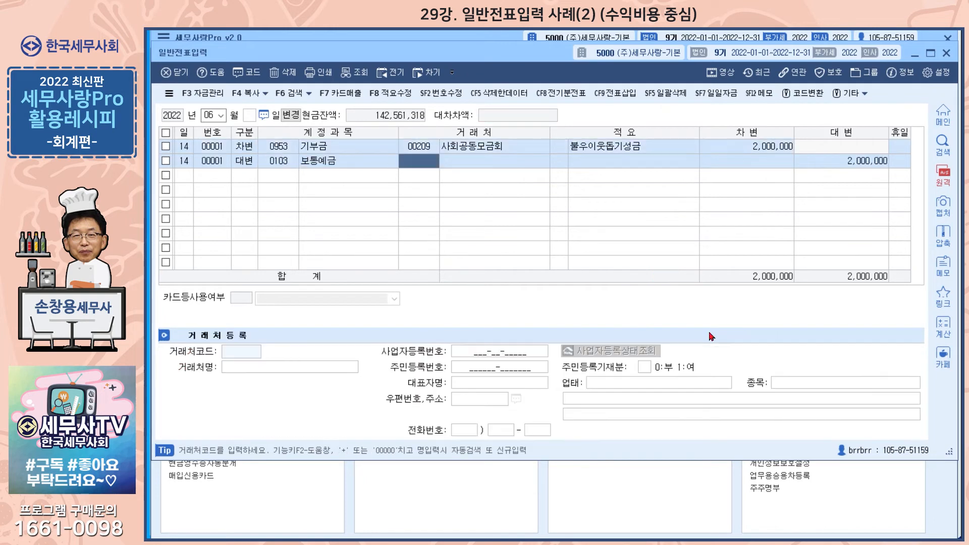
pyautogui.write('98000')
pyautogui.press('Return')
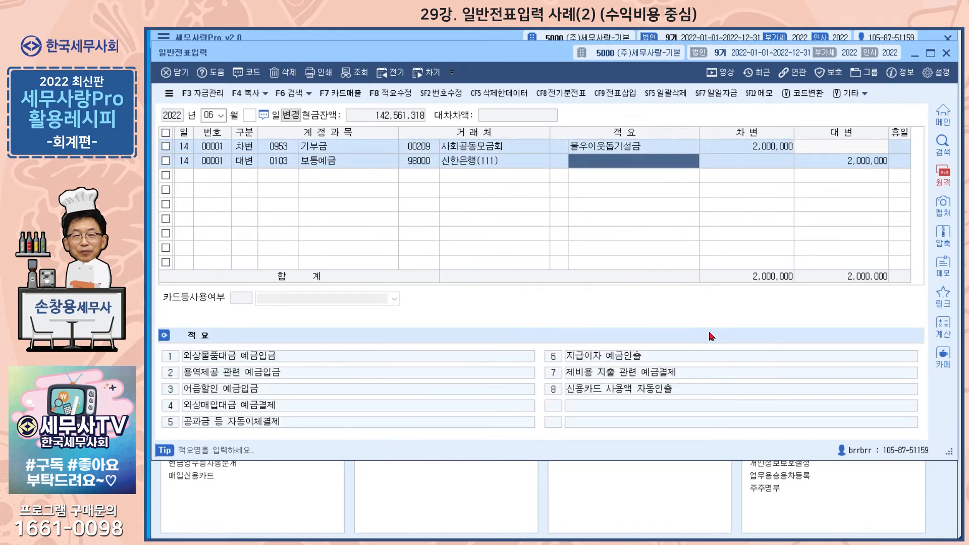
pyautogui.press('Return')
pyautogui.press('Return')
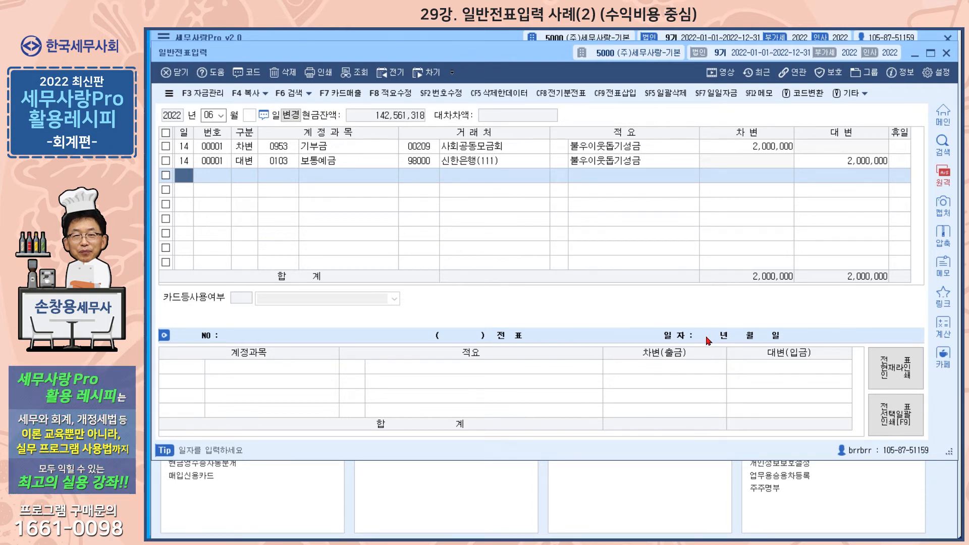
# Start a June 6 cash receipt (입금) line with account 0903 배당금수익, found by searching 배당.
pyautogui.write('6')
pyautogui.press('Return')
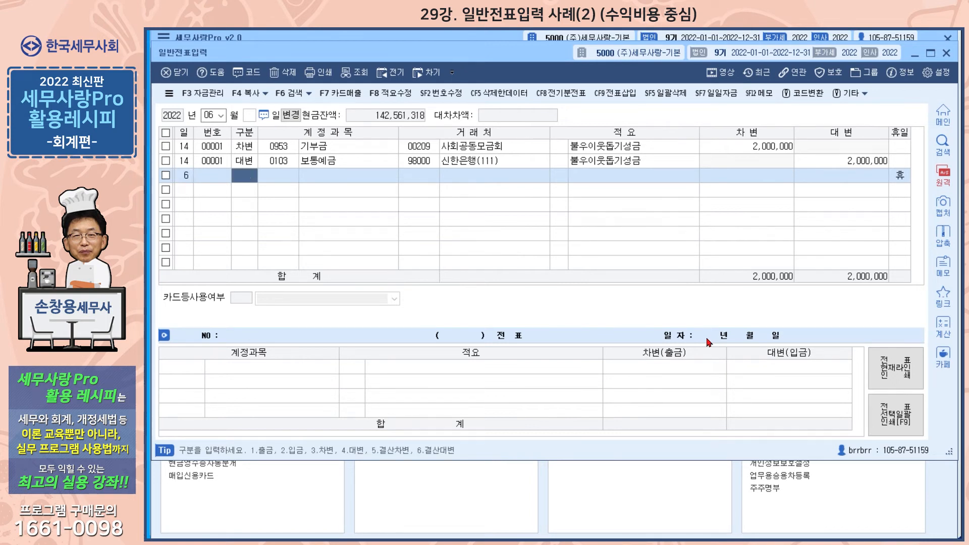
pyautogui.write('2')
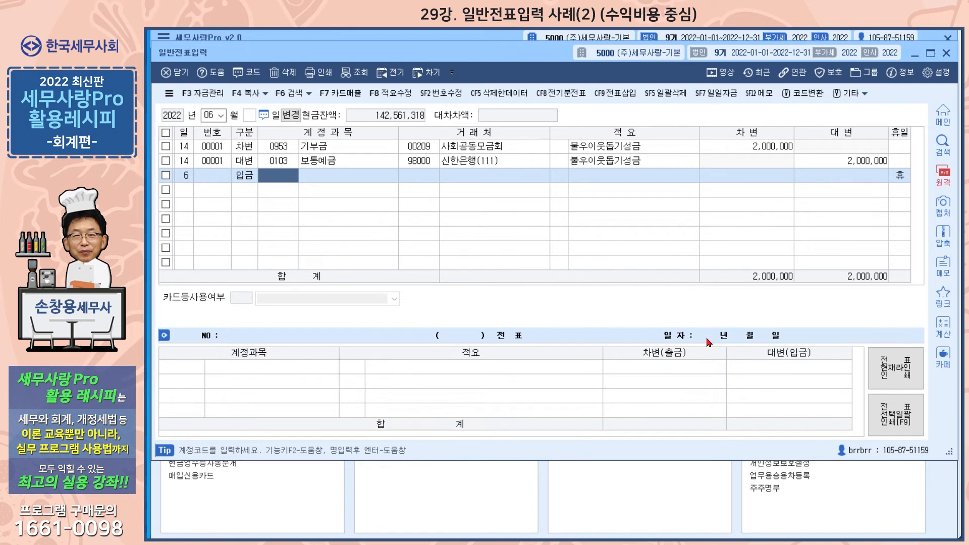
pyautogui.write('배당')
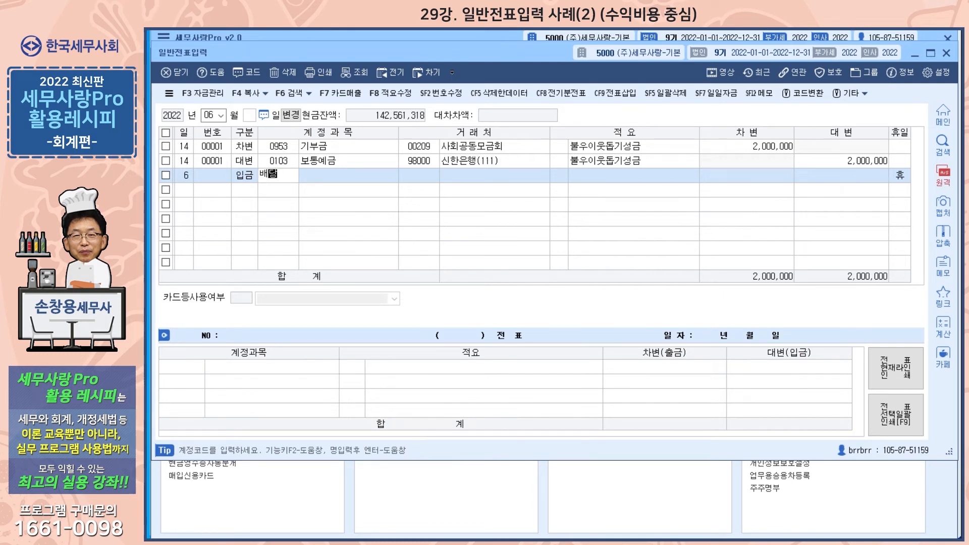
pyautogui.press('Return')
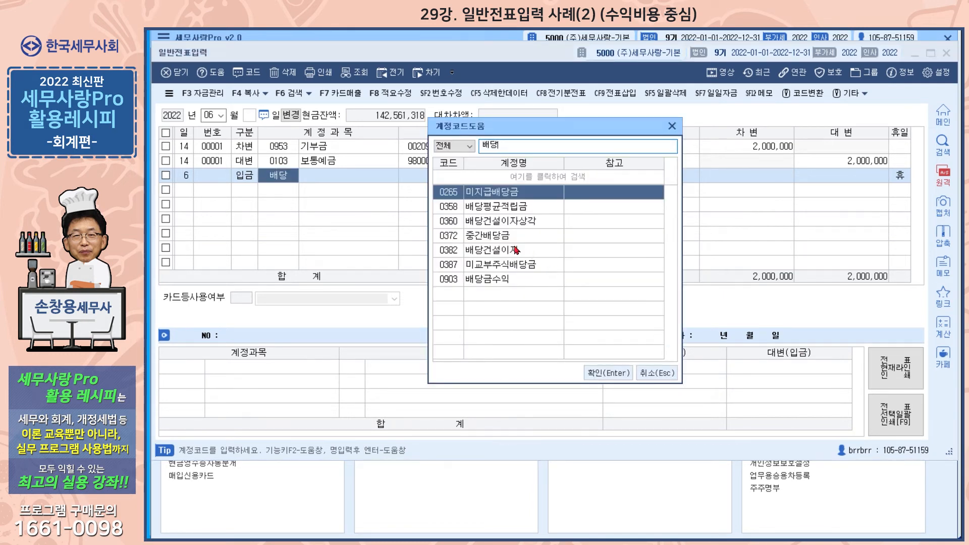
pyautogui.click(499, 284)
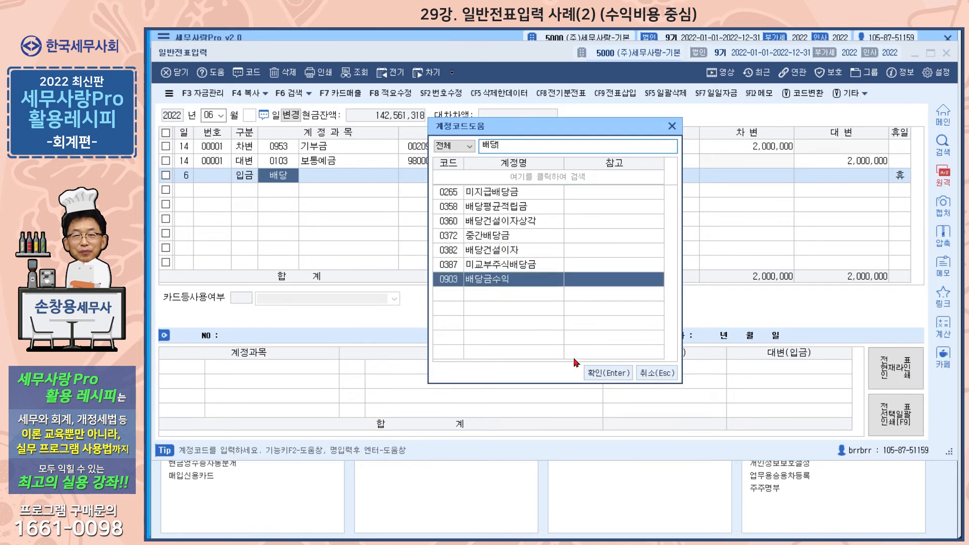
pyautogui.click(606, 373)
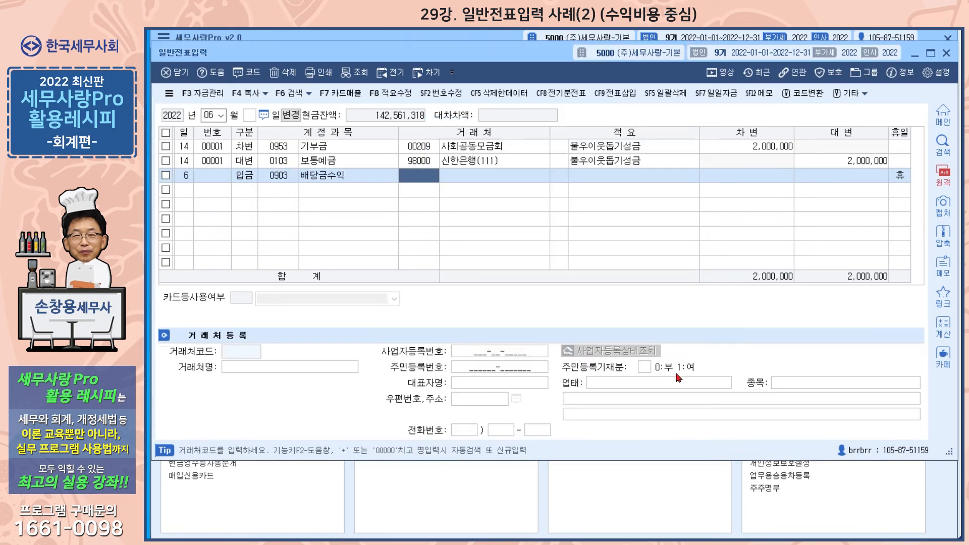
# Register 소랜 as a new vendor for the 배당금수익 line, accepting the suggested vendor code.
pyautogui.press('+')
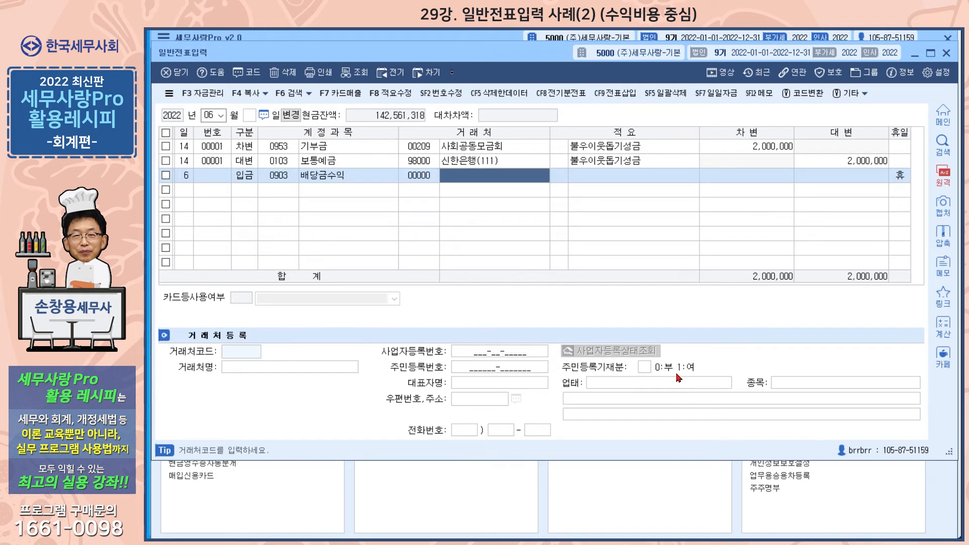
pyautogui.write('솔')
pyautogui.write('랜')
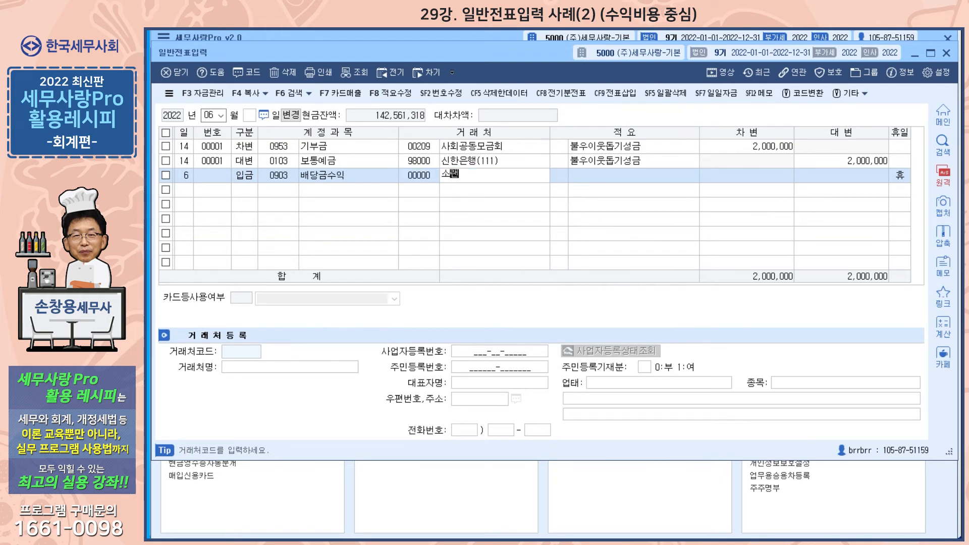
pyautogui.press('Return')
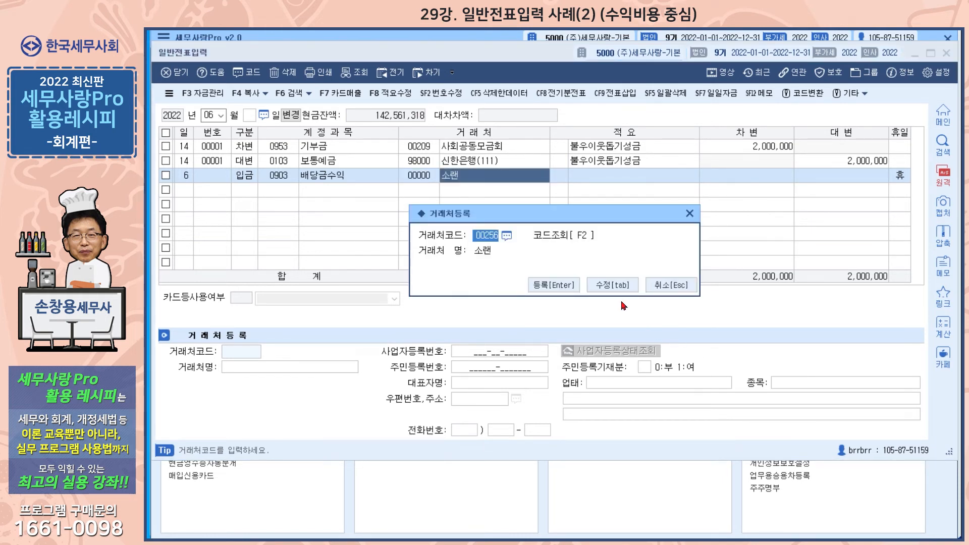
pyautogui.click(569, 288)
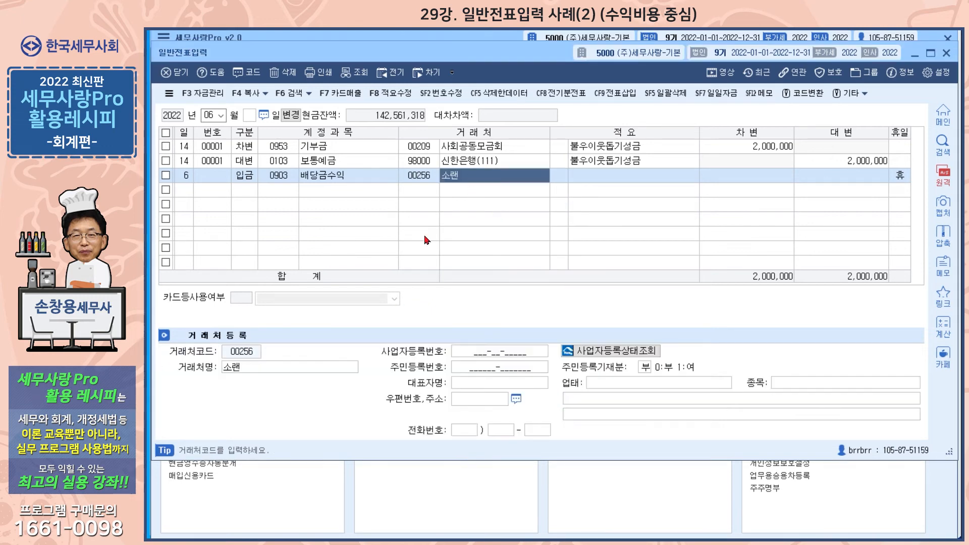
# Correct the newly registered vendor's name (거래처명) to (주)소랜토.
pyautogui.click(283, 368)
pyautogui.write('소랜')
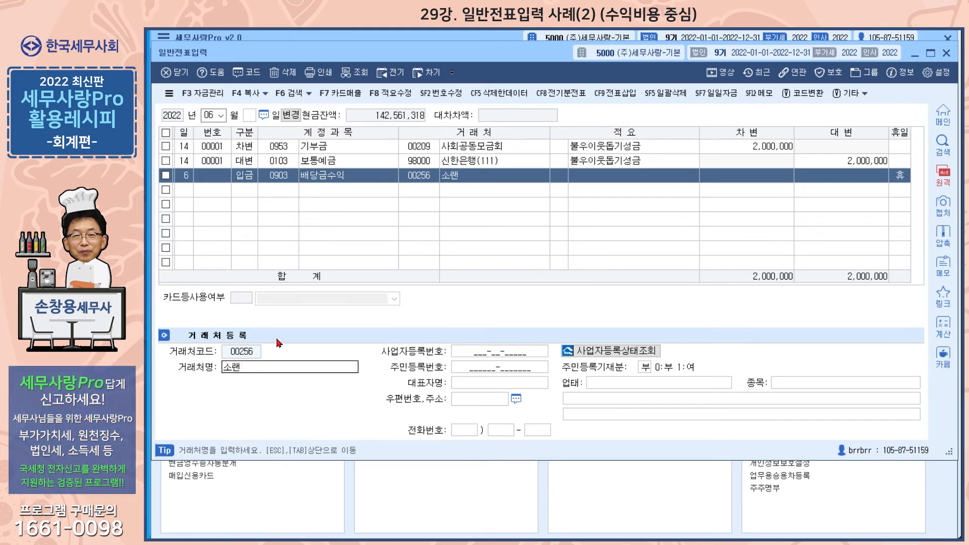
pyautogui.write('토')
pyautogui.press('Home')
pyautogui.write('(주)')
pyautogui.press('Return')
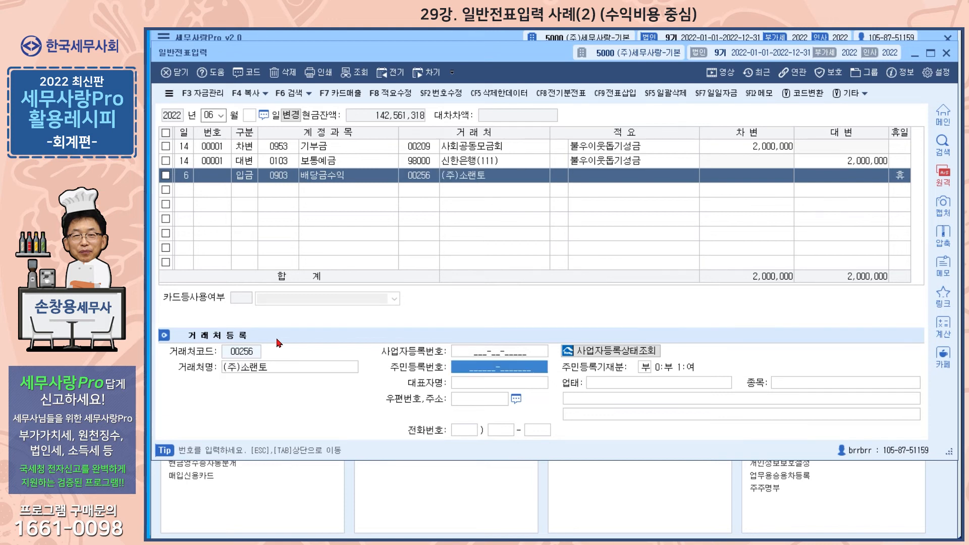
# Complete the 배당금수익 line with preset description 1 현금배당금 수령 and a credit of 1,500,000.
pyautogui.click(560, 175)
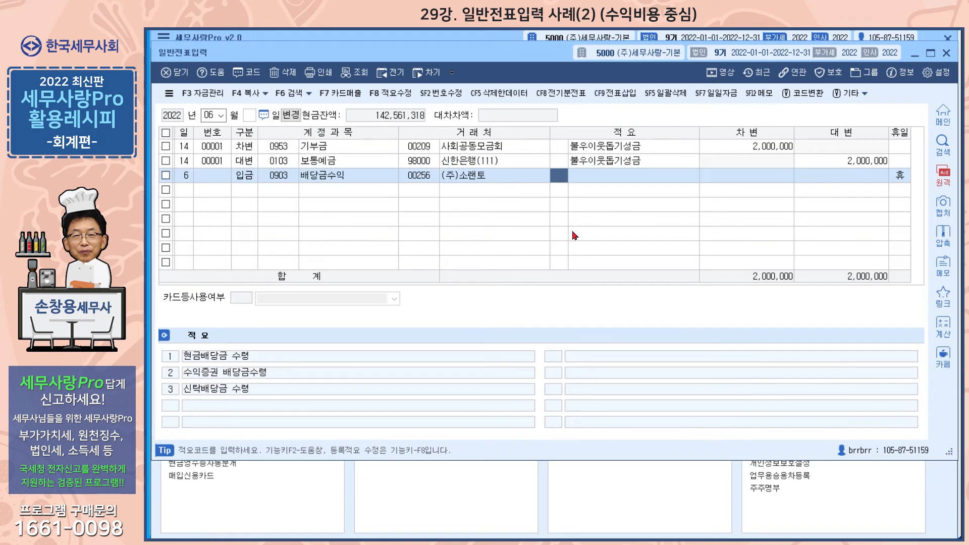
pyautogui.write('1')
pyautogui.press('Return')
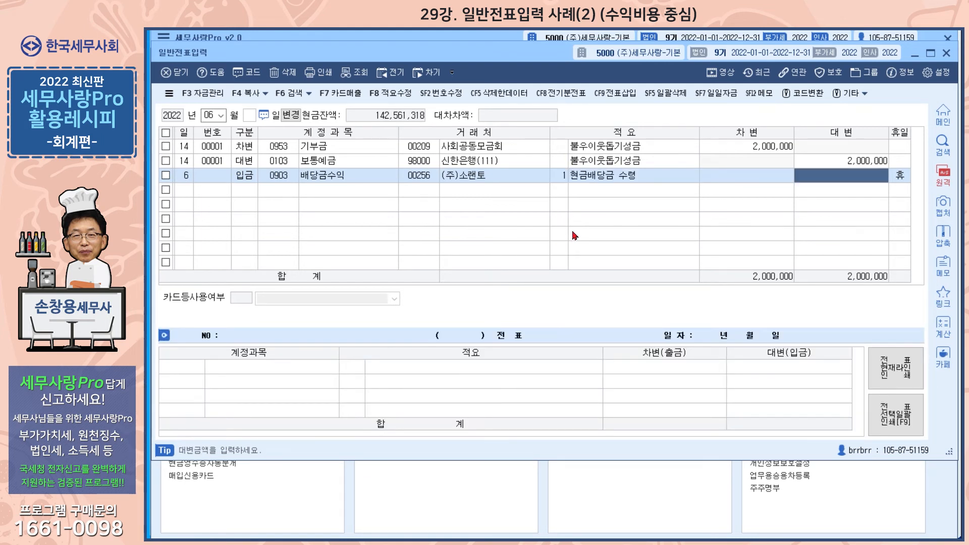
pyautogui.write('1,500,000')
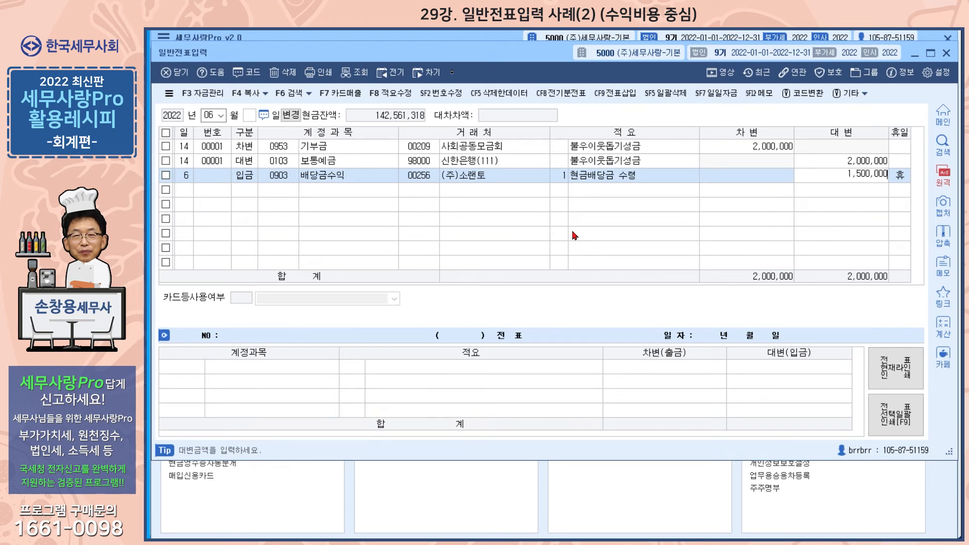
pyautogui.press('Return')
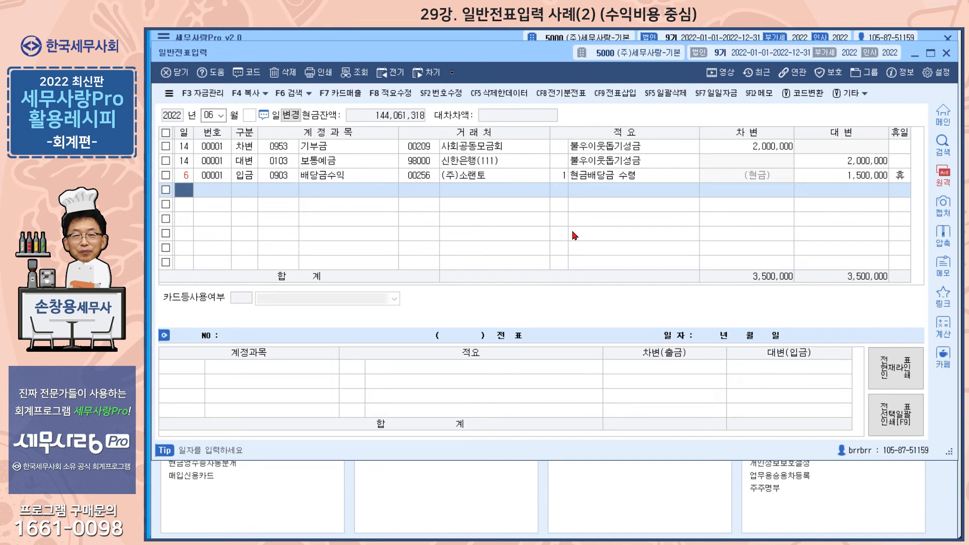
# Start a day 30 credit (대변) line with account 0901 이자수익.
pyautogui.write('30')
pyautogui.press('Return')
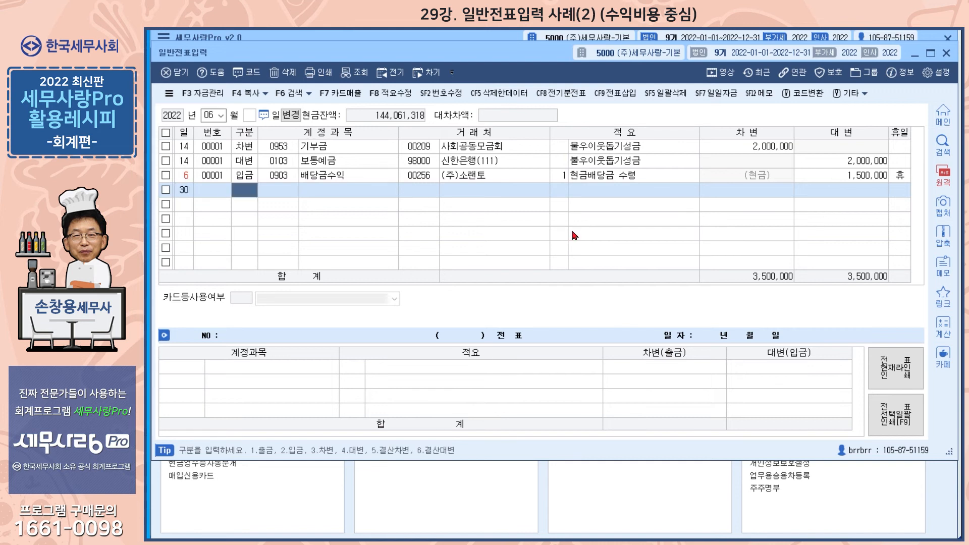
pyautogui.write('4')
pyautogui.press('Return')
pyautogui.write('0901')
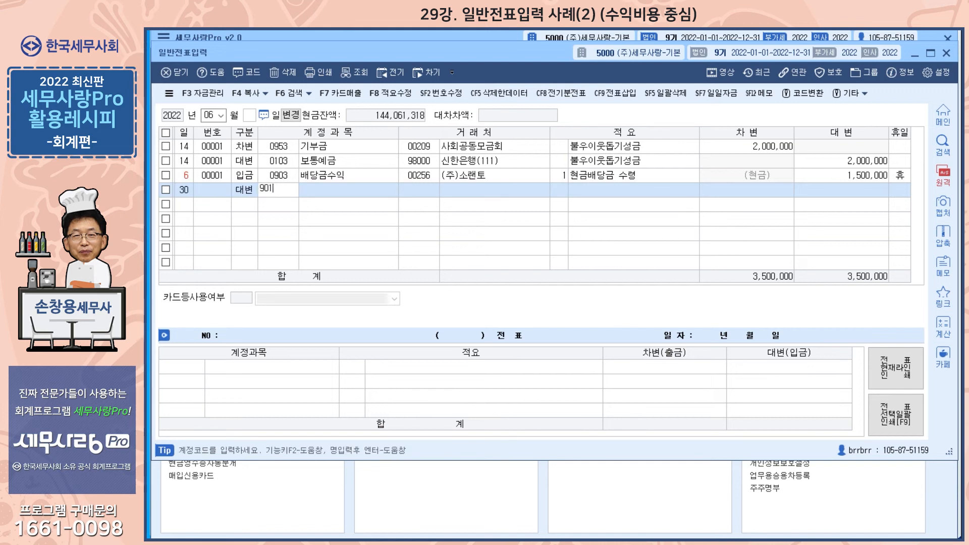
pyautogui.press('Return')
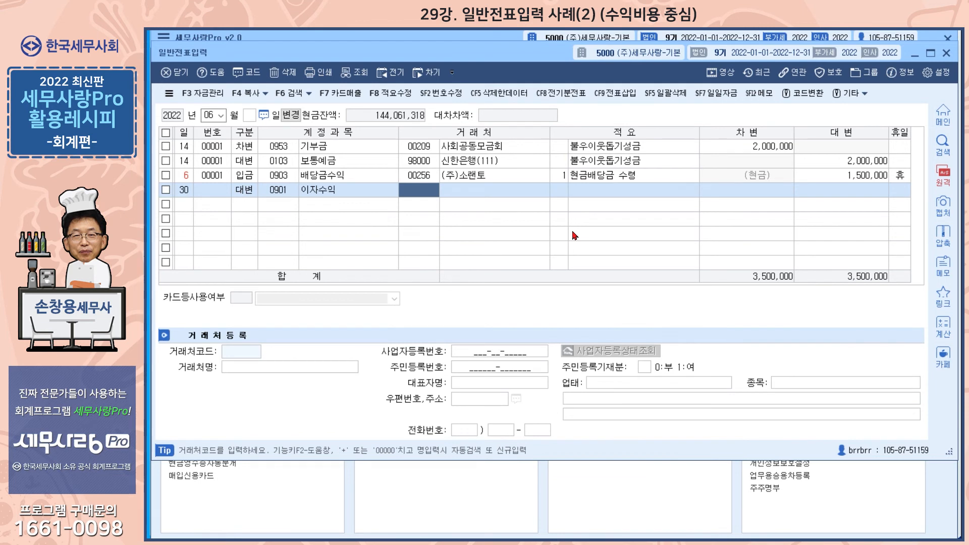
# Set the 이자수익 line's vendor to 98005 별별은행(111), found by searching 별별.
pyautogui.press('+')
pyautogui.write('별별')
pyautogui.press('Return')
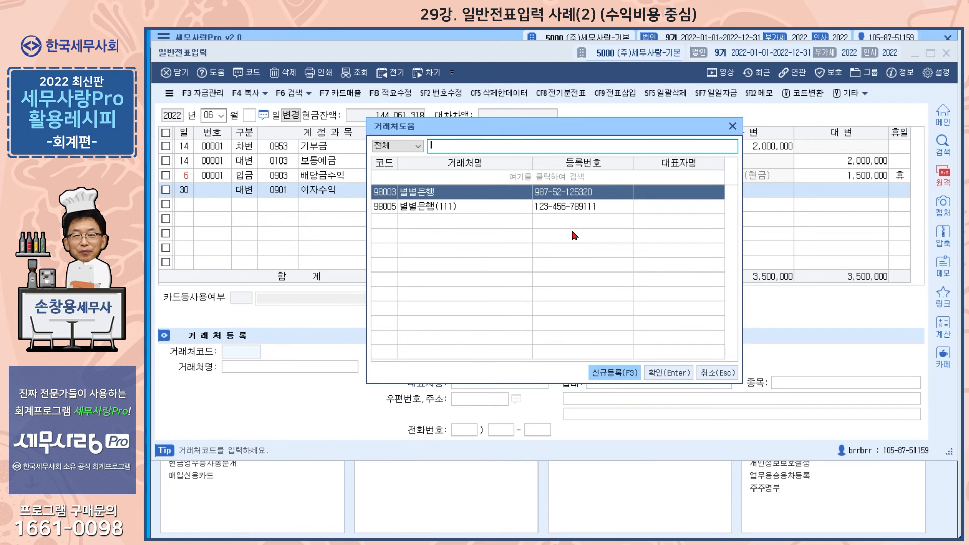
pyautogui.press('Down')
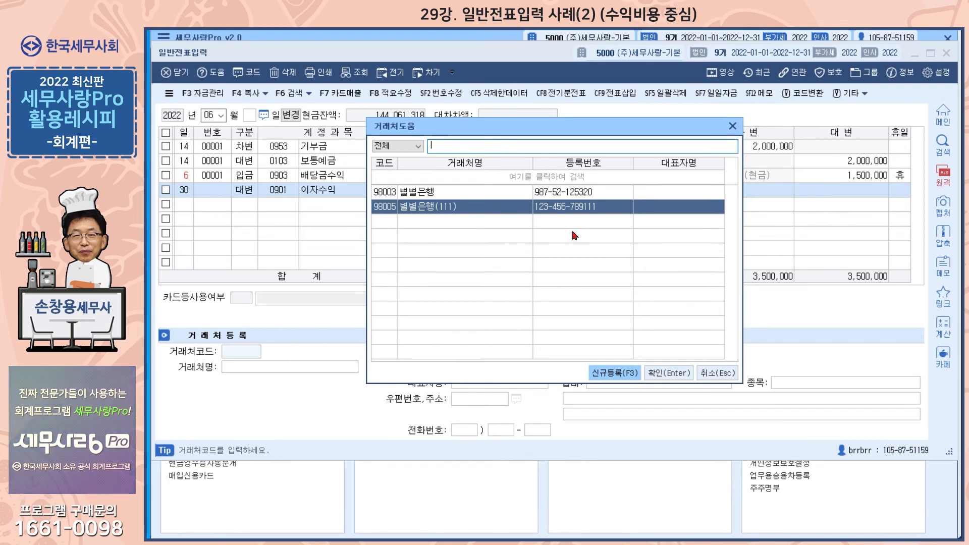
pyautogui.press('Return')
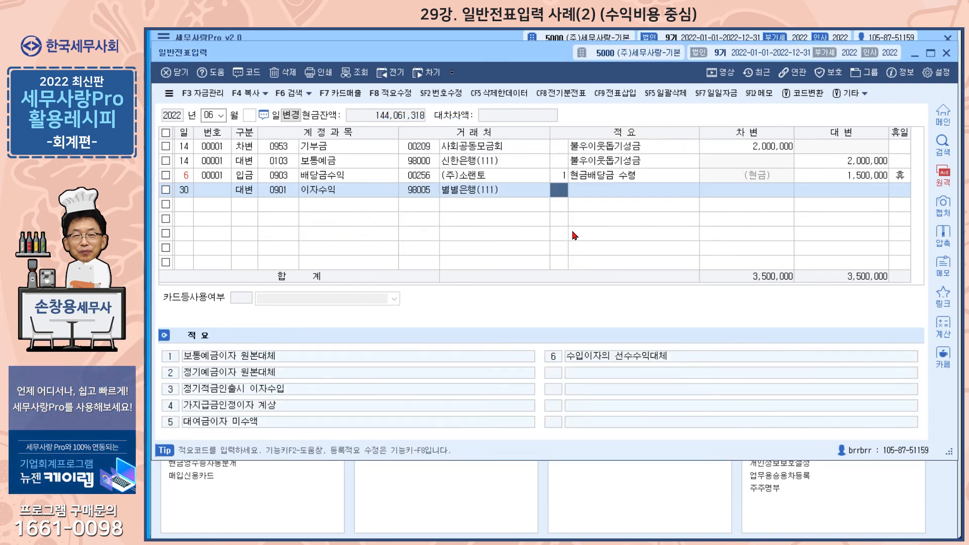
# Complete the 이자수익 line with preset description 1 보통예금이자 원본대체 and a credit of 1,000,000.
pyautogui.write('1')
pyautogui.press('Return')
pyautogui.press('Return')
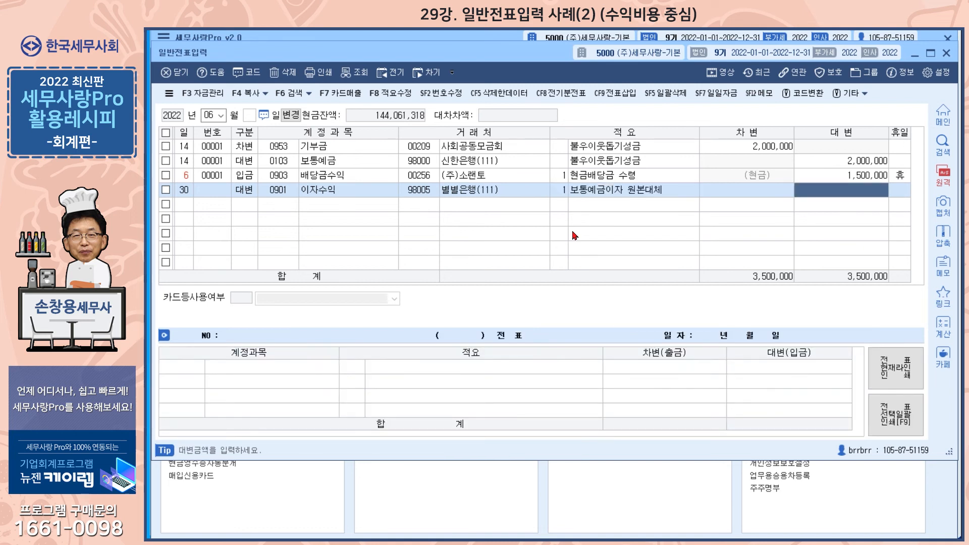
pyautogui.write('1000000')
pyautogui.press('Return')
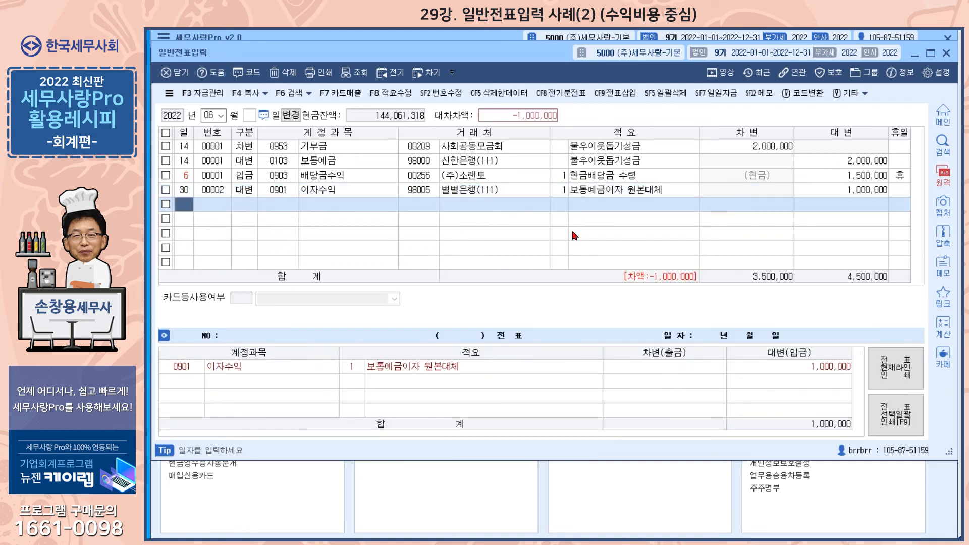
# Add a day 30 debit (차변) line to account 0136 선납세금 with vendor 98005 별별은행(111) carried over from the line above.
pyautogui.press('Return')
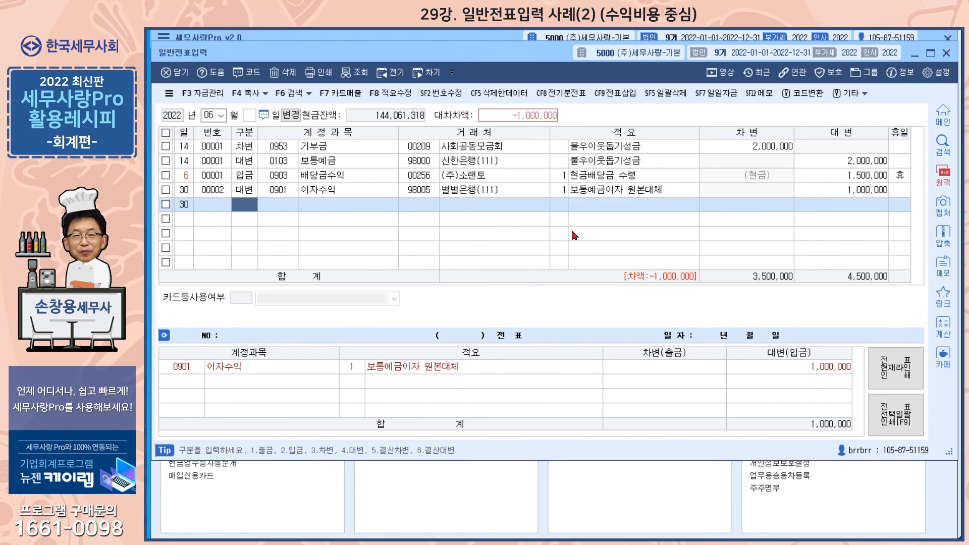
pyautogui.write('3')
pyautogui.press('Return')
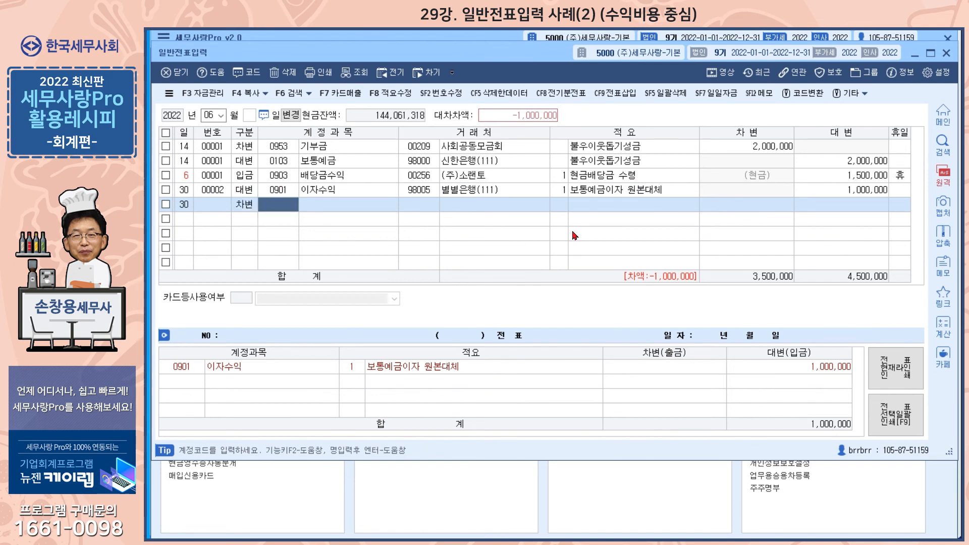
pyautogui.write('136')
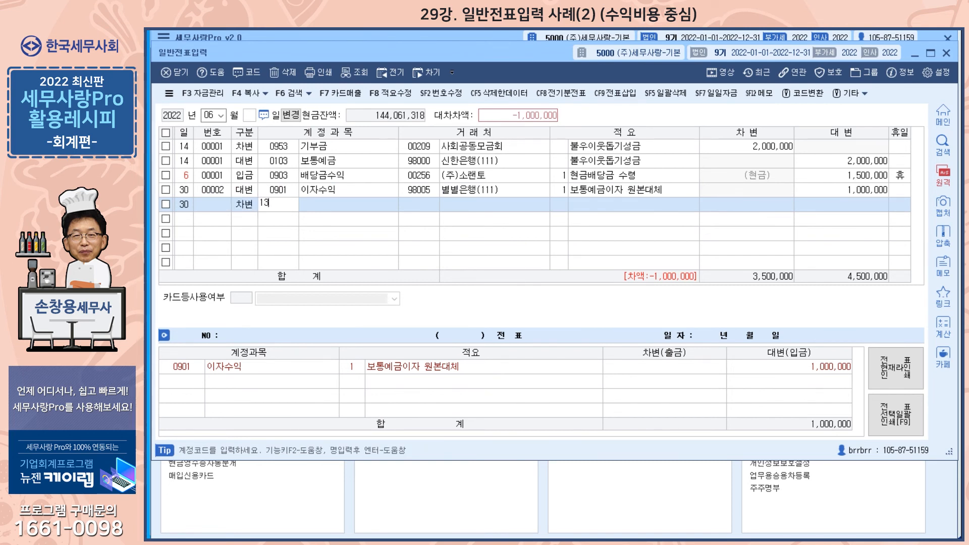
pyautogui.press('Return')
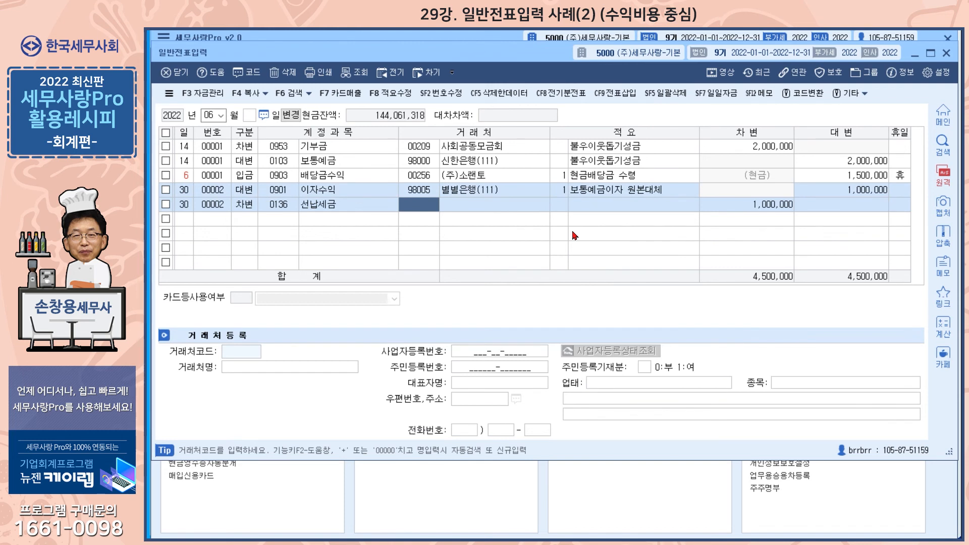
pyautogui.press('+')
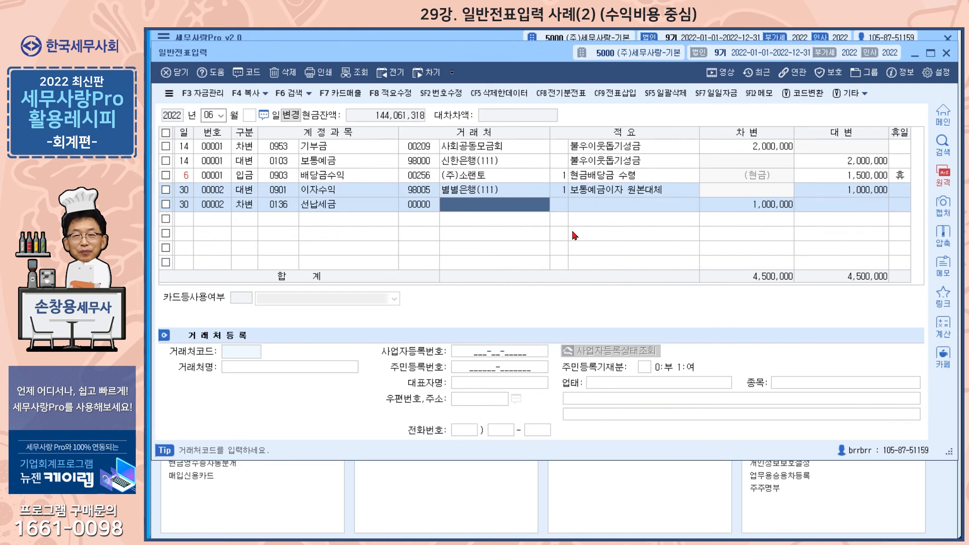
pyautogui.press('Return')
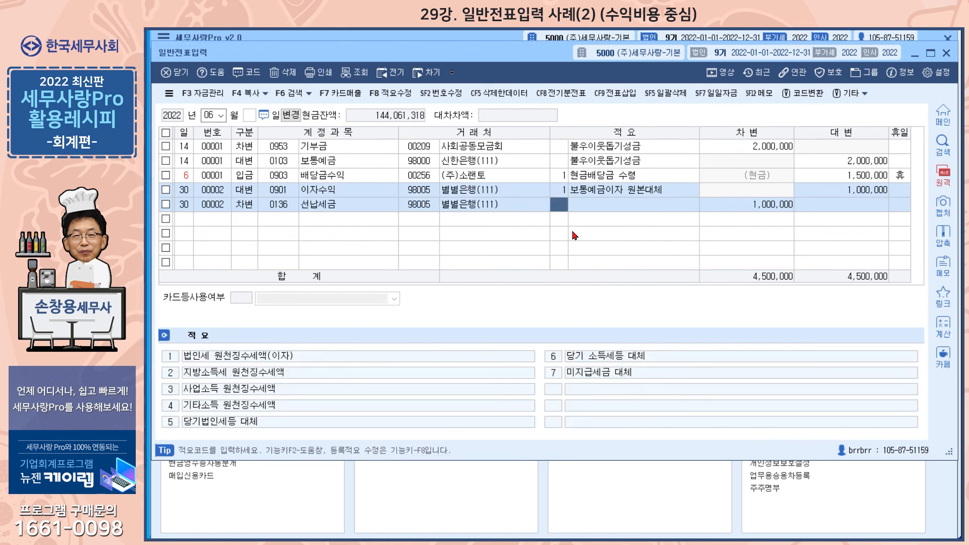
# Give the 선납세금 line preset description 1 법인세 원천징수세액(이자) and a debit of 140,000.
pyautogui.write('1')
pyautogui.press('Return')
pyautogui.press('Return')
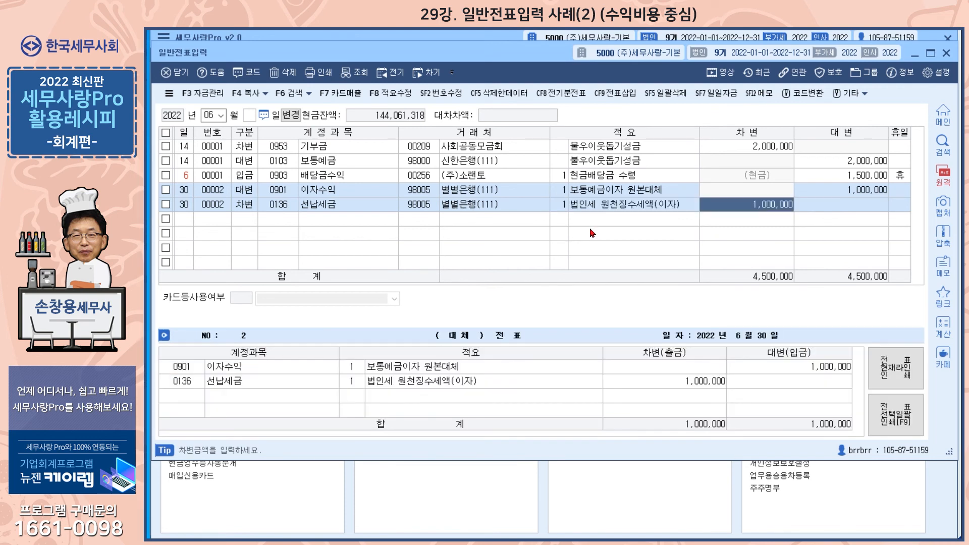
pyautogui.write('140000')
pyautogui.press('Return')
# Add a second day 30 debit (차변) line to account 0136 선납세금, carrying over vendor 98005 별별은행(111).
pyautogui.write('30')
pyautogui.press('Return')
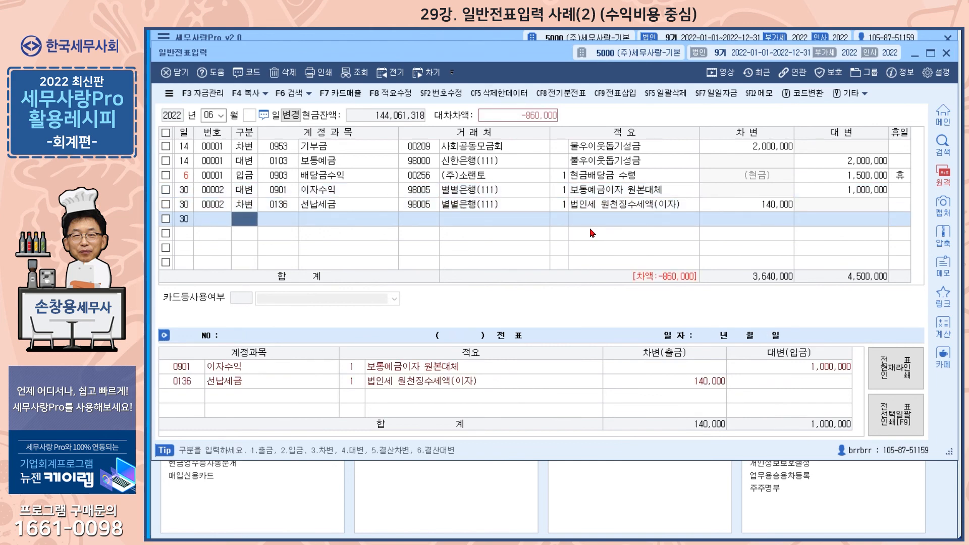
pyautogui.write('3')
pyautogui.press('Return')
pyautogui.press('Return')
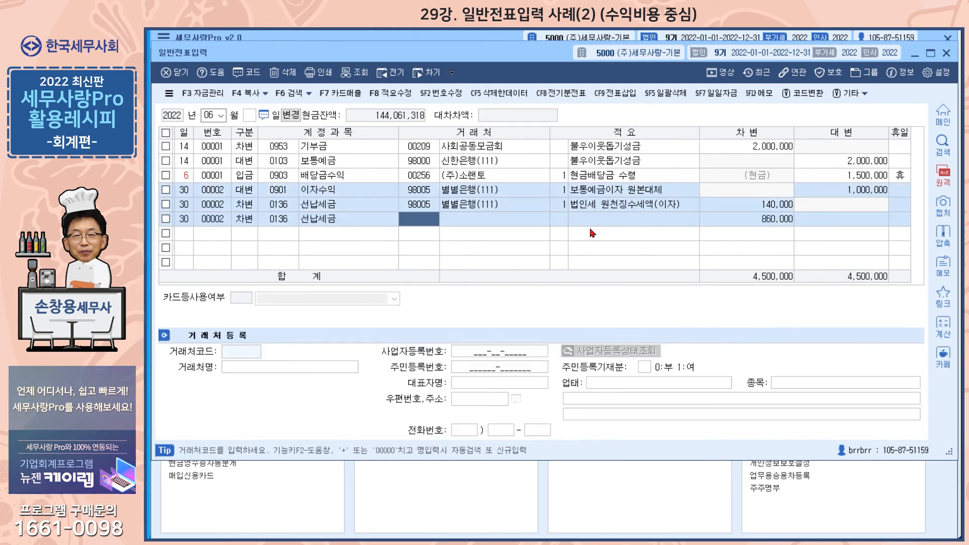
pyautogui.press('Return')
# Give the second 선납세금 line preset description 2 지방소득세 원천징수세액 and a debit of 14,000.
pyautogui.write('2 지방소득세 원천징수세액')
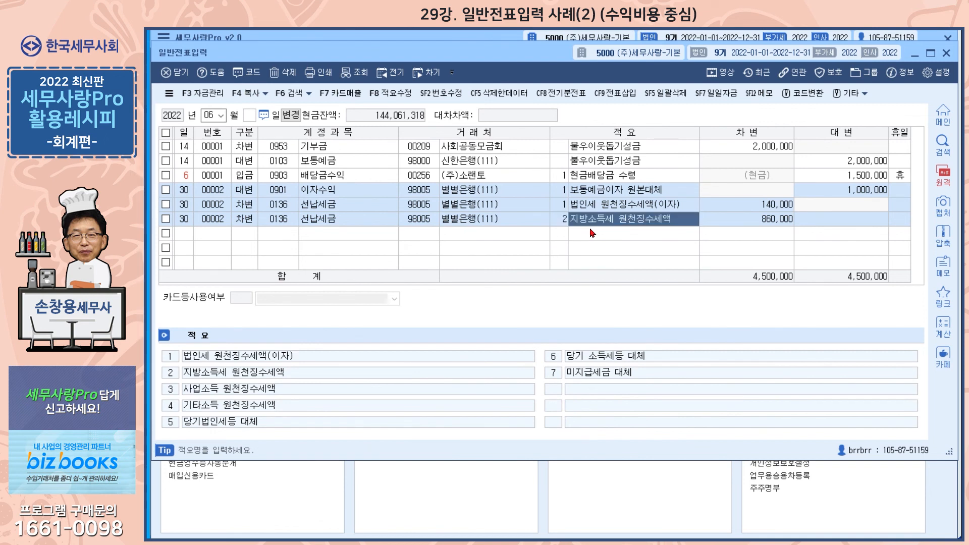
pyautogui.press('Return')
pyautogui.write('14000')
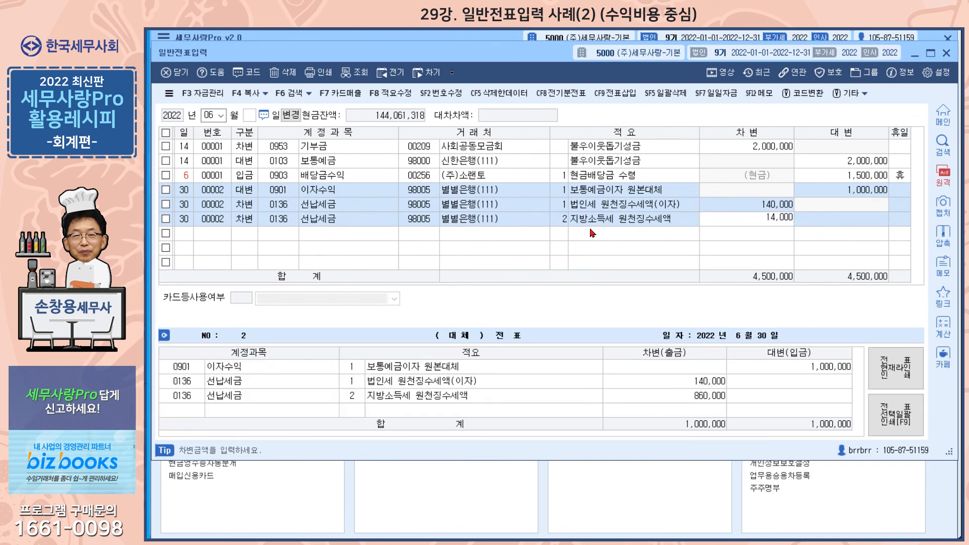
pyautogui.press('Return')
# Add a day 30 debit (차변) line to account 0103 보통예금 with vendor 98005 별별은행(111) carried over from the line above.
pyautogui.press('Return')
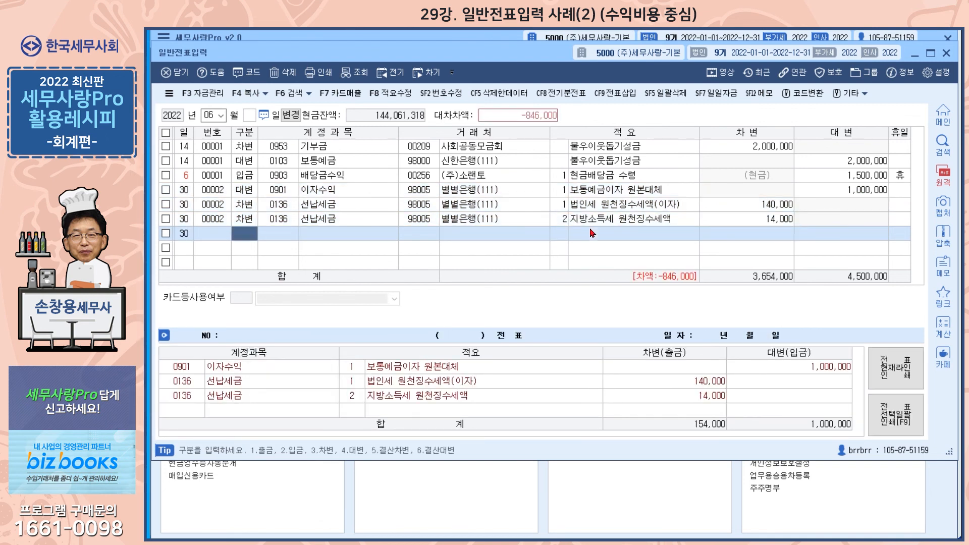
pyautogui.write('3')
pyautogui.press('Return')
pyautogui.write('103')
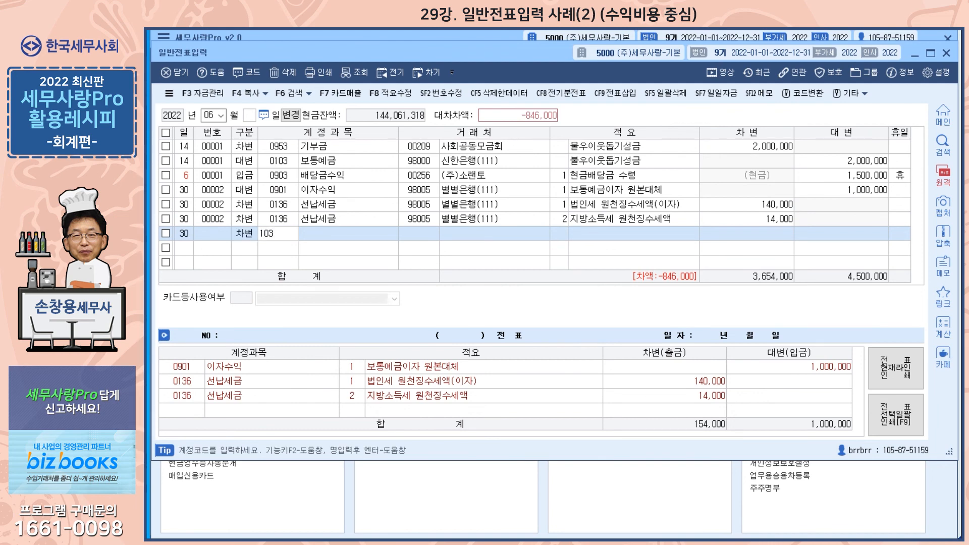
pyautogui.press('Return')
pyautogui.press('Return')
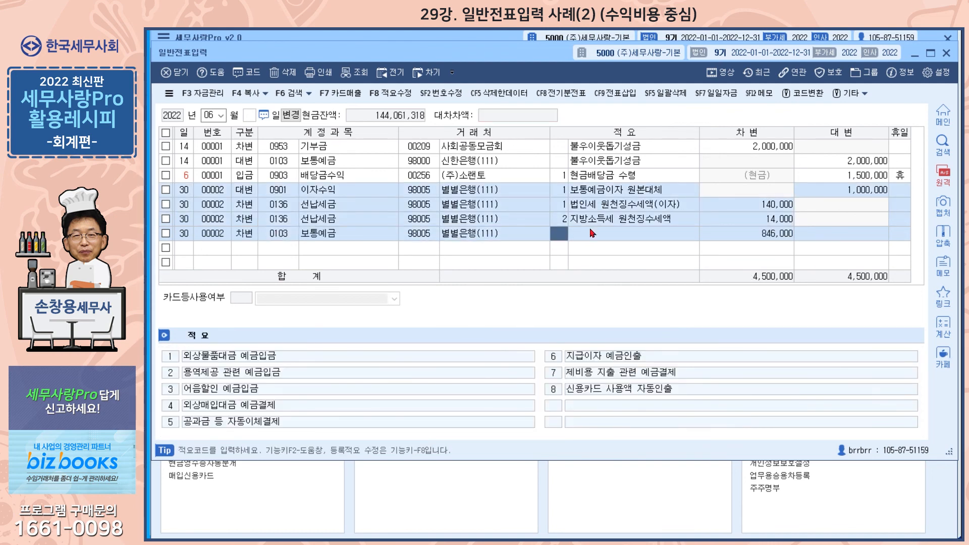
# Complete the day 30 보통예금 line with the custom description 이자수익 예금입금 and the balancing debit of 846,000.
pyautogui.press('Return')
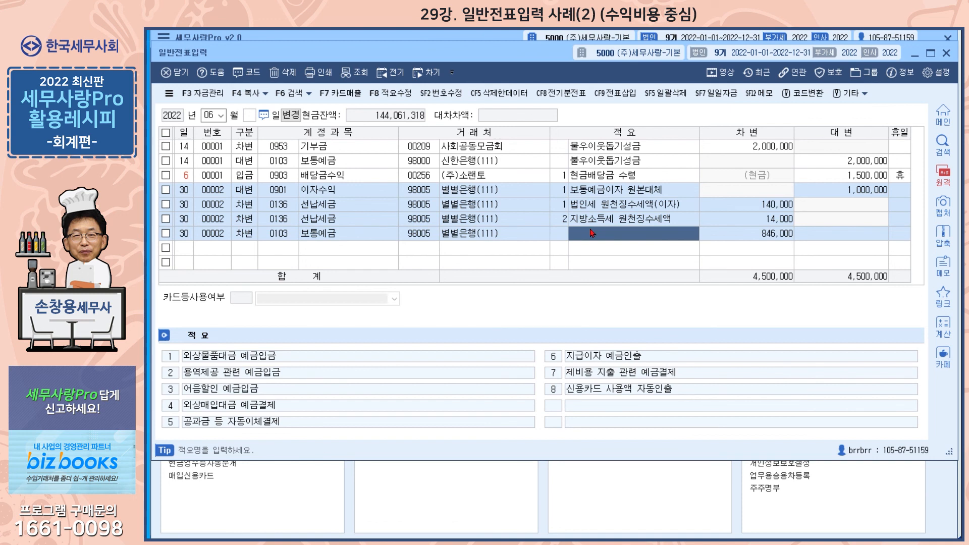
pyautogui.write('이자수익 예')
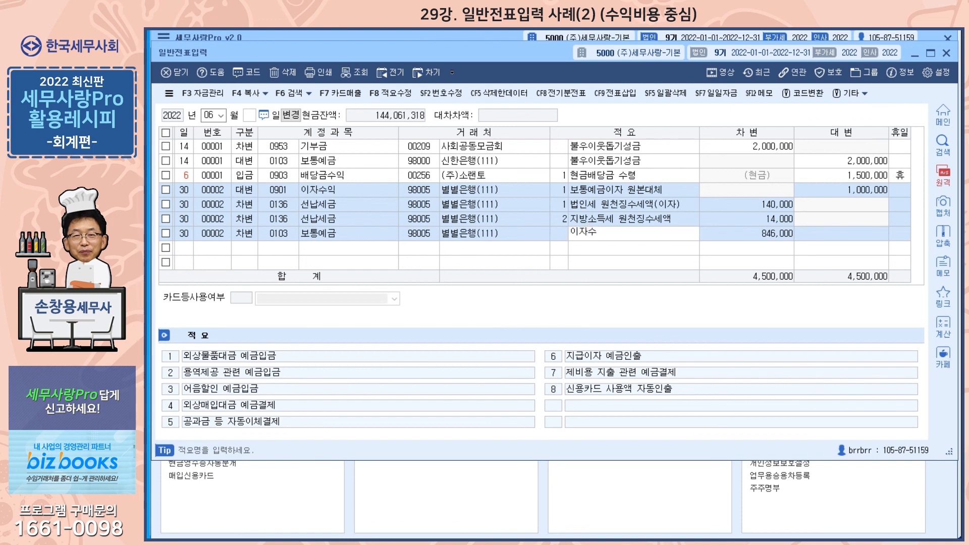
pyautogui.write('금입금')
pyautogui.press('Return')
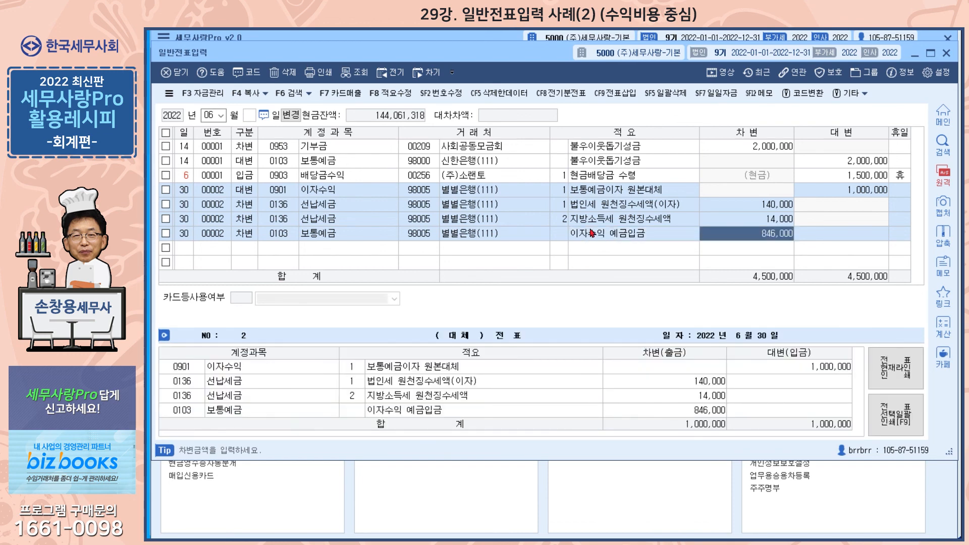
pyautogui.press('Return')
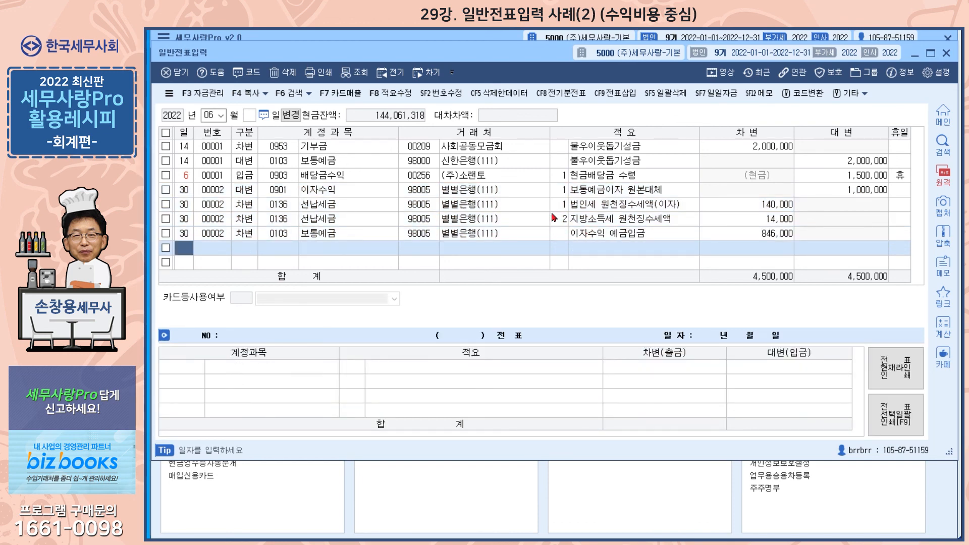
# Leave the voucher entry and examine the bank business number and 지방소득세납세지 of financial institution 98005 별별은행(111) in 거래처등록.
pyautogui.press('Escape')
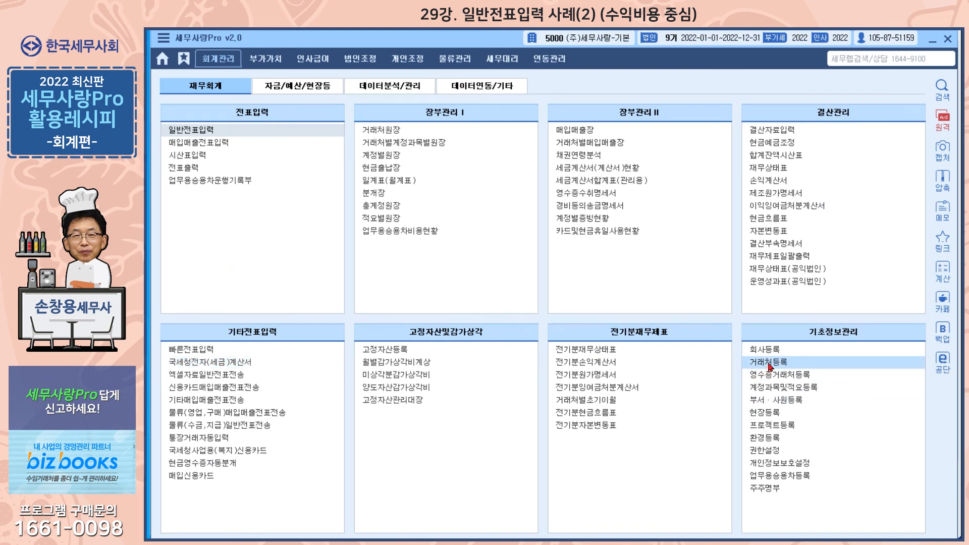
pyautogui.click(771, 362)
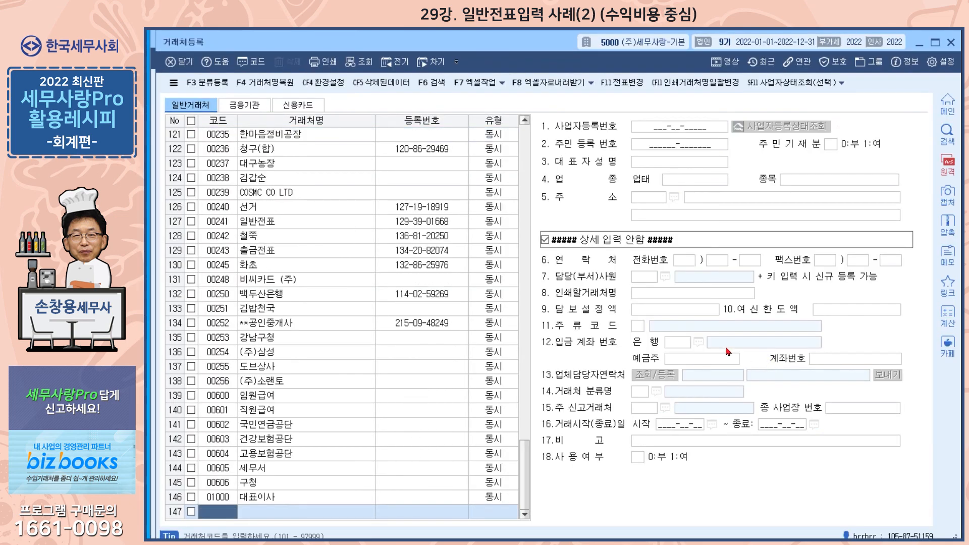
pyautogui.click(242, 107)
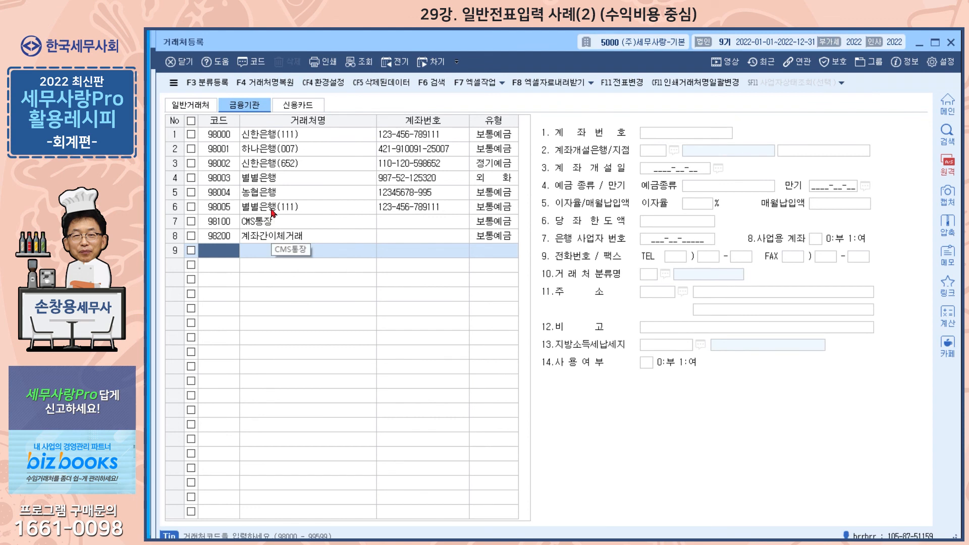
pyautogui.click(273, 211)
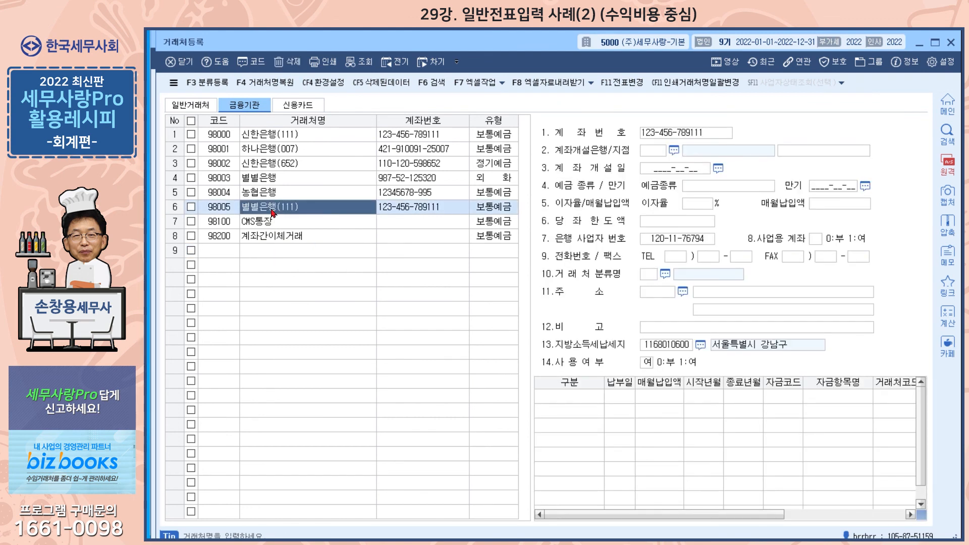
pyautogui.click(676, 238)
pyautogui.click(674, 348)
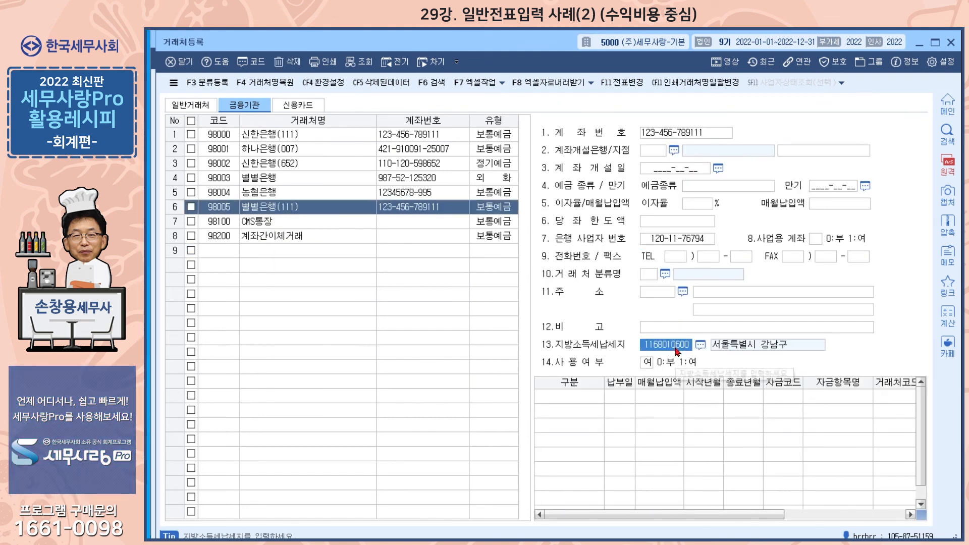